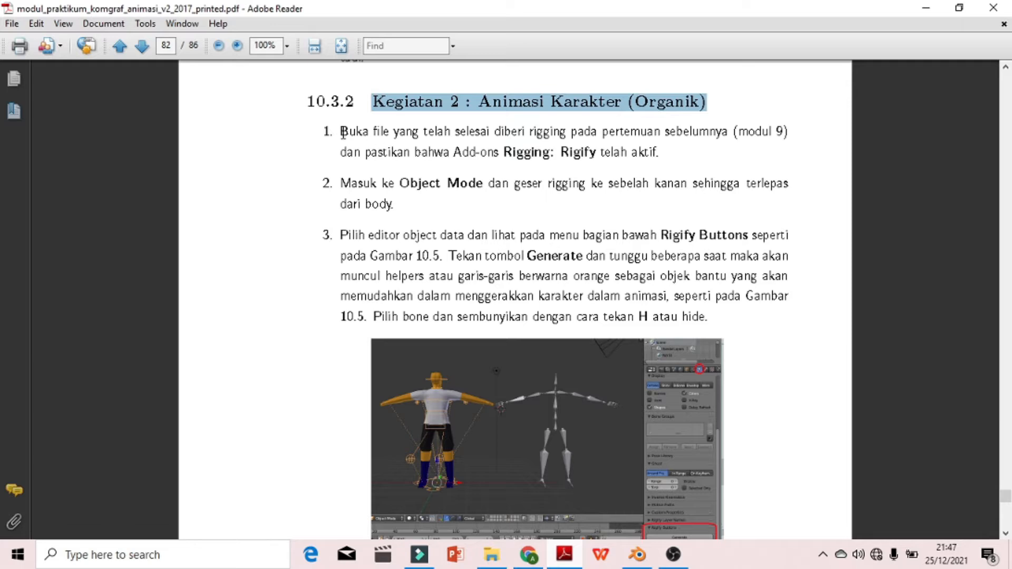
- Read instruction 1 of activity 10.3.2 in the PDF module, covering the rigged file and the Rigify add-on
{"action": "left_click_drag", "start_coordinate": [340, 130], "coordinate": [781, 131]}
{"action": "left_click_drag", "start_coordinate": [344, 153], "coordinate": [662, 157]}
{"action": "left_click", "coordinate": [685, 164]}
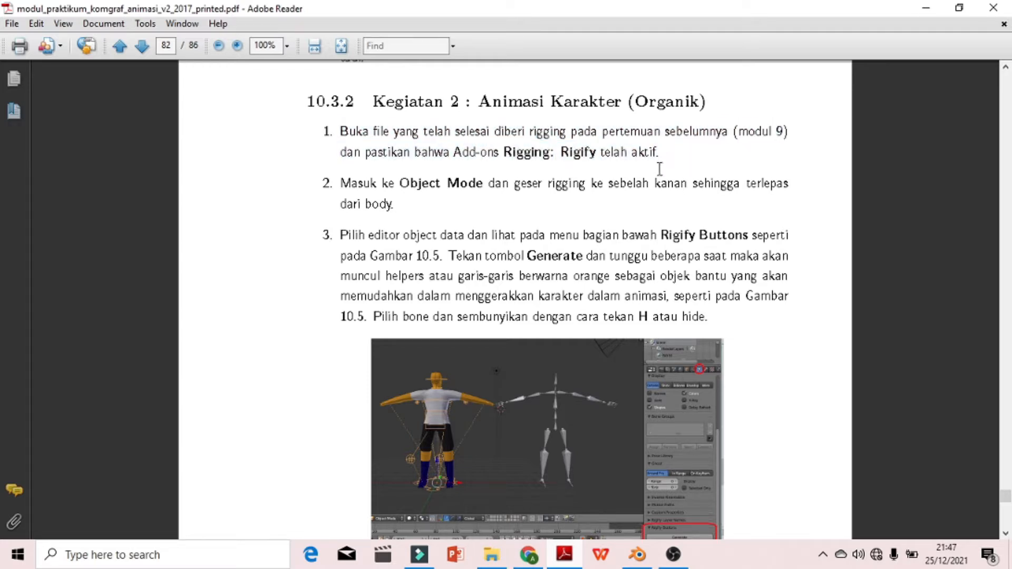
- Switch to Blender and check in the user preferences whether the Rigging: Rigify add-on is enabled
{"action": "left_click", "coordinate": [637, 558]}
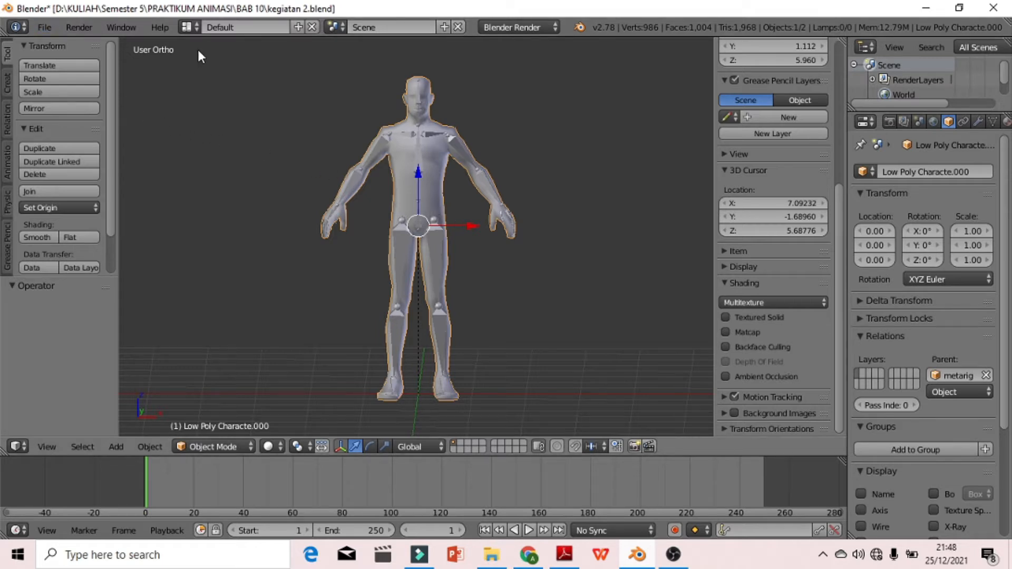
{"action": "left_click", "coordinate": [42, 26]}
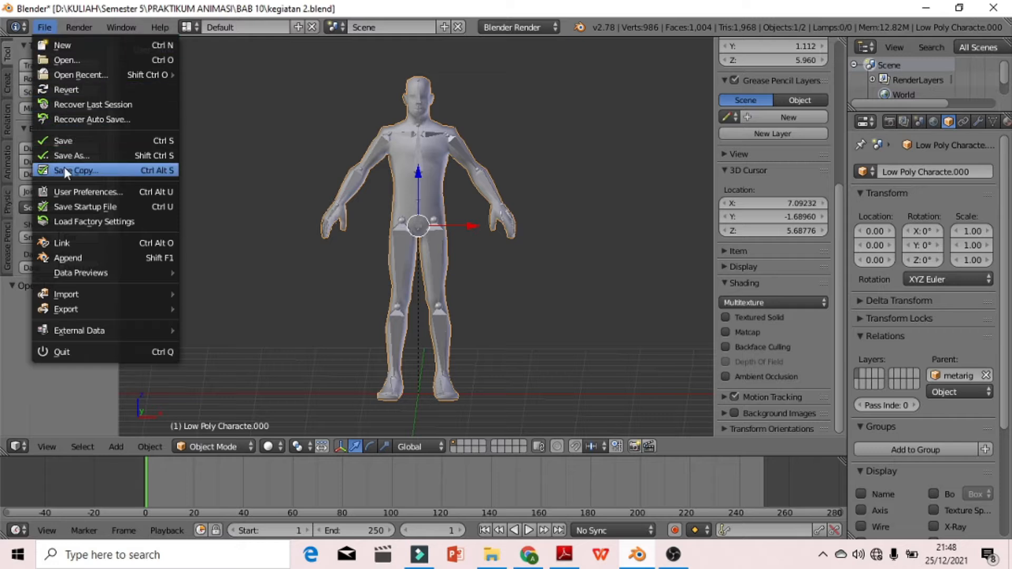
{"action": "left_click", "coordinate": [109, 195]}
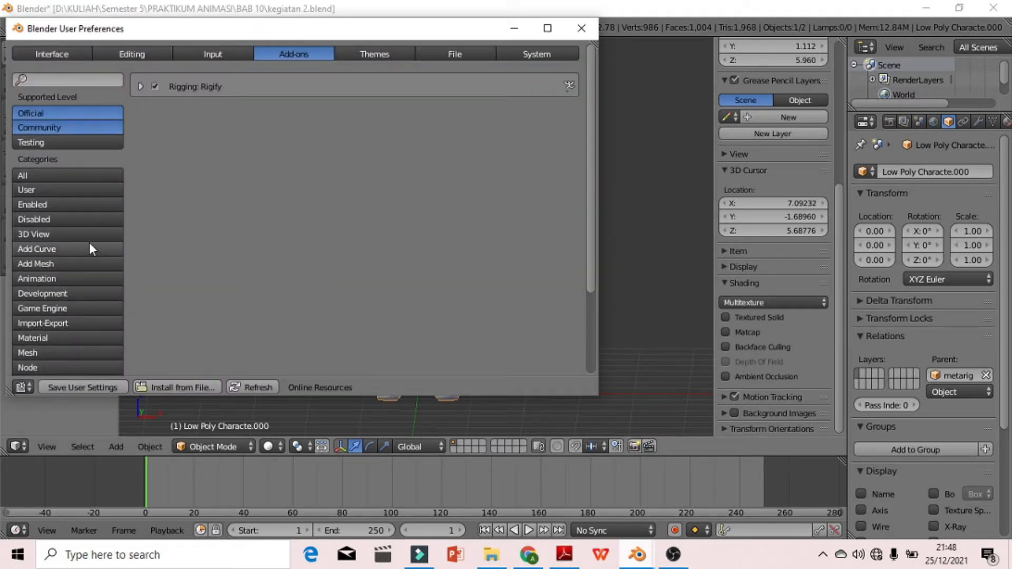
{"action": "scroll", "coordinate": [90, 242], "scroll_direction": "down", "scroll_amount": 5}
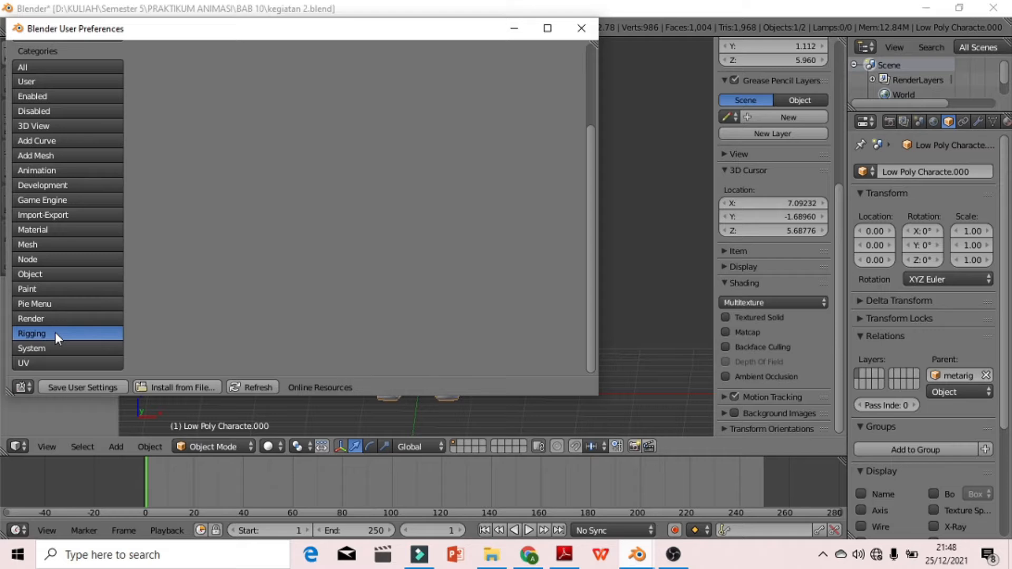
{"action": "scroll", "coordinate": [55, 332], "scroll_direction": "up", "scroll_amount": 5}
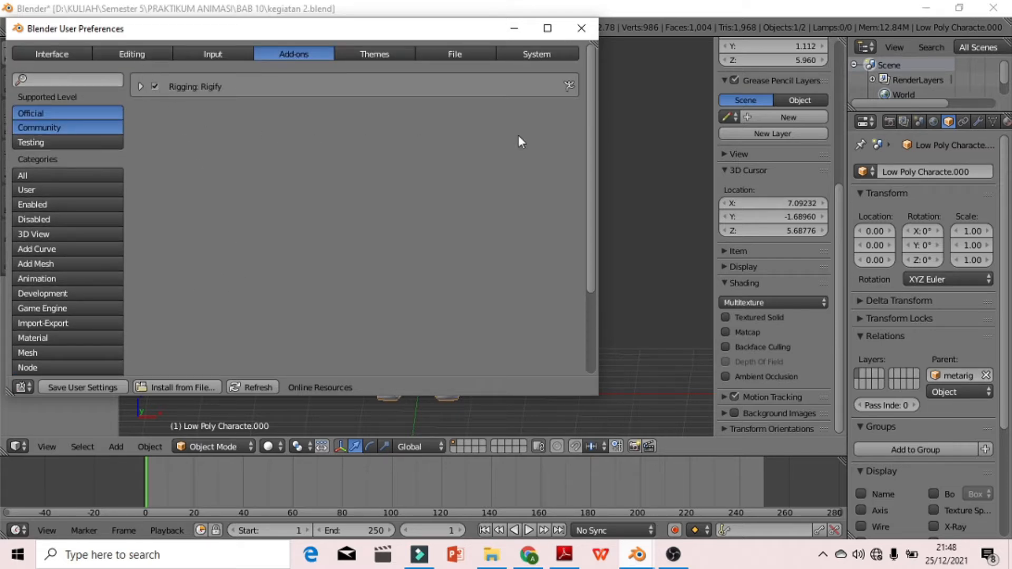
{"action": "left_click", "coordinate": [586, 31]}
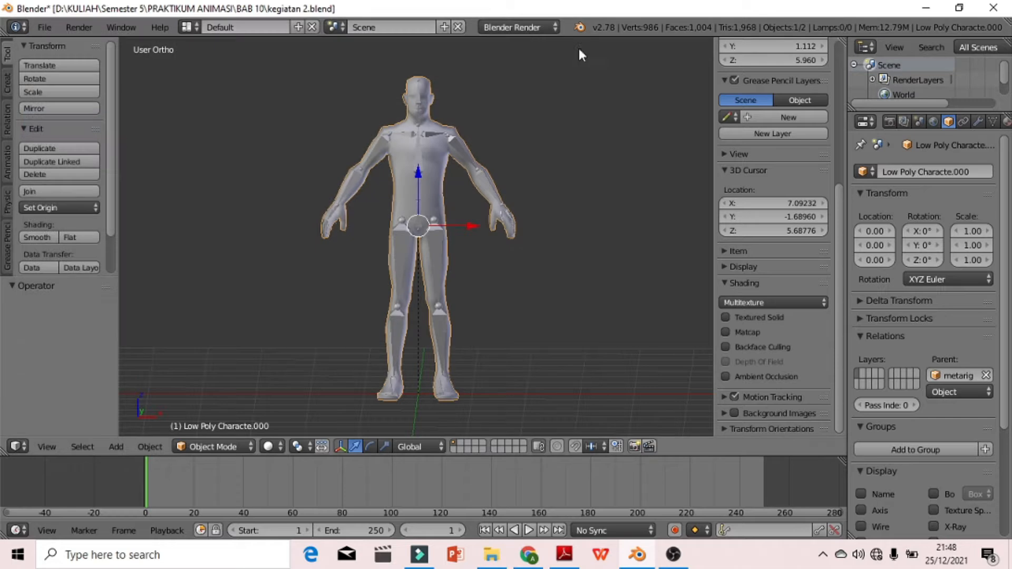
- Switch to Adobe Reader and read instruction 2 about separating the rigging from the body in Object Mode
{"action": "left_click", "coordinate": [563, 554]}
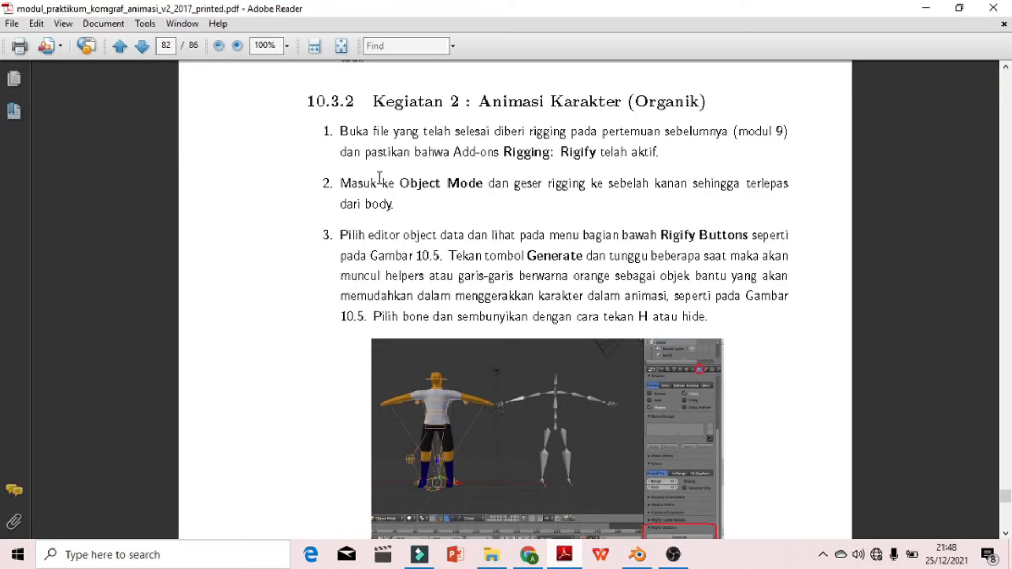
{"action": "left_click", "coordinate": [342, 182]}
{"action": "left_click_drag", "start_coordinate": [341, 183], "coordinate": [399, 203]}
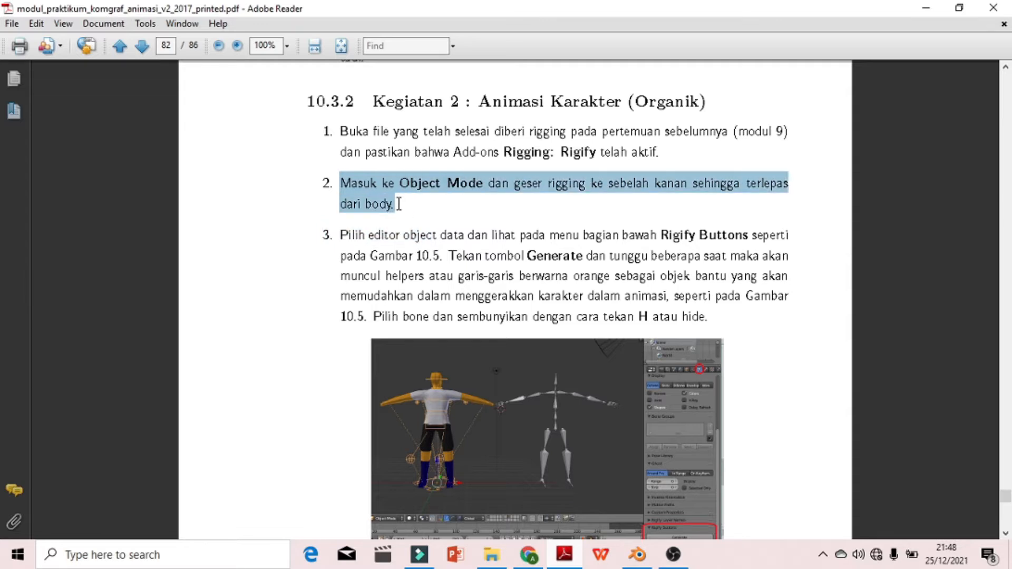
- Return to Blender and move the character body about -1.03 units along the X axis, away from the metarig
{"action": "left_click", "coordinate": [923, 11]}
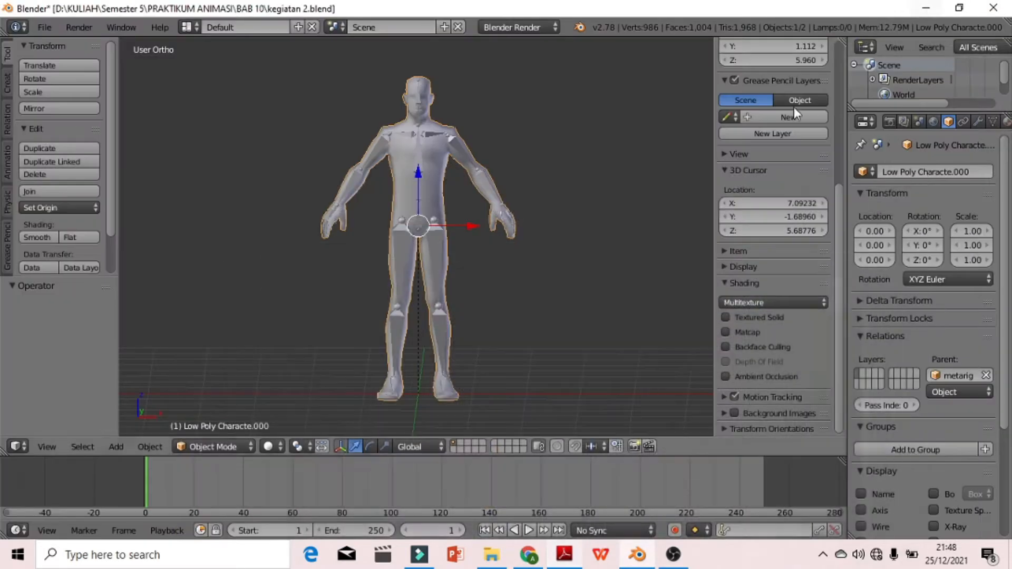
{"action": "right_click", "coordinate": [426, 135]}
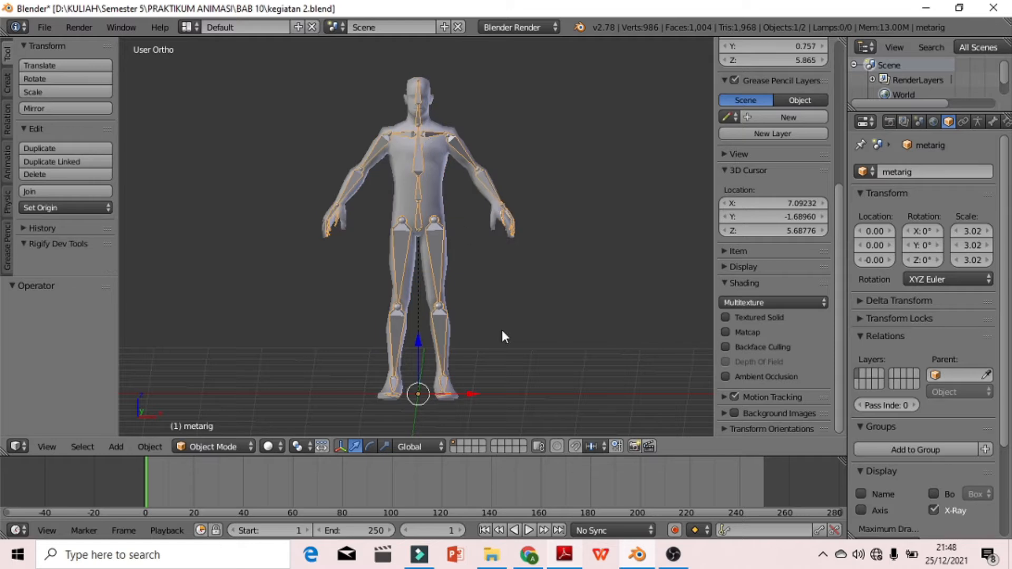
{"action": "right_click", "coordinate": [431, 192]}
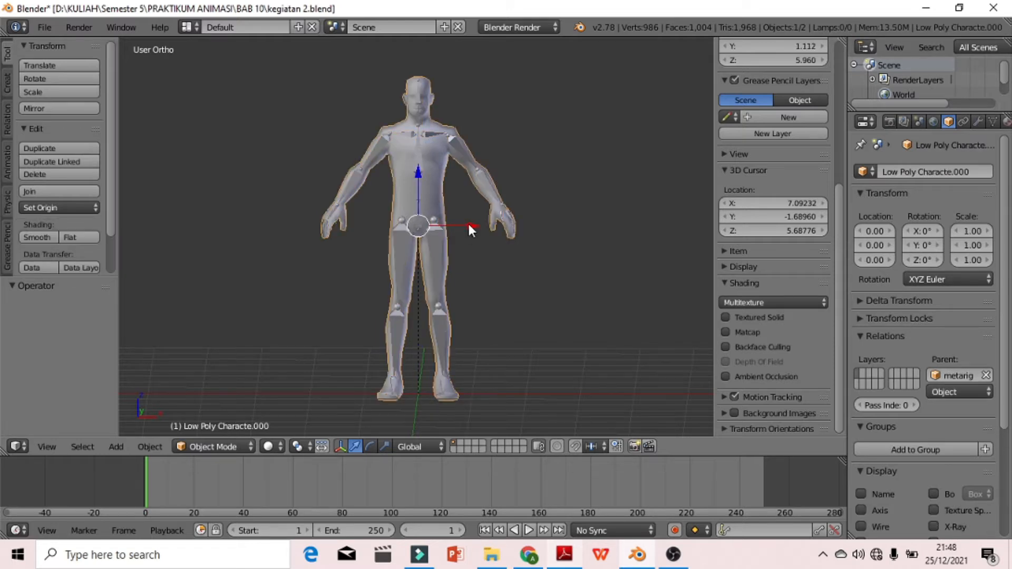
{"action": "key", "text": "g"}
{"action": "key", "text": "x"}
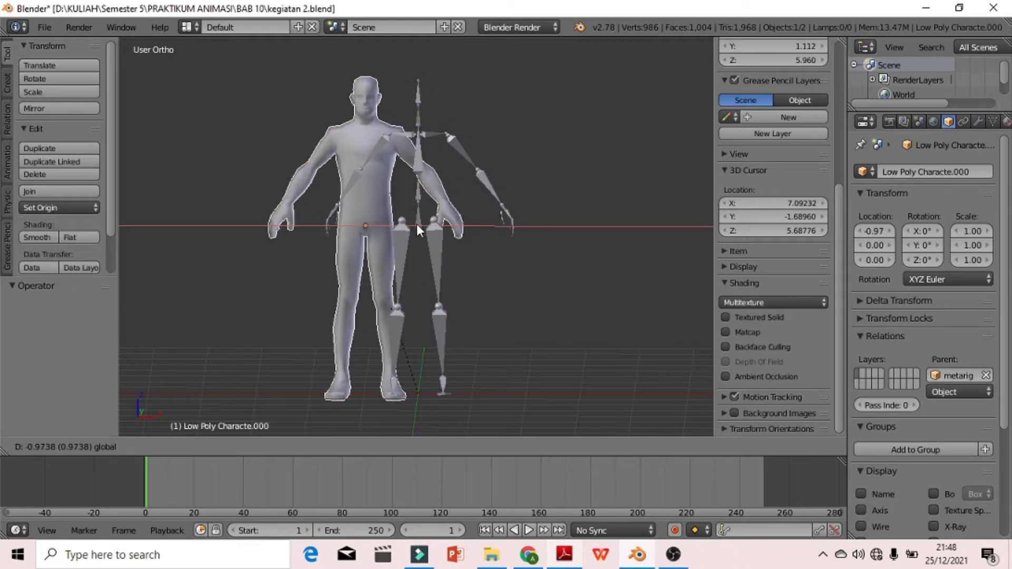
{"action": "left_click", "coordinate": [413, 223]}
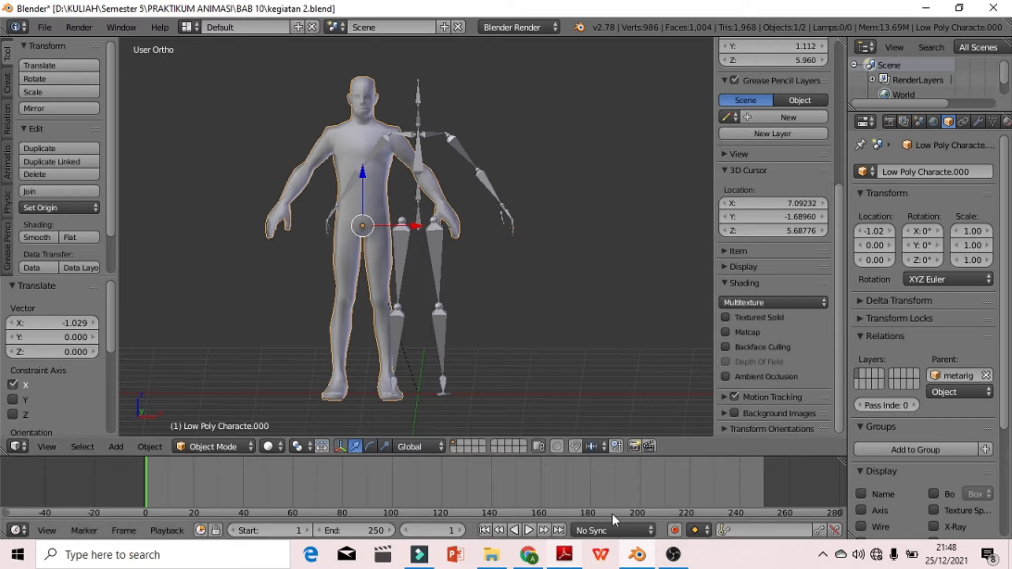
- Switch to Adobe Reader and read instruction 3 on generating the Rigify helpers and hiding the bones, including Figure 10.5
{"action": "left_click", "coordinate": [564, 558]}
{"action": "left_click_drag", "start_coordinate": [341, 235], "coordinate": [473, 248]}
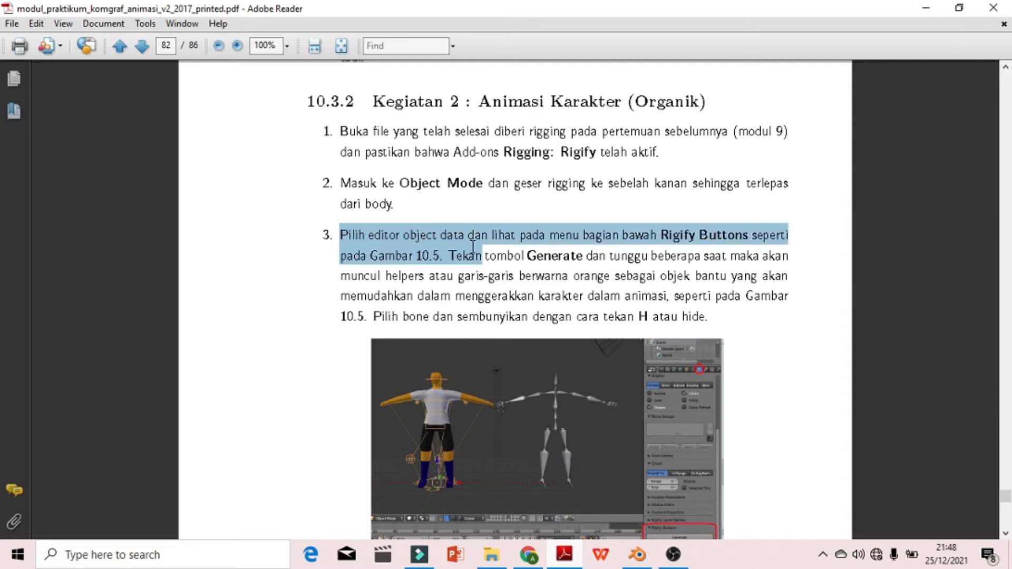
{"action": "scroll", "coordinate": [497, 348], "scroll_direction": "down", "scroll_amount": 2}
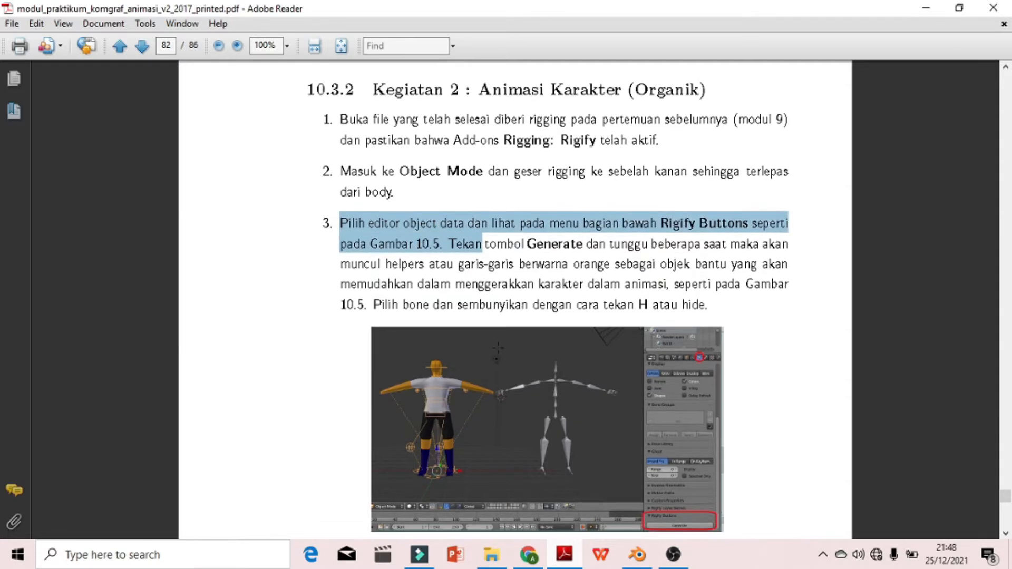
{"action": "scroll", "coordinate": [498, 348], "scroll_direction": "down", "scroll_amount": 1}
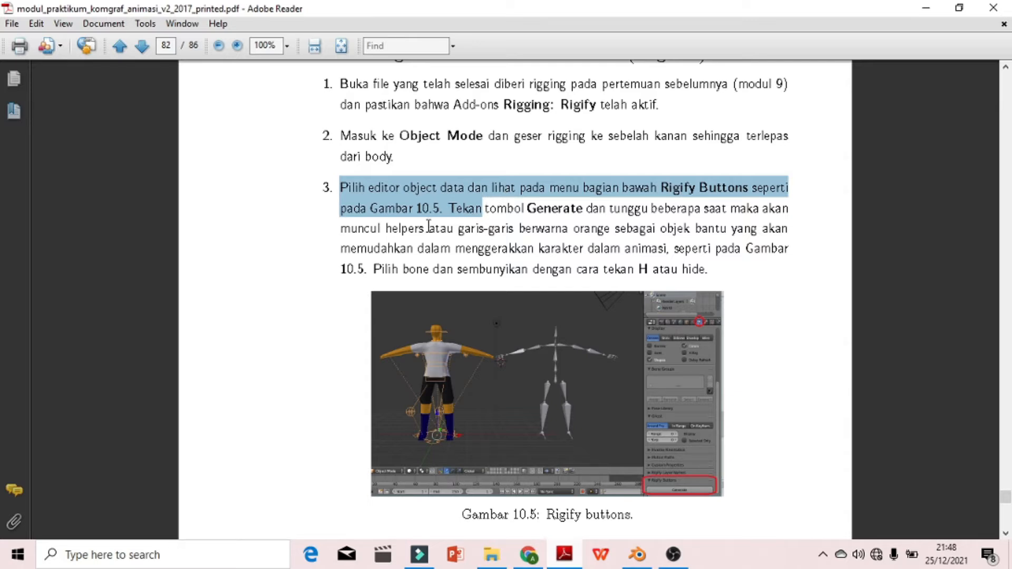
{"action": "left_click_drag", "start_coordinate": [450, 208], "coordinate": [642, 248]}
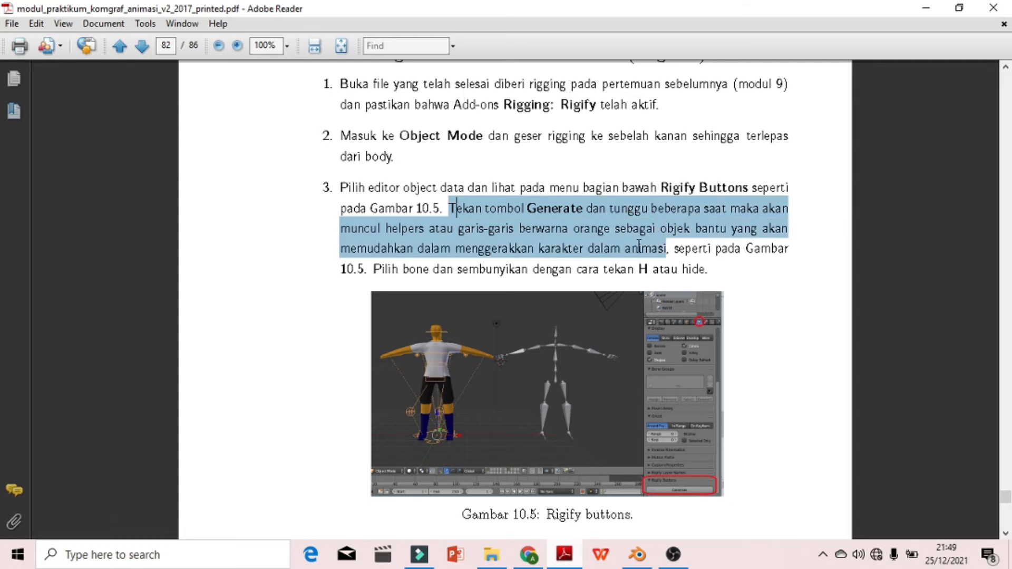
{"action": "left_click_drag", "start_coordinate": [373, 268], "coordinate": [701, 271]}
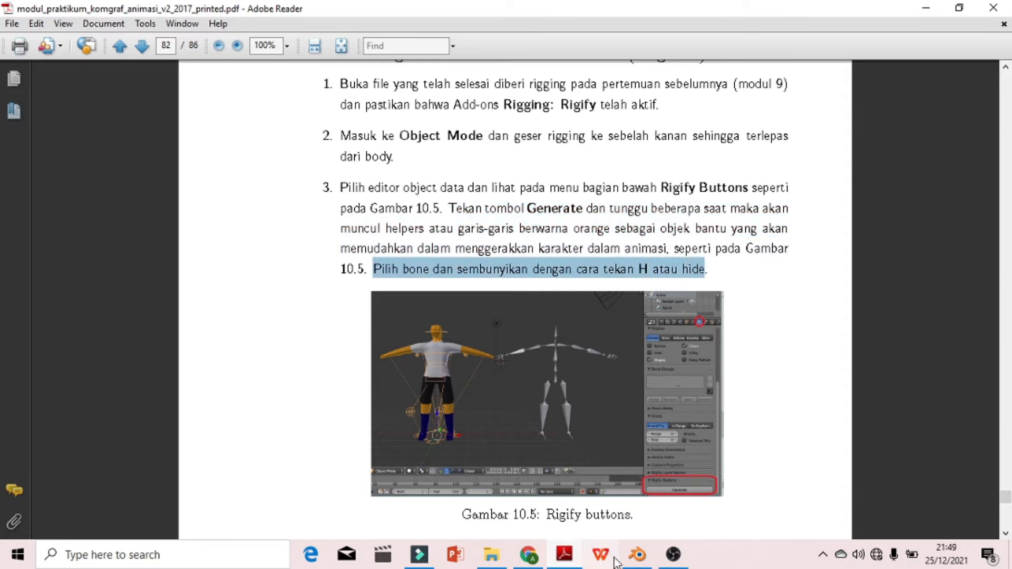
- Switch to Blender and generate the Rigify control rig from the metarig armature
{"action": "left_click", "coordinate": [638, 554]}
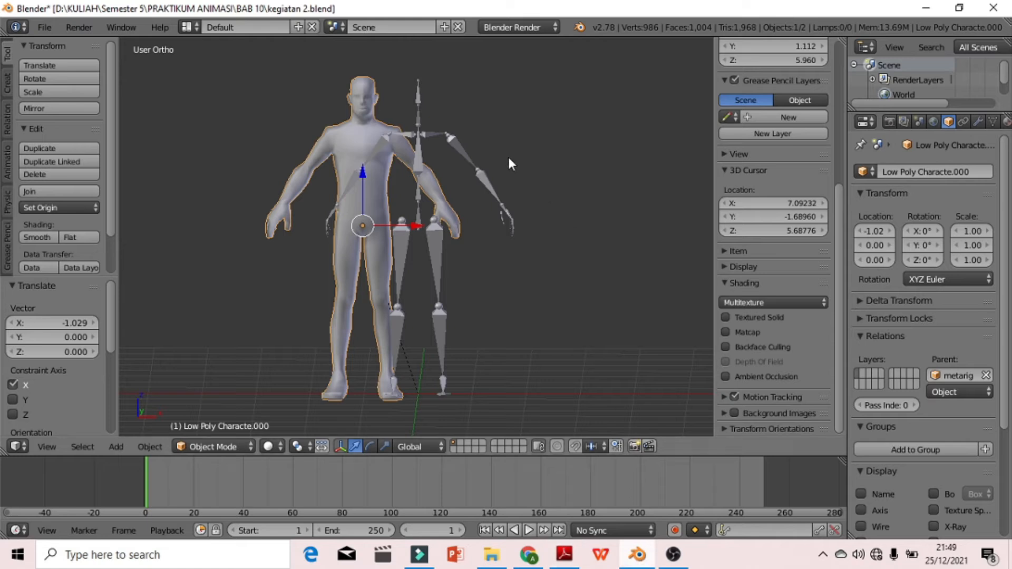
{"action": "right_click", "coordinate": [453, 139]}
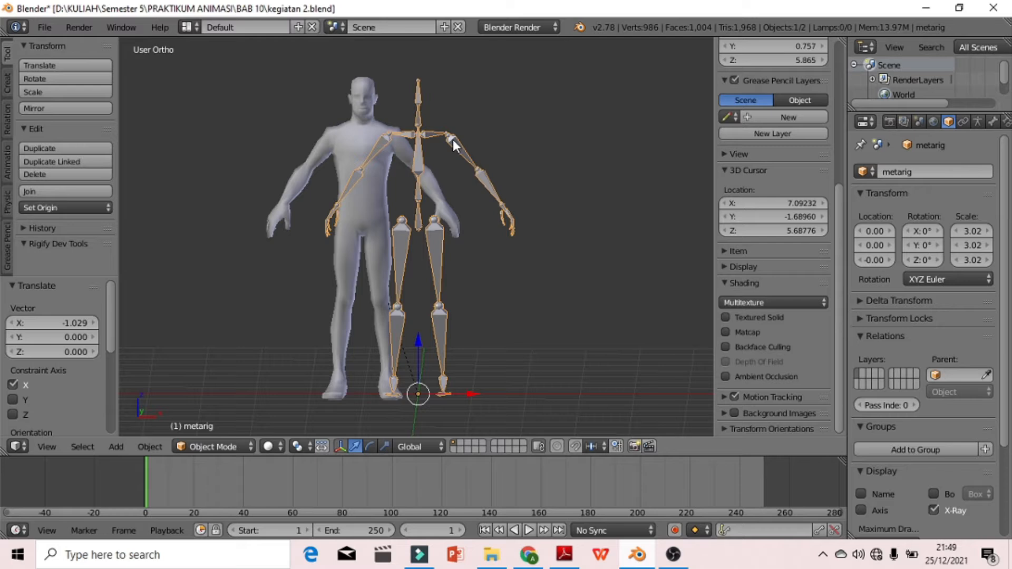
{"action": "left_click", "coordinate": [978, 121]}
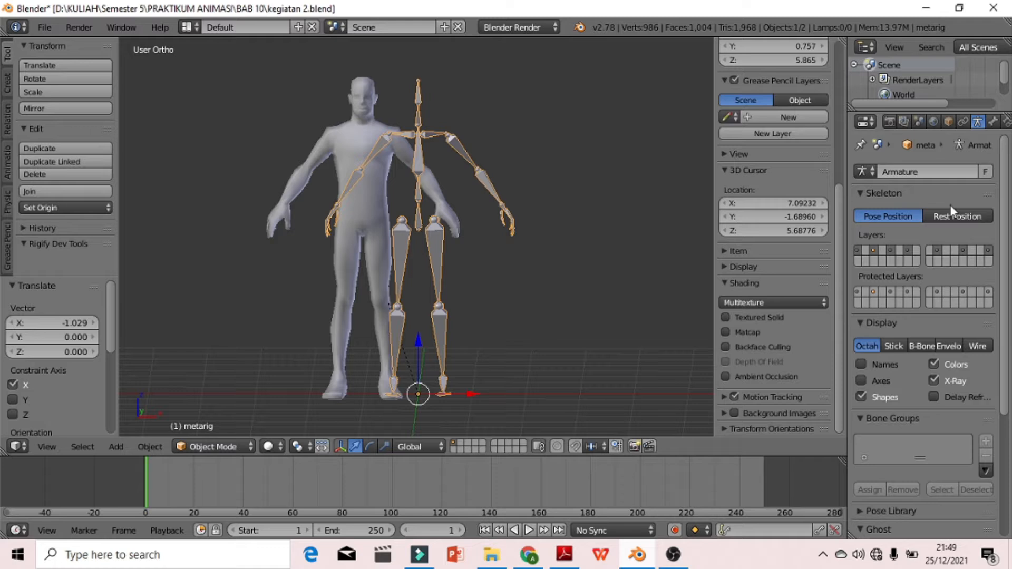
{"action": "scroll", "coordinate": [933, 288], "scroll_direction": "down", "scroll_amount": 7}
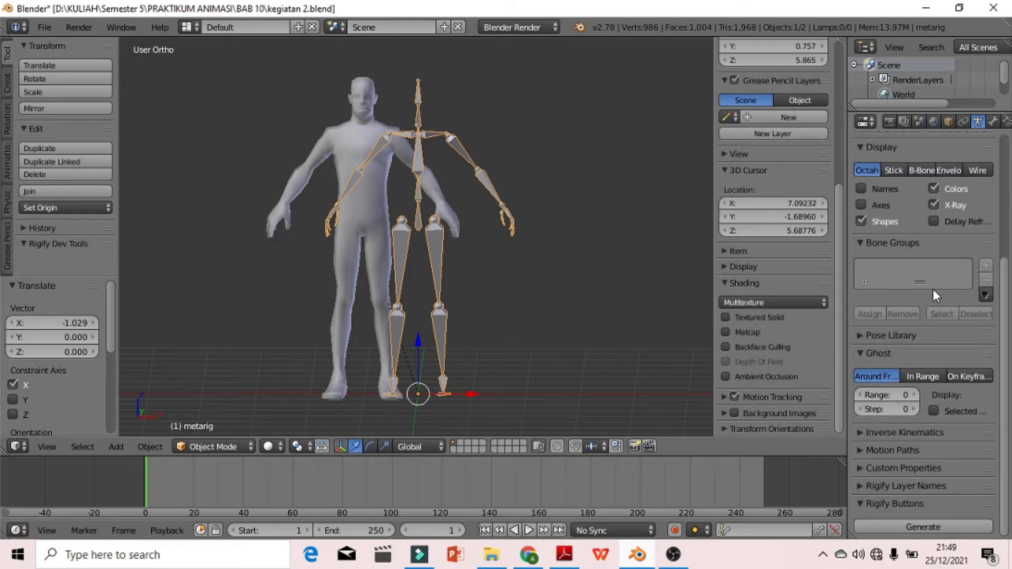
{"action": "left_click", "coordinate": [946, 527]}
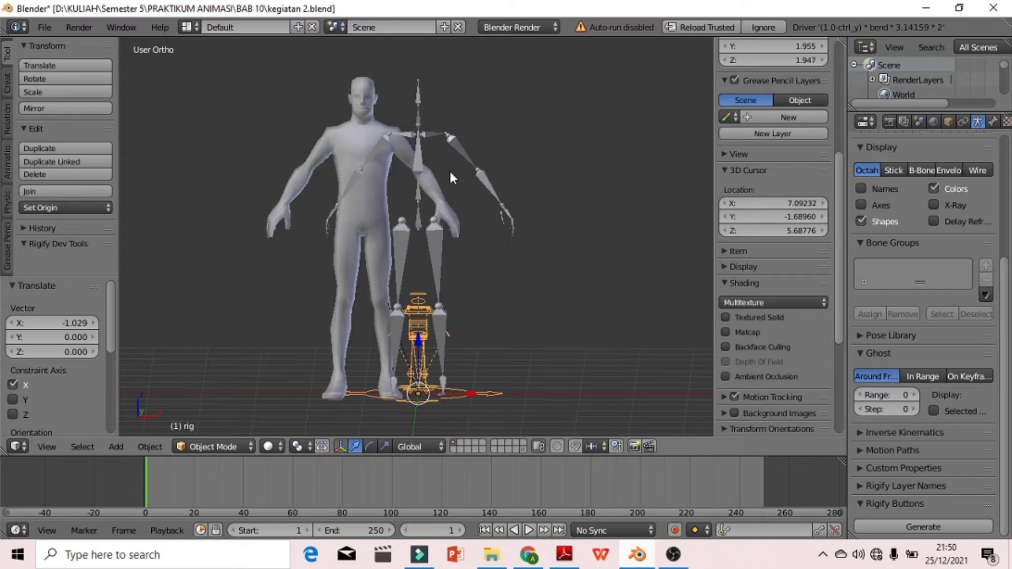
- Scale the generated rig uniformly by about 3.036 to match the metarig's size, and hide the metarig
{"action": "key", "text": "s"}
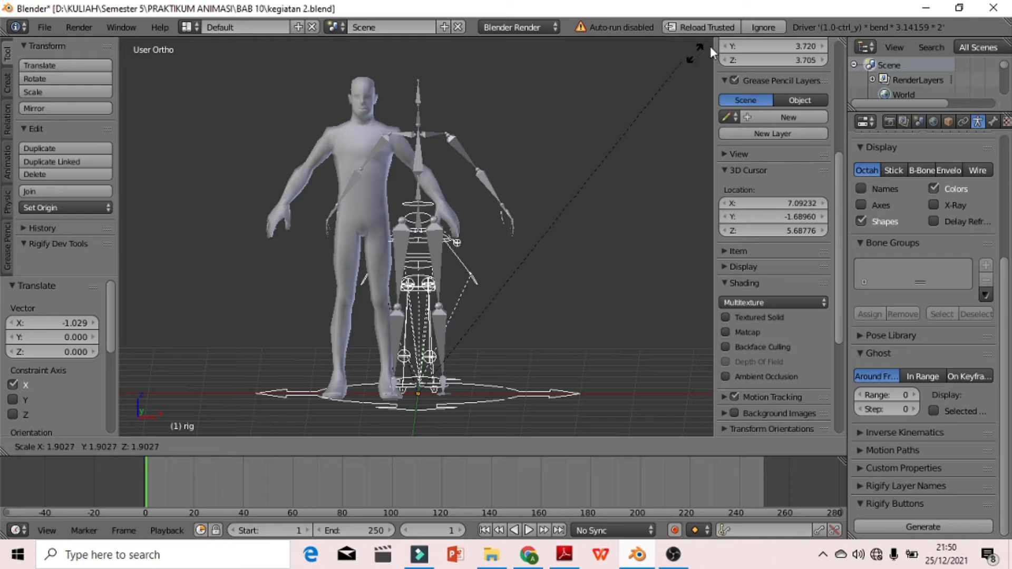
{"action": "left_click", "coordinate": [352, 358]}
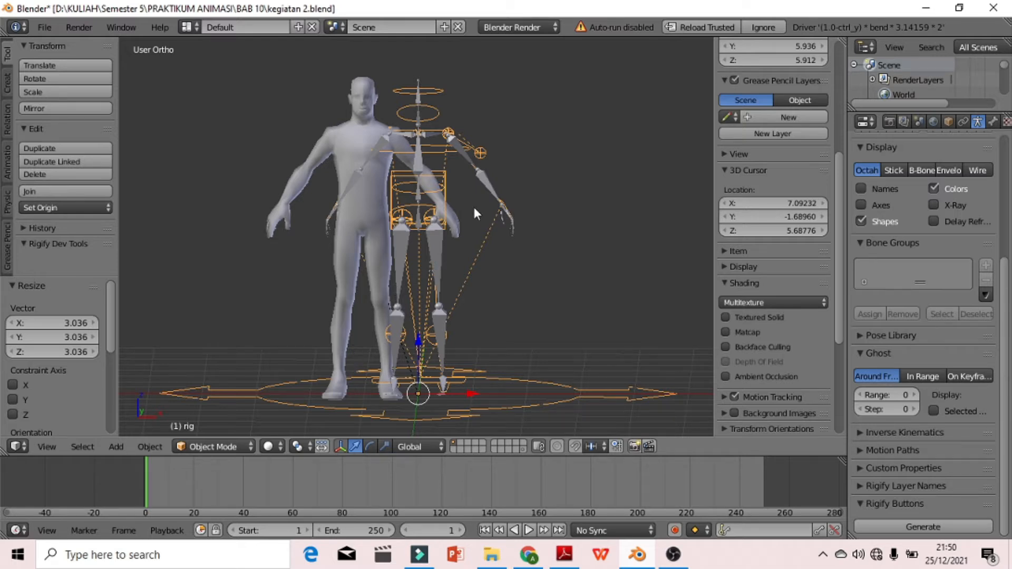
{"action": "right_click", "coordinate": [438, 248]}
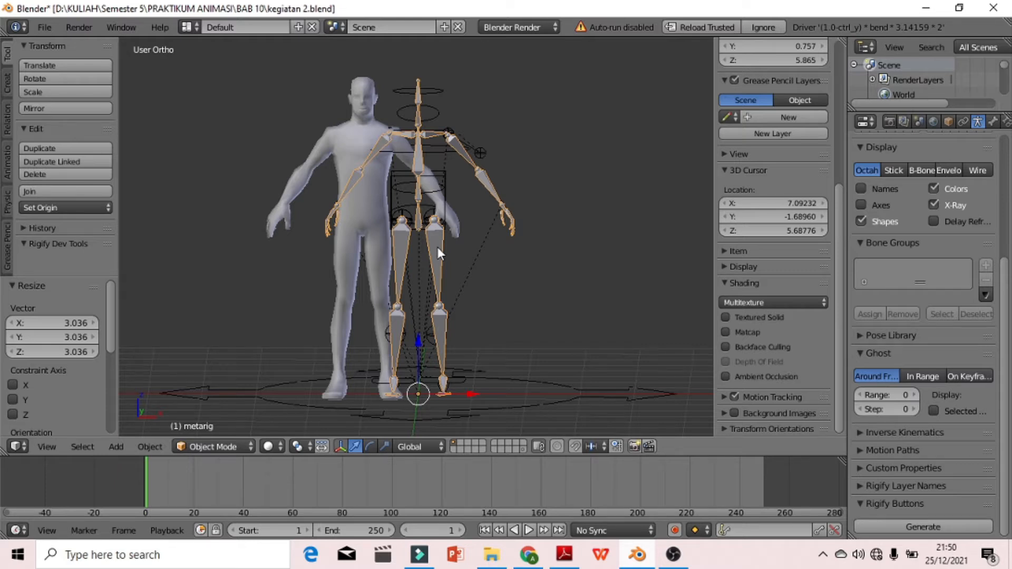
{"action": "key", "text": "h"}
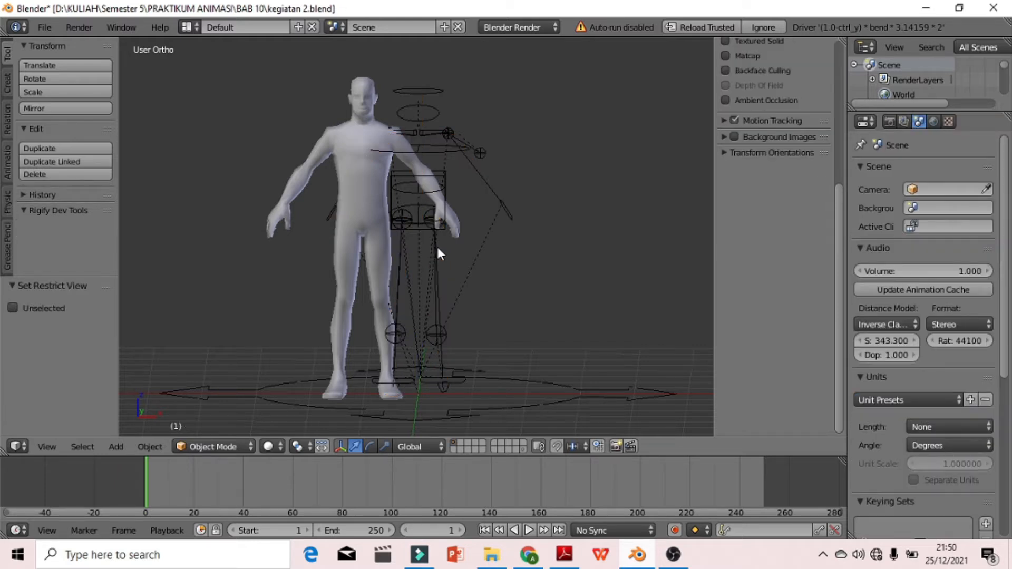
- Switch to Adobe Reader and read instruction 4 on parenting the body to the rig helpers With Automatic Weights
{"action": "left_click", "coordinate": [563, 561]}
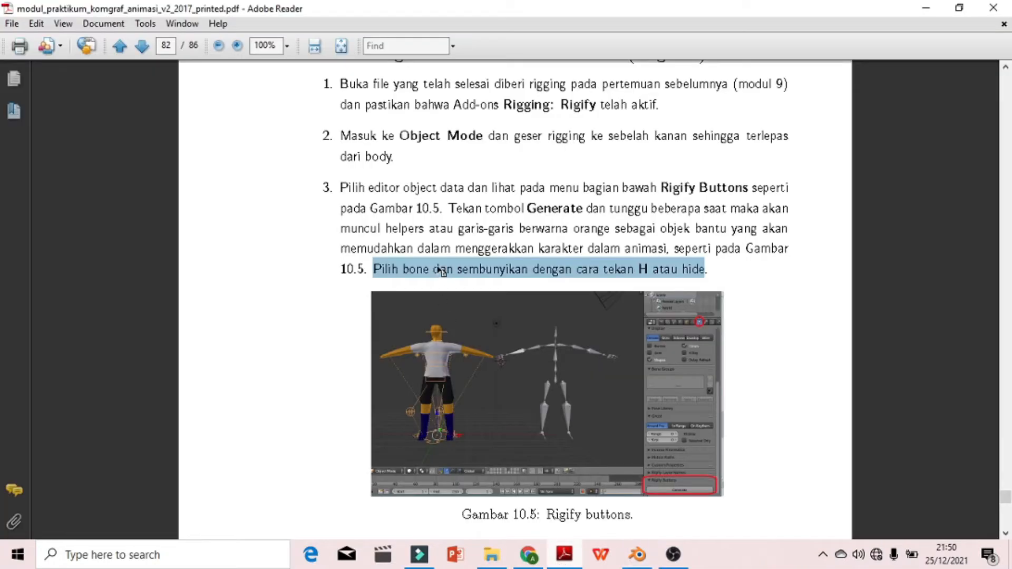
{"action": "scroll", "coordinate": [443, 272], "scroll_direction": "down", "scroll_amount": 3}
{"action": "scroll", "coordinate": [413, 299], "scroll_direction": "down", "scroll_amount": 3}
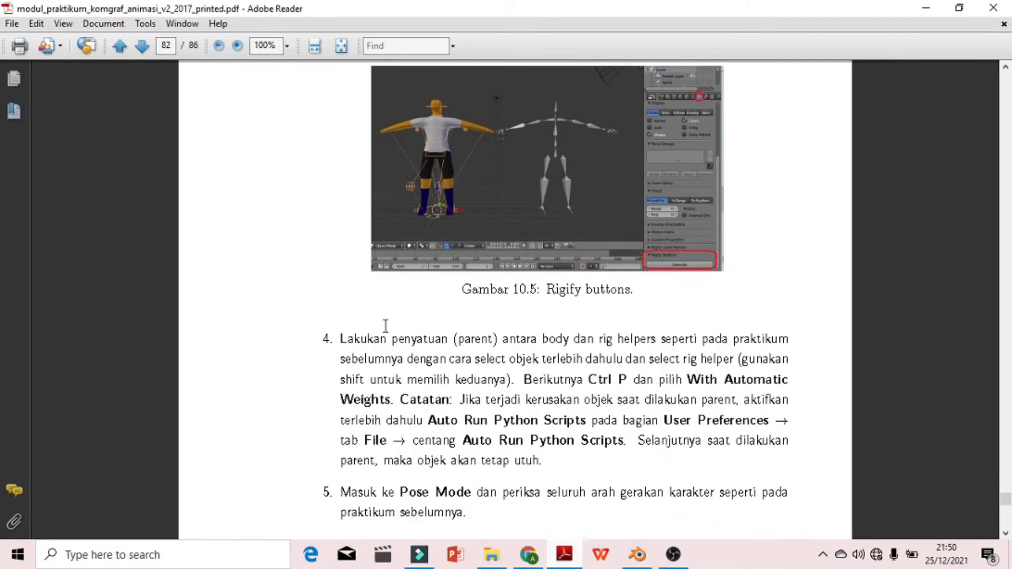
{"action": "left_click_drag", "start_coordinate": [341, 341], "coordinate": [512, 380]}
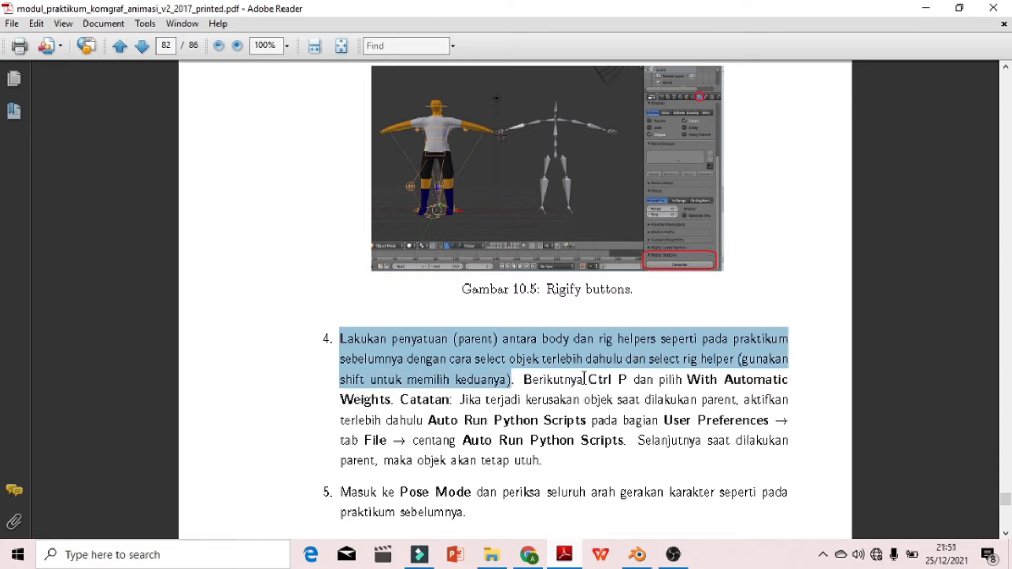
{"action": "left_click_drag", "start_coordinate": [685, 379], "coordinate": [396, 399]}
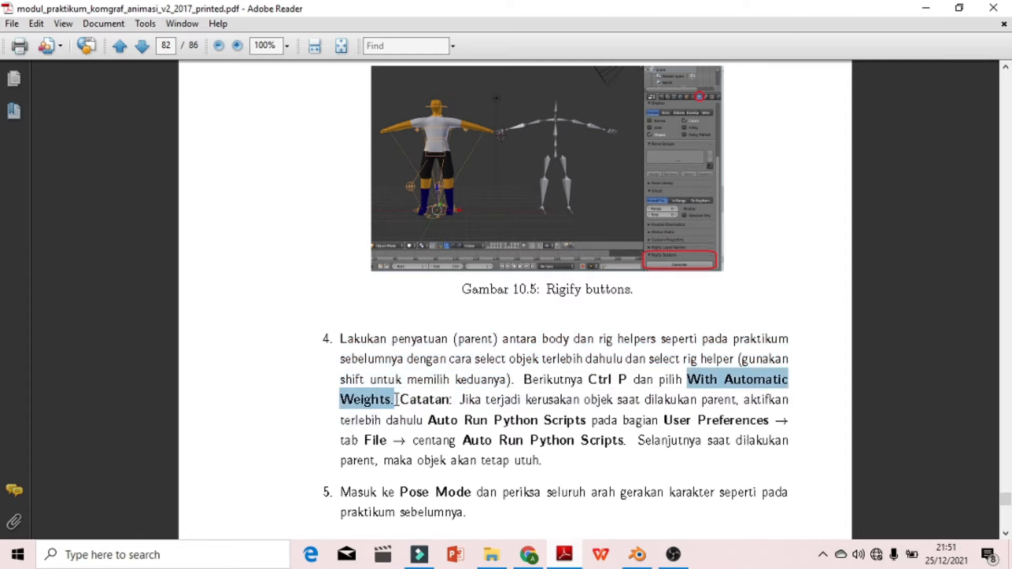
- Switch to Blender and move the character body about 1.097 along X so it lines up with the control rig
{"action": "left_click", "coordinate": [642, 562]}
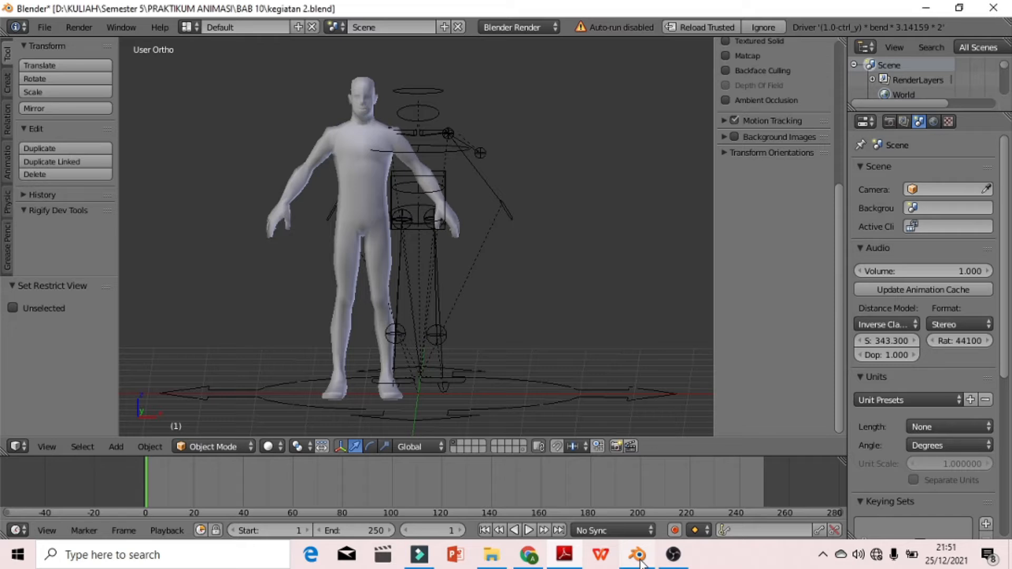
{"action": "right_click", "coordinate": [363, 104]}
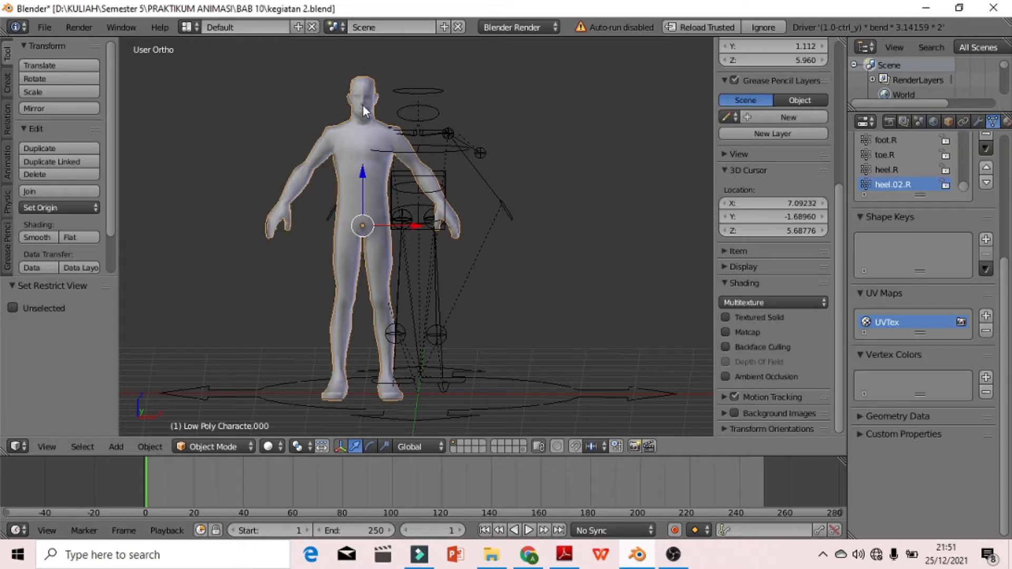
{"action": "right_click", "coordinate": [412, 105]}
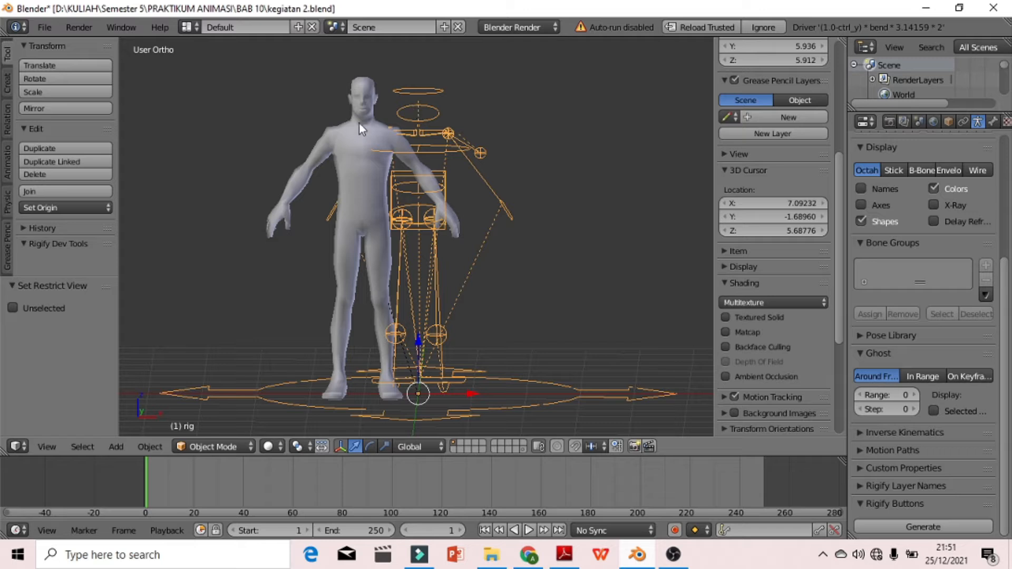
{"action": "right_click", "coordinate": [341, 133]}
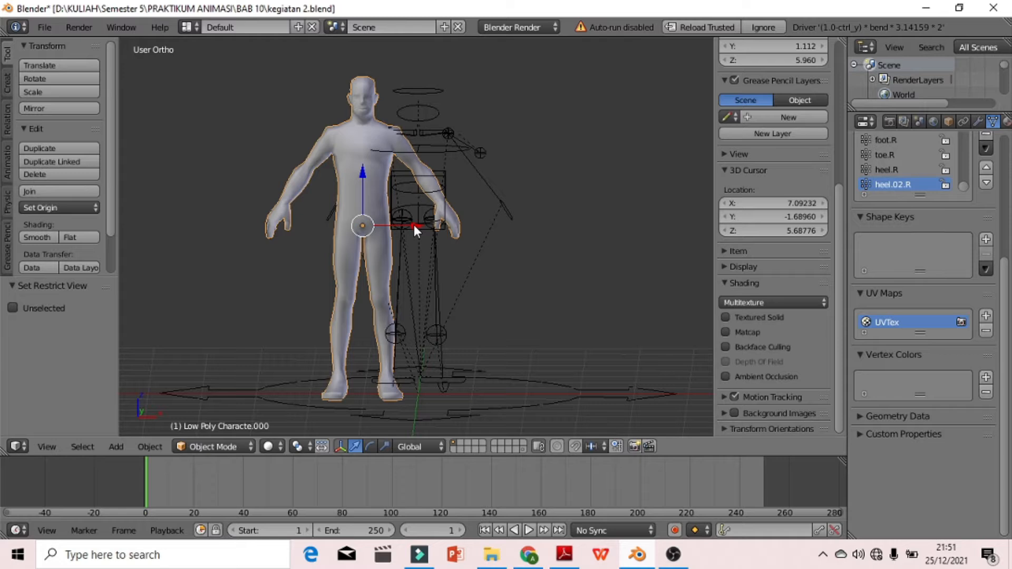
{"action": "left_click_drag", "start_coordinate": [414, 225], "coordinate": [473, 225]}
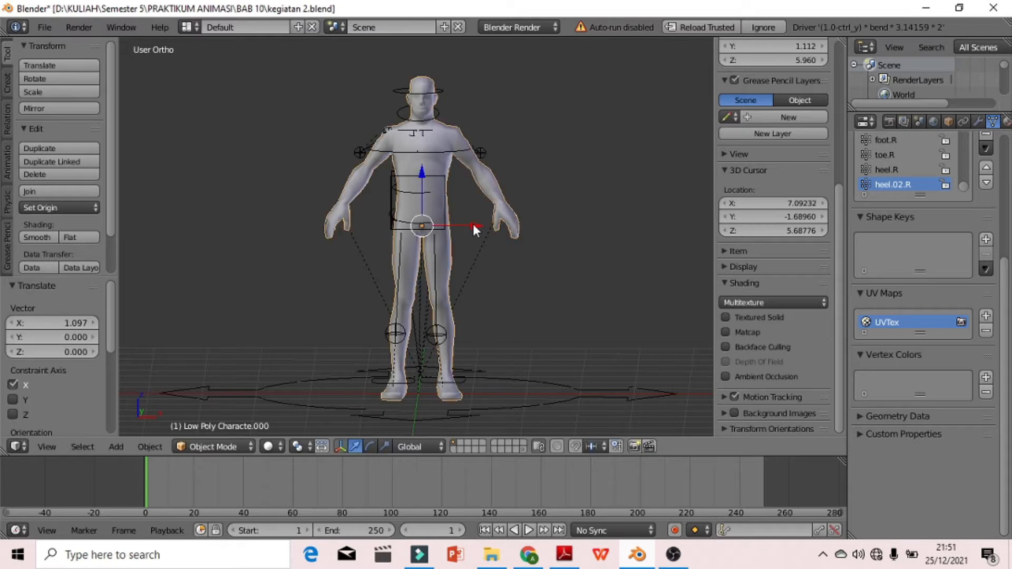
- Try to parent the character body to the rig With Automatic Weights, and undo the parenting
{"action": "right_click", "coordinate": [358, 153], "text": "shift"}
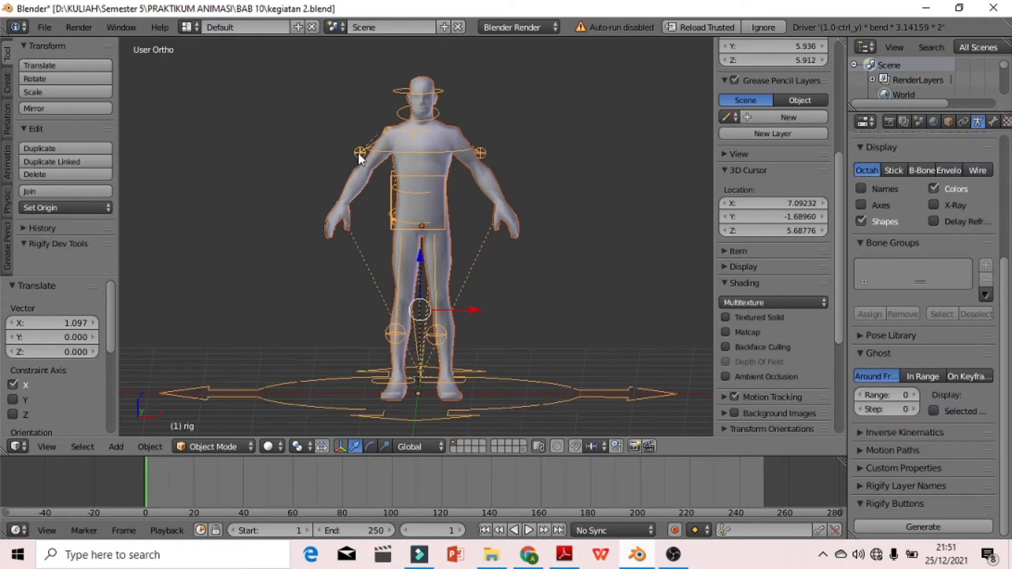
{"action": "right_click", "coordinate": [359, 183]}
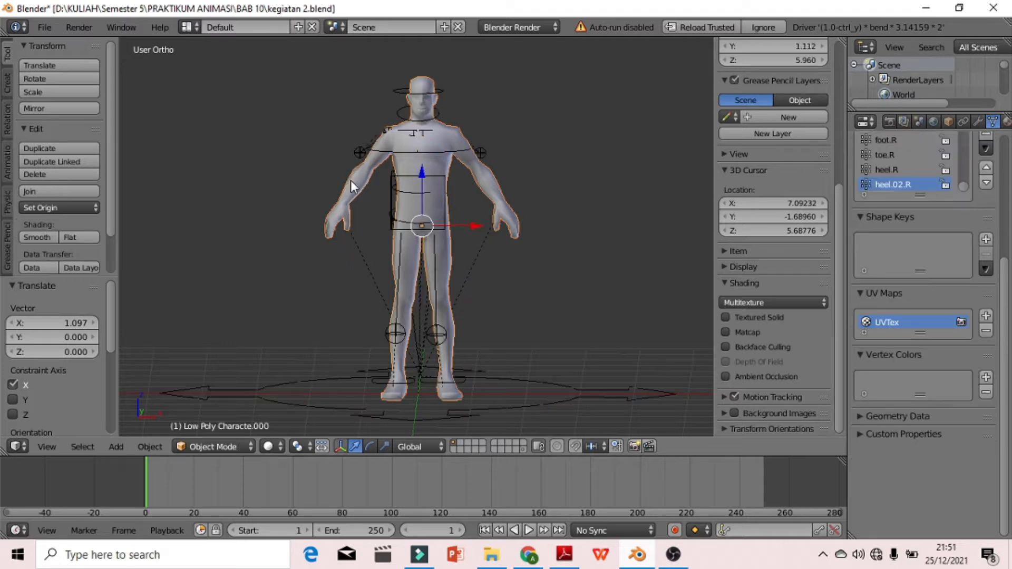
{"action": "right_click", "coordinate": [358, 152], "text": "shift"}
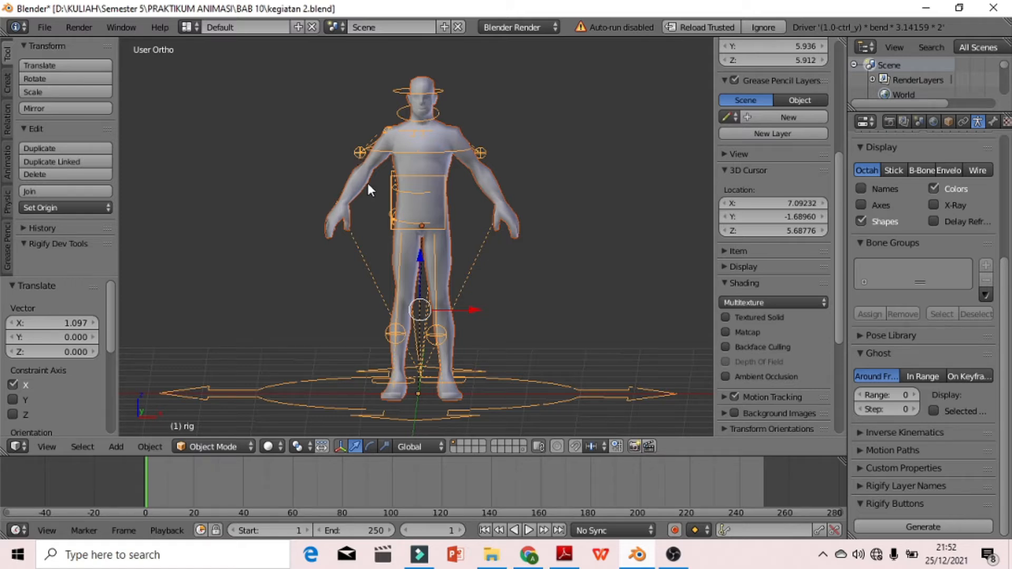
{"action": "key", "text": "ctrl+p"}
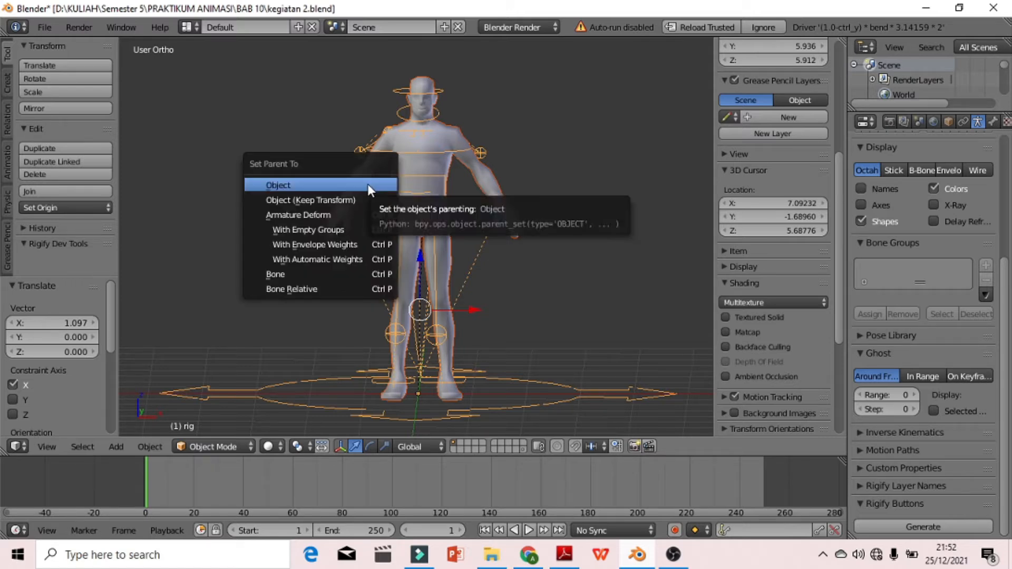
{"action": "left_click", "coordinate": [315, 258]}
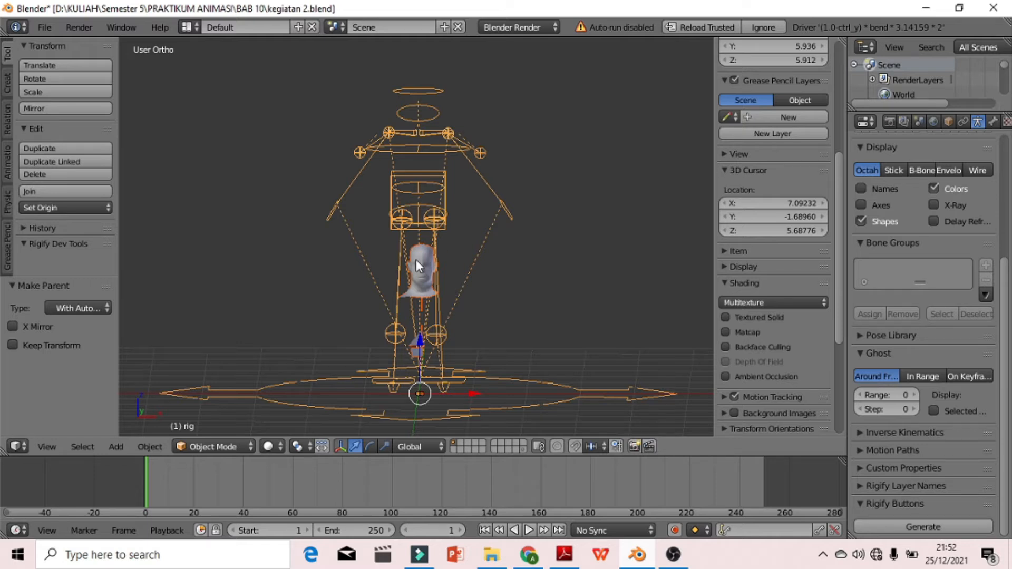
{"action": "key", "text": "ctrl+z"}
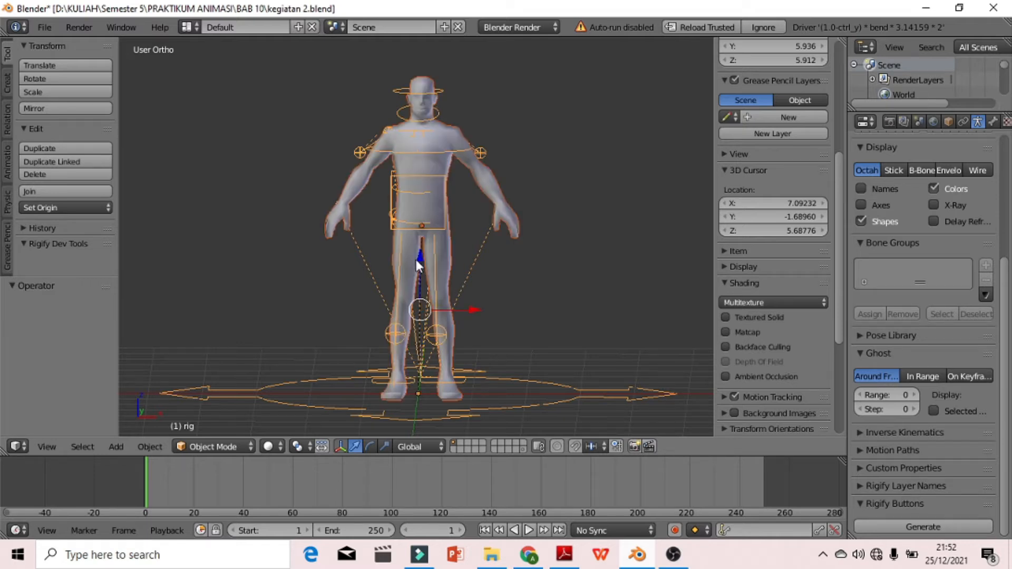
- Enable Auto Run Python Scripts in the file section of the User Preferences and close the preferences
{"action": "left_click", "coordinate": [45, 26]}
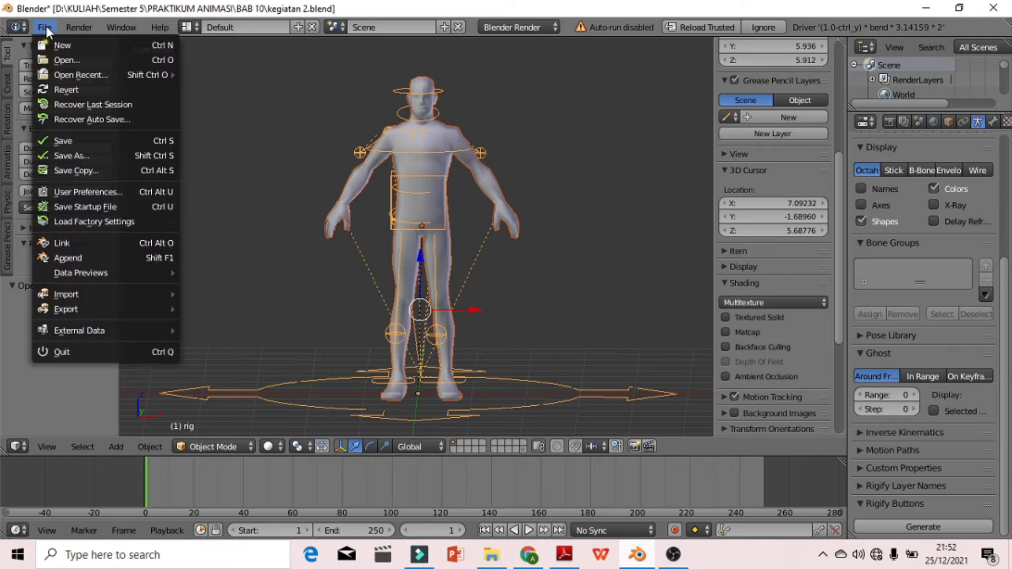
{"action": "left_click", "coordinate": [69, 192]}
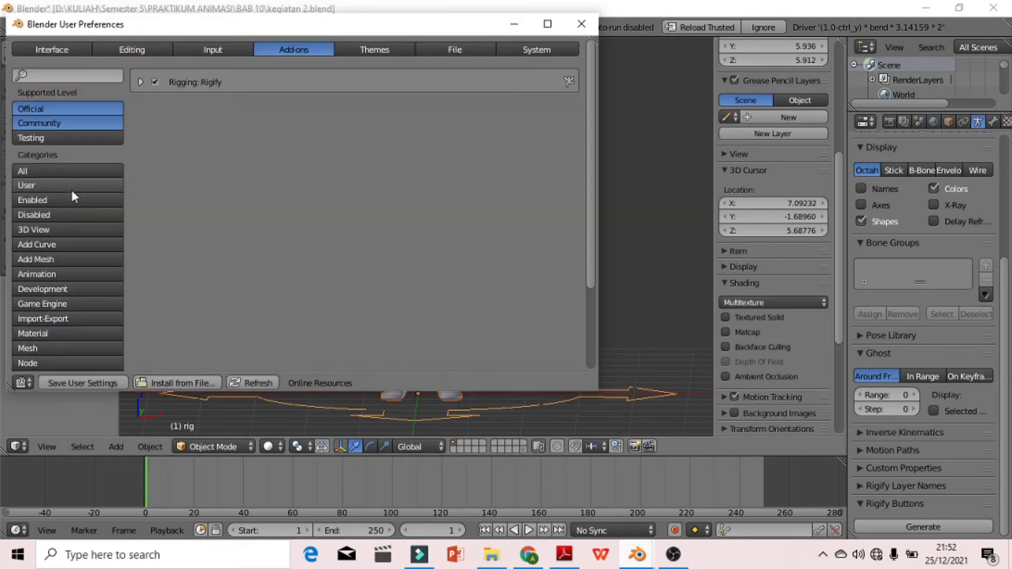
{"action": "left_click", "coordinate": [457, 50]}
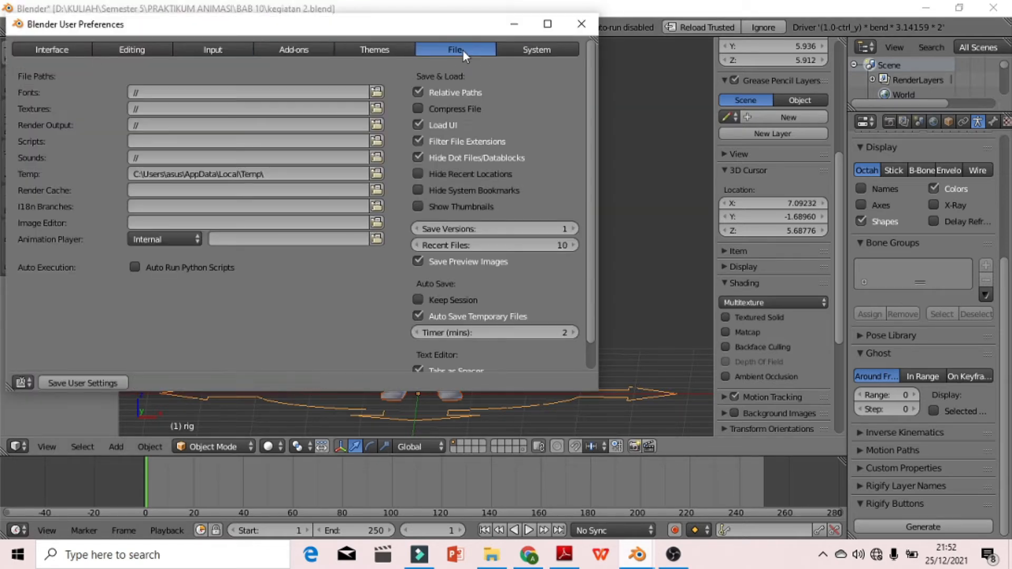
{"action": "left_click", "coordinate": [134, 267]}
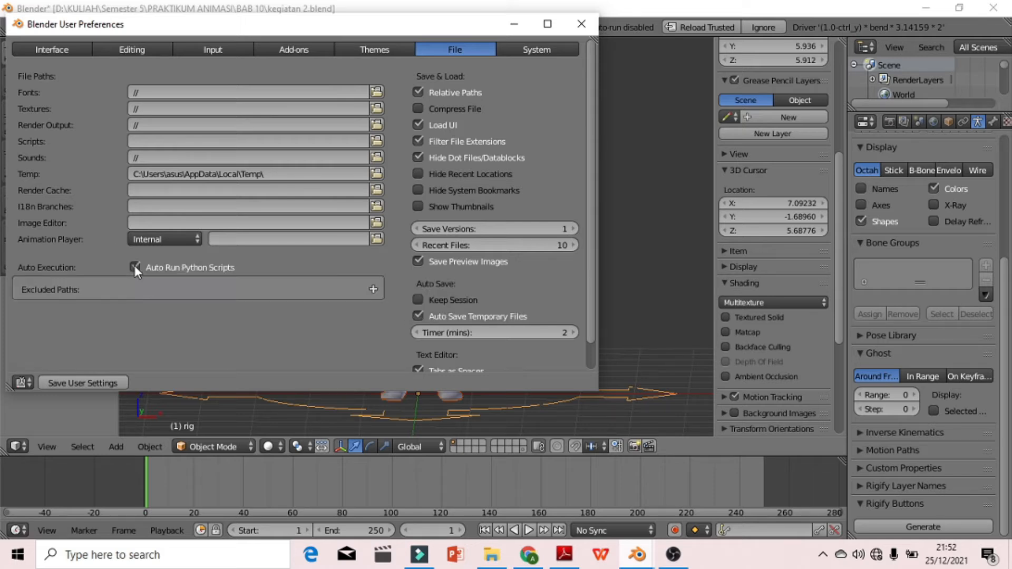
{"action": "left_click", "coordinate": [582, 25]}
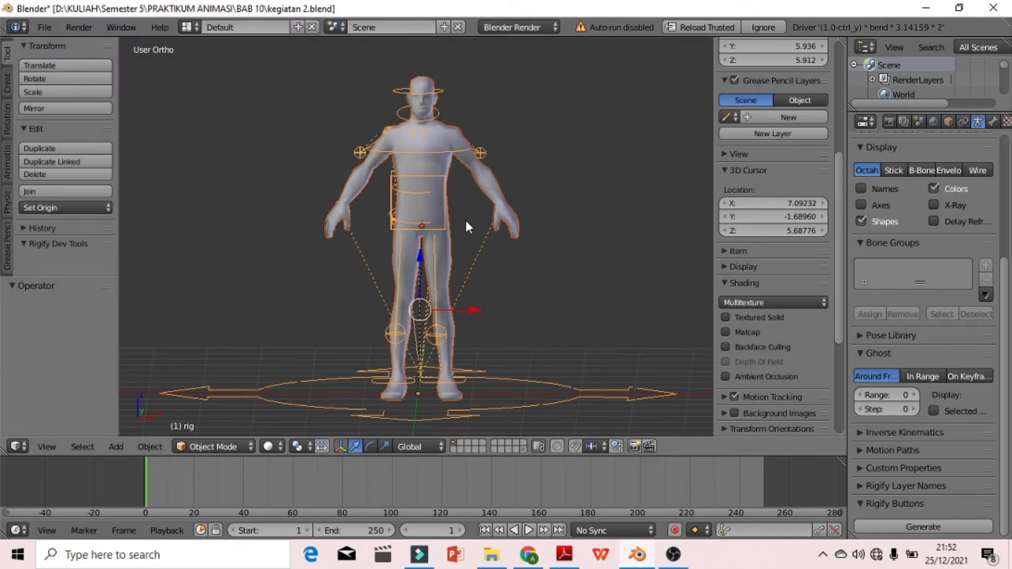
- Parent the character body to the rig With Automatic Weights and raise the body about 3.154 along Z onto the rig
{"action": "key", "text": "ctrl+p"}
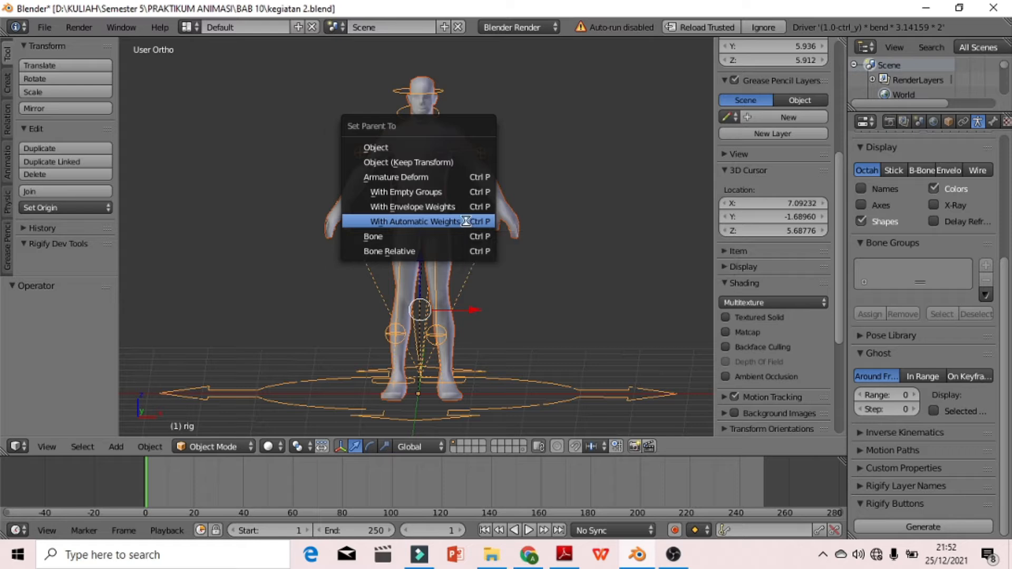
{"action": "left_click", "coordinate": [466, 221]}
{"action": "right_click", "coordinate": [478, 300]}
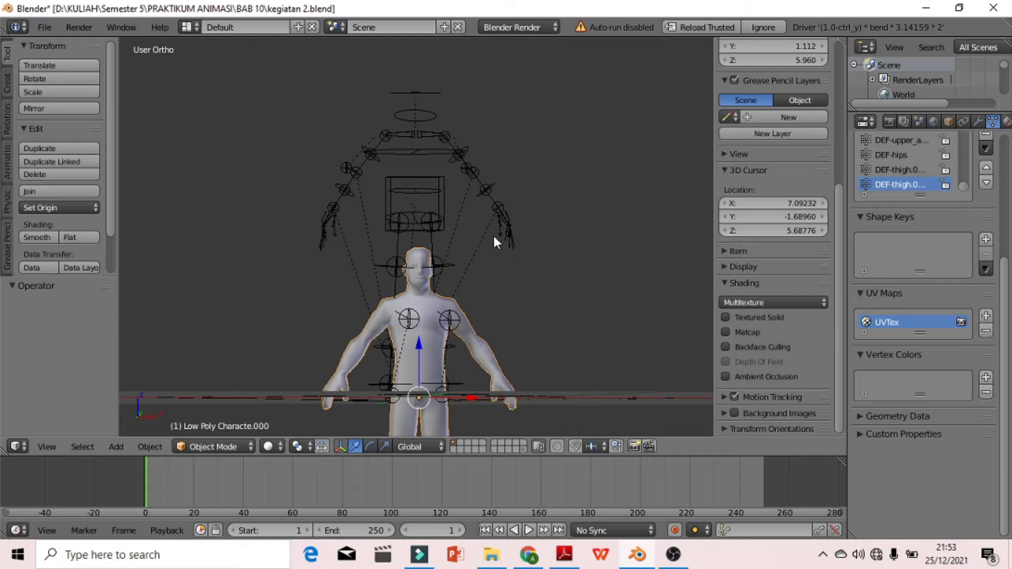
{"action": "left_click_drag", "start_coordinate": [421, 343], "coordinate": [417, 172]}
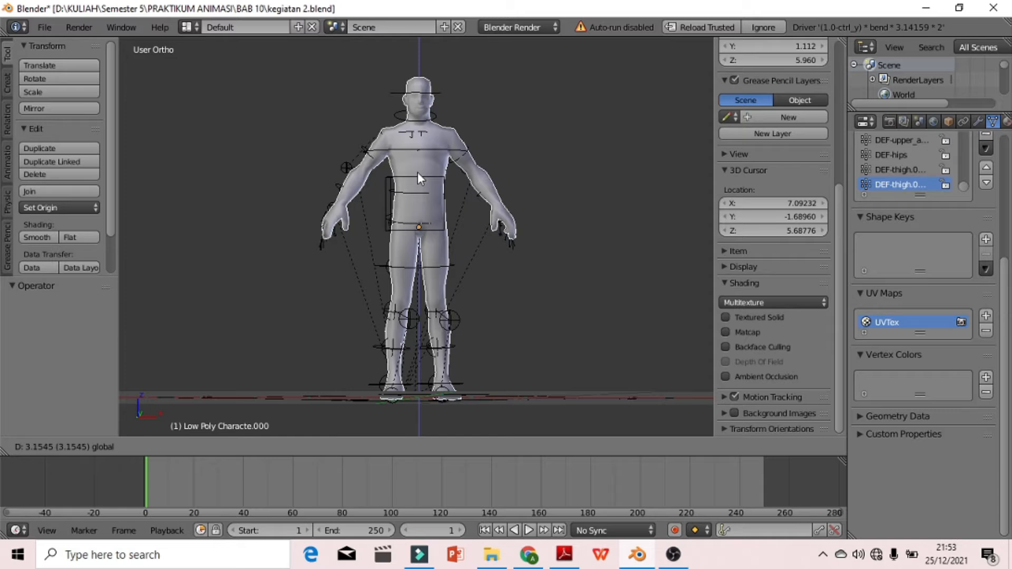
{"action": "left_click", "coordinate": [417, 172]}
- Select the rig and put it into Pose Mode
{"action": "middle_click_drag", "start_coordinate": [542, 275], "coordinate": [413, 285]}
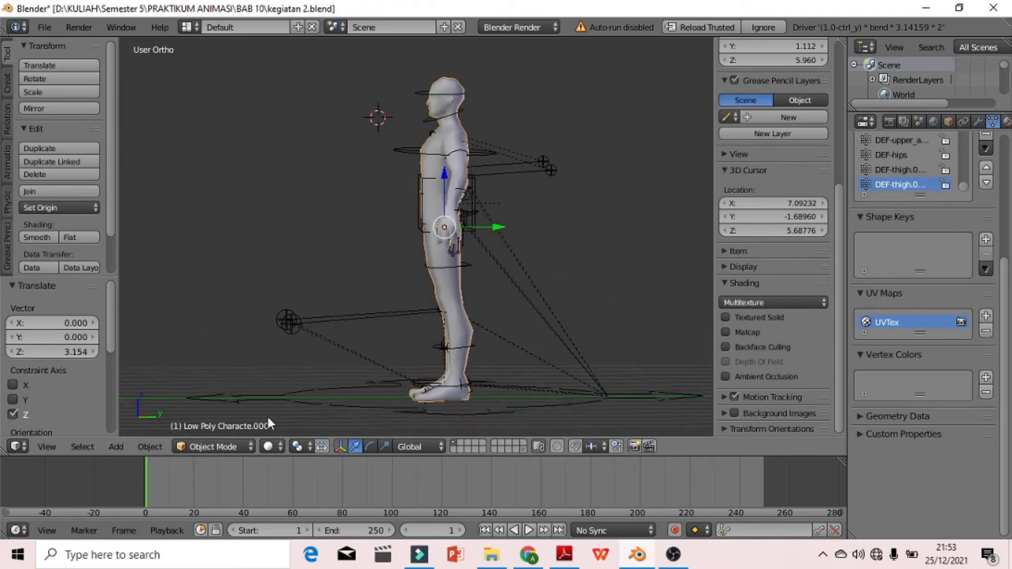
{"action": "left_click", "coordinate": [227, 447]}
{"action": "right_click", "coordinate": [498, 261]}
{"action": "left_click", "coordinate": [222, 447]}
{"action": "left_click", "coordinate": [218, 395]}
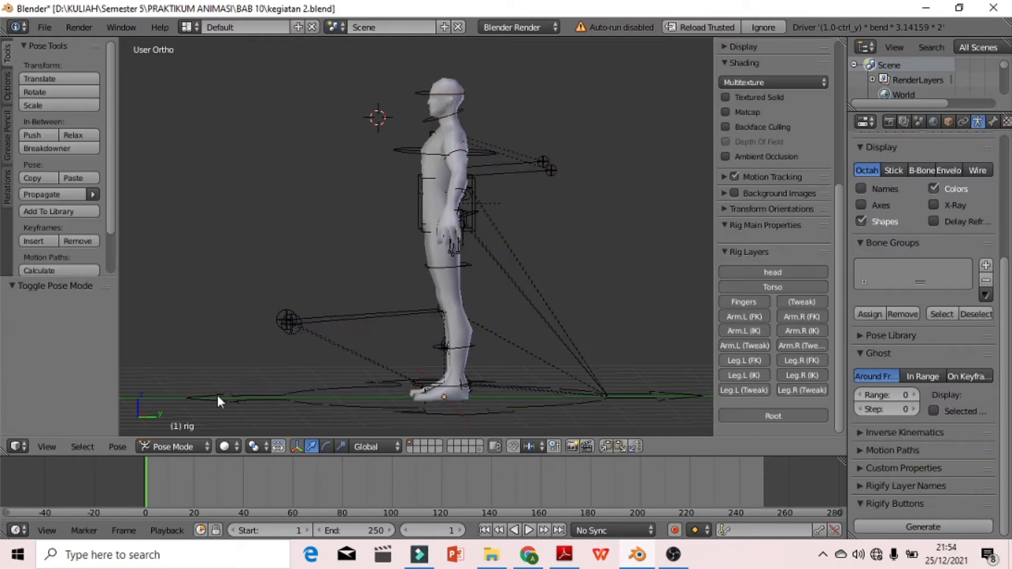
- Test the left thigh FK control by rotating it slightly, and undo the rotation
{"action": "right_click", "coordinate": [464, 269]}
{"action": "middle_click_drag", "start_coordinate": [466, 267], "coordinate": [426, 300]}
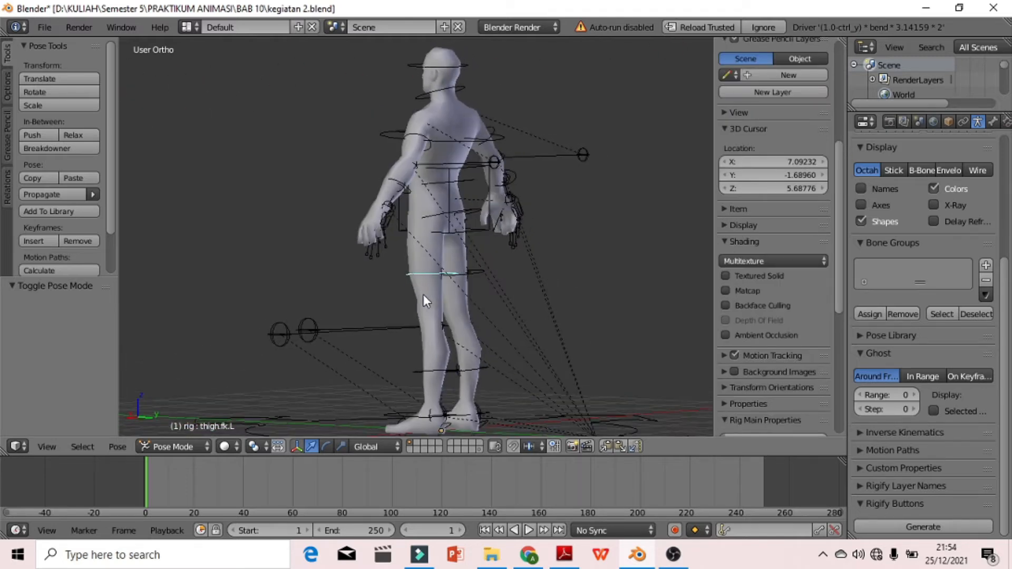
{"action": "key", "text": "r"}
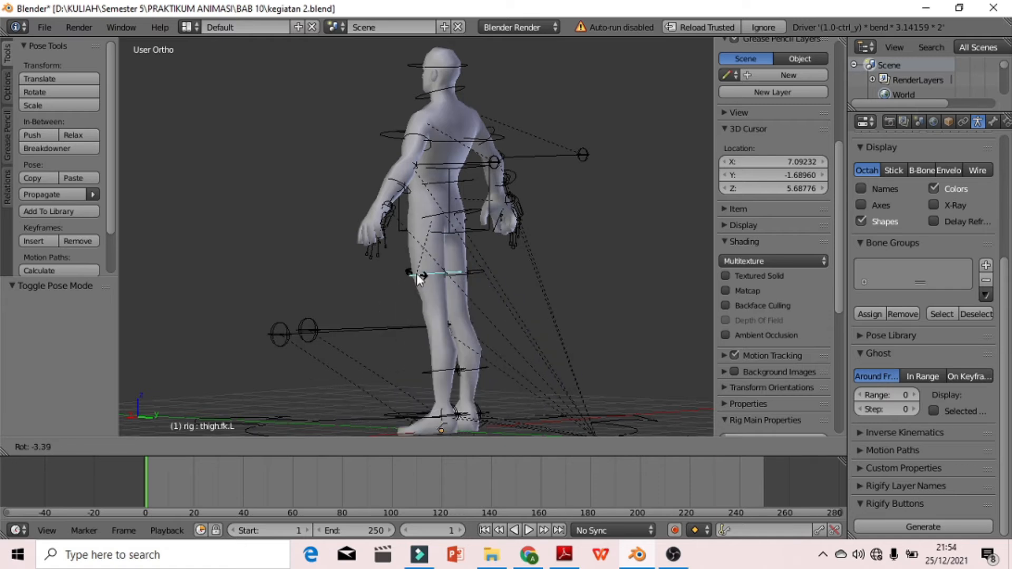
{"action": "left_click", "coordinate": [416, 273]}
{"action": "key", "text": "ctrl+z"}
{"action": "middle_click_drag", "start_coordinate": [317, 270], "coordinate": [529, 299]}
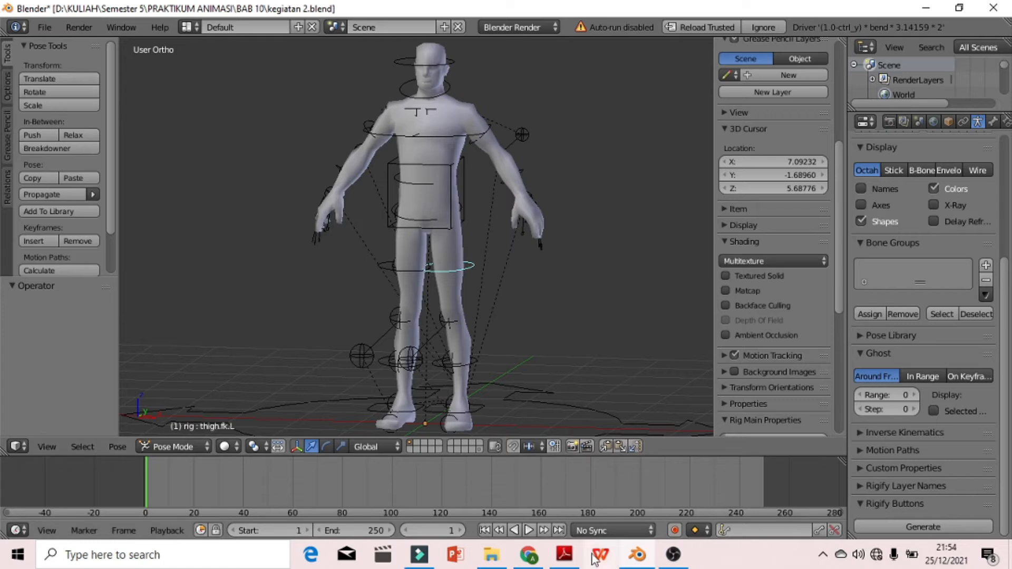
- Switch to Adobe Reader and read instruction 5 on checking movements in Pose Mode and instruction 6 on creating poses with the Pose Library
{"action": "left_click", "coordinate": [565, 556]}
{"action": "scroll", "coordinate": [497, 411], "scroll_direction": "down", "scroll_amount": 2}
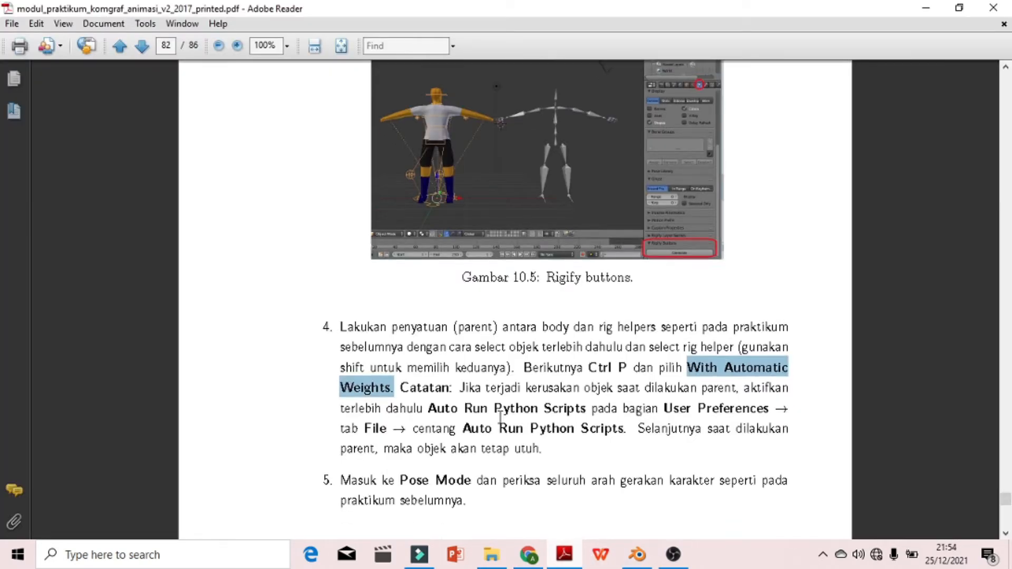
{"action": "scroll", "coordinate": [497, 410], "scroll_direction": "down", "scroll_amount": 3}
{"action": "scroll", "coordinate": [461, 394], "scroll_direction": "up", "scroll_amount": 2}
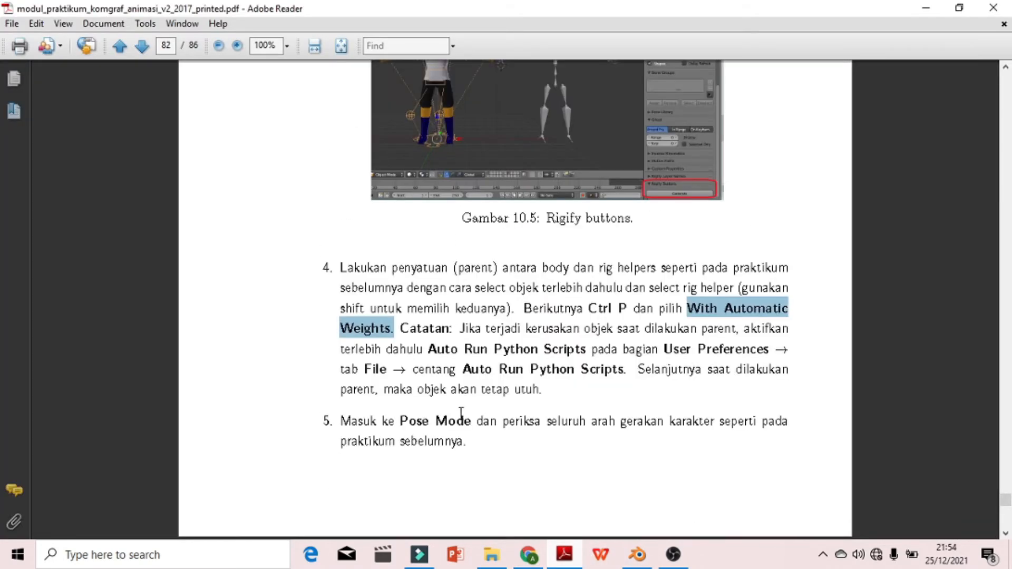
{"action": "left_click_drag", "start_coordinate": [351, 421], "coordinate": [480, 447]}
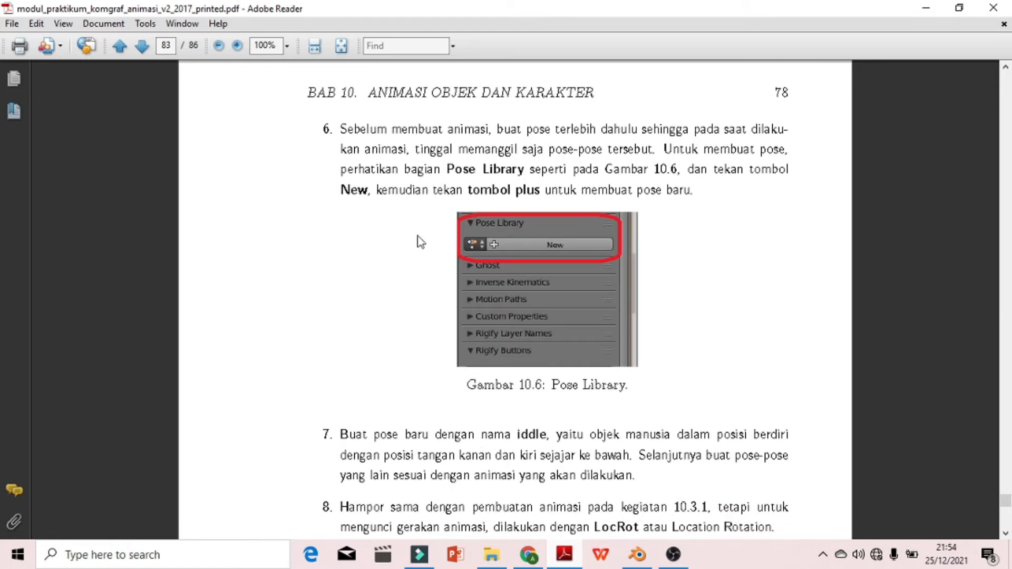
{"action": "left_click_drag", "start_coordinate": [340, 129], "coordinate": [682, 160]}
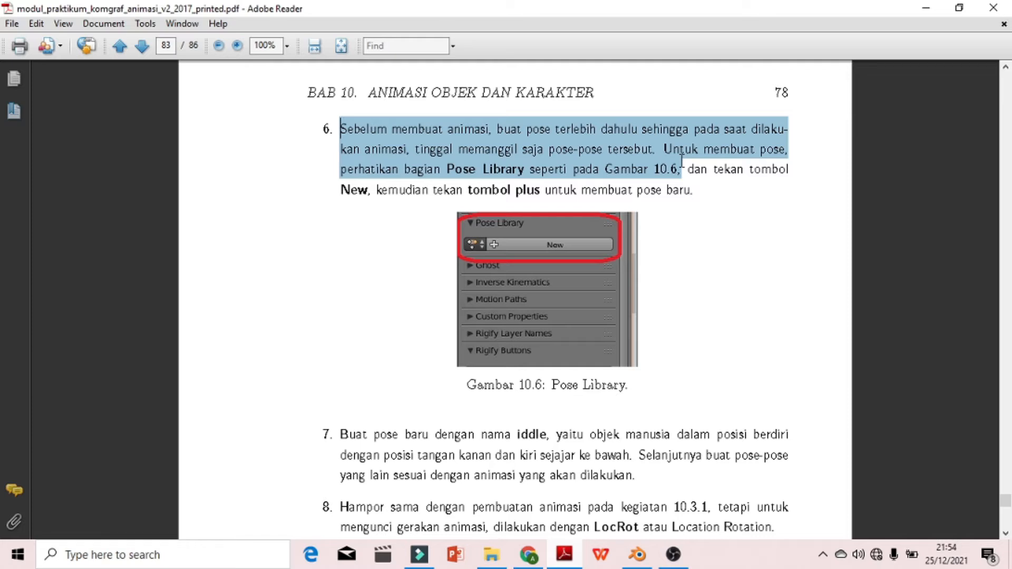
{"action": "left_click_drag", "start_coordinate": [681, 160], "coordinate": [692, 179]}
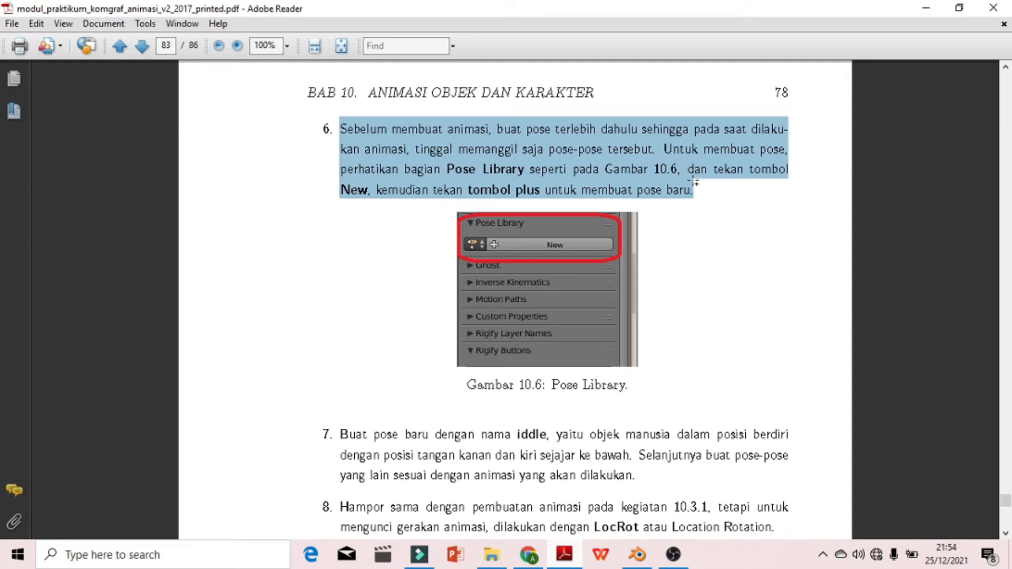
{"action": "left_click", "coordinate": [694, 186]}
- Return to Blender, create a new pose library for the rig and add a pose named "diam"
{"action": "left_click", "coordinate": [923, 12]}
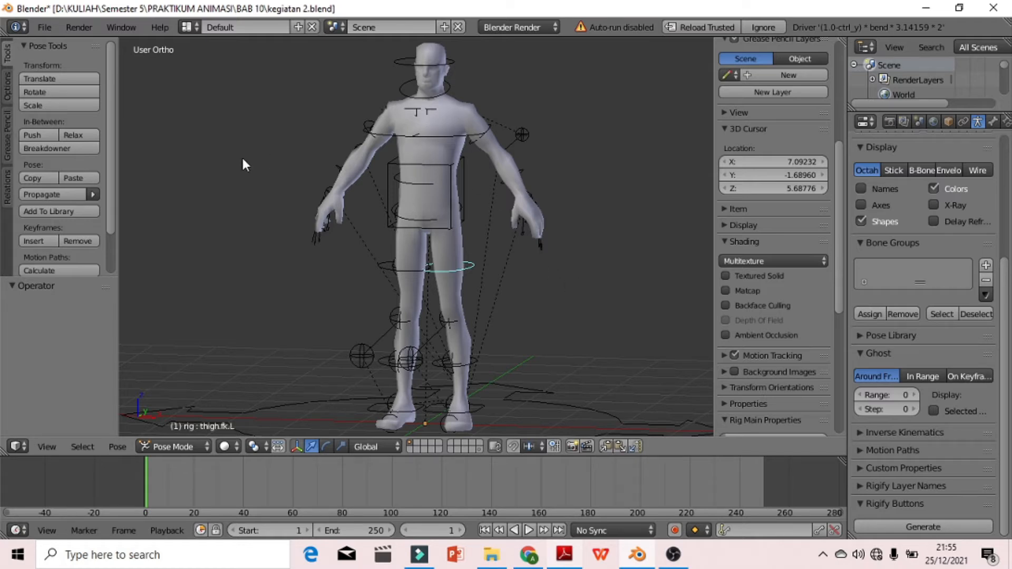
{"action": "left_click", "coordinate": [870, 336]}
{"action": "left_click", "coordinate": [925, 359]}
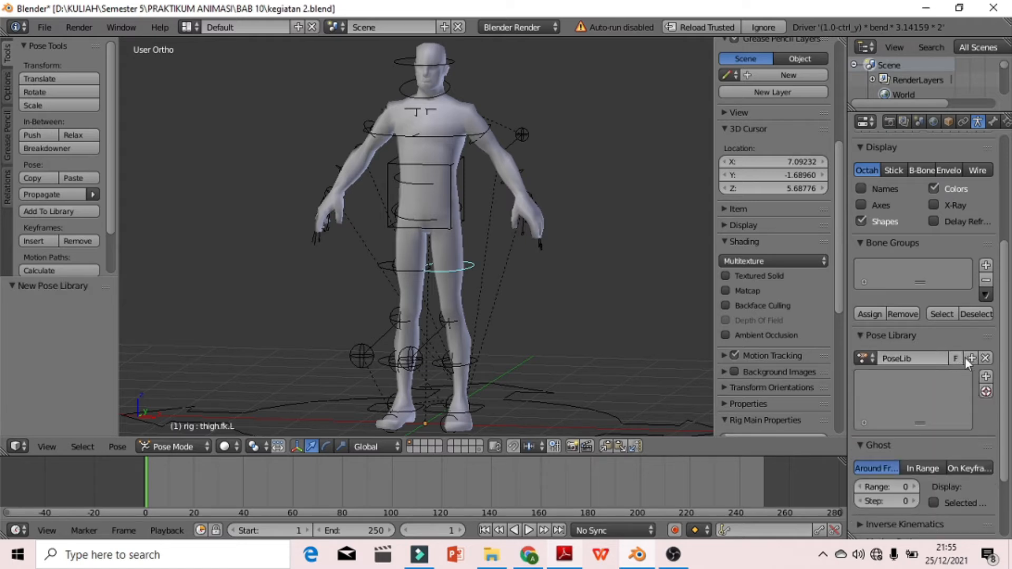
{"action": "left_click", "coordinate": [986, 378]}
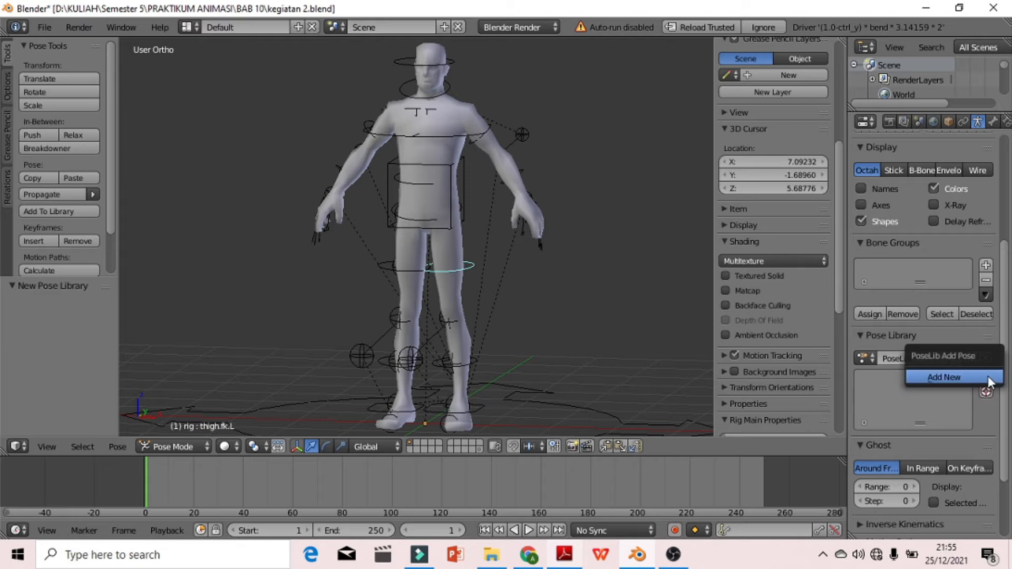
{"action": "left_click", "coordinate": [944, 377]}
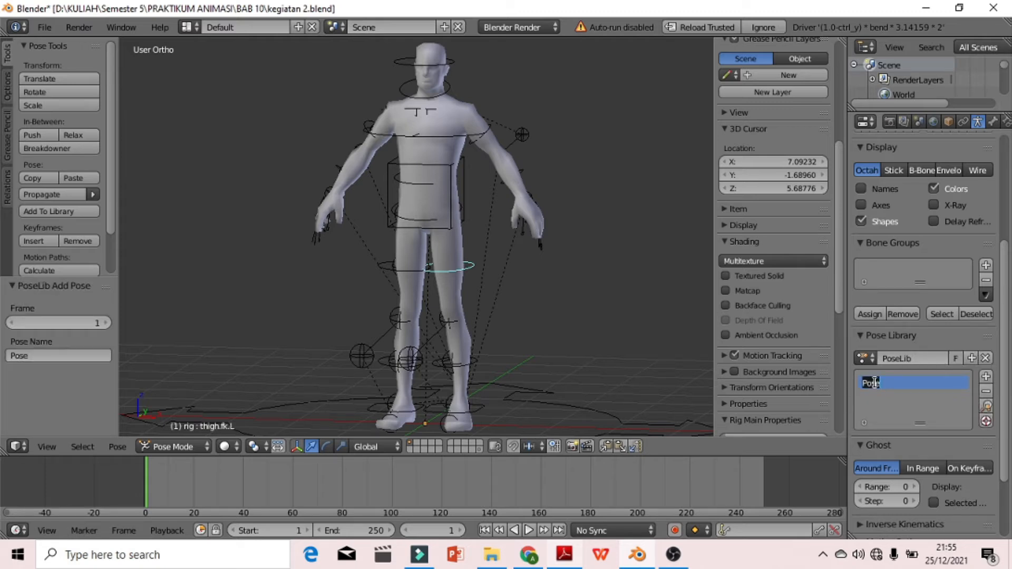
{"action": "type", "text": "diam"}
- Rotate the left upper arm FK control about 21° inward so the arm hangs closer to the body
{"action": "middle_click_drag", "start_coordinate": [616, 296], "coordinate": [406, 262]}
{"action": "middle_click_drag", "start_coordinate": [482, 283], "coordinate": [388, 311]}
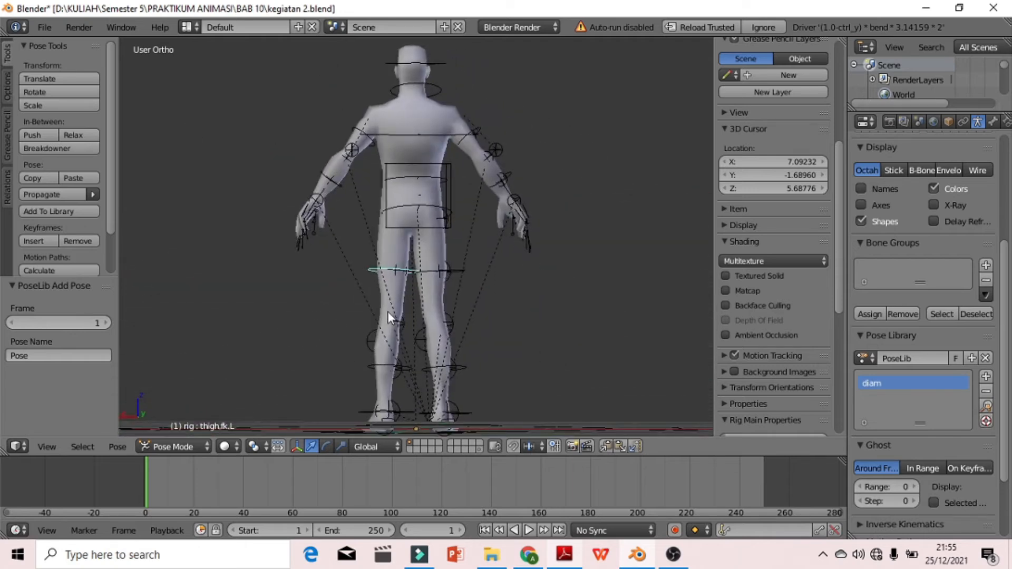
{"action": "left_click", "coordinate": [352, 128]}
{"action": "left_click_drag", "start_coordinate": [352, 126], "coordinate": [363, 131]}
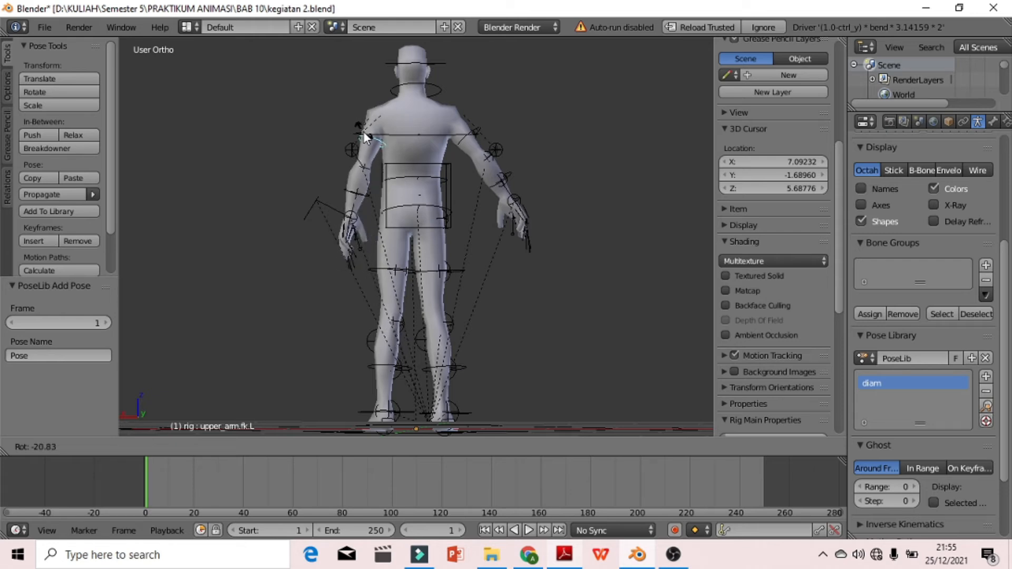
- Rotate the right upper arm FK control by about -28° while viewing the character from its right side
{"action": "middle_click_drag", "start_coordinate": [552, 239], "coordinate": [330, 133]}
{"action": "scroll", "coordinate": [363, 163], "scroll_direction": "up", "scroll_amount": 2}
{"action": "right_click", "coordinate": [308, 109]}
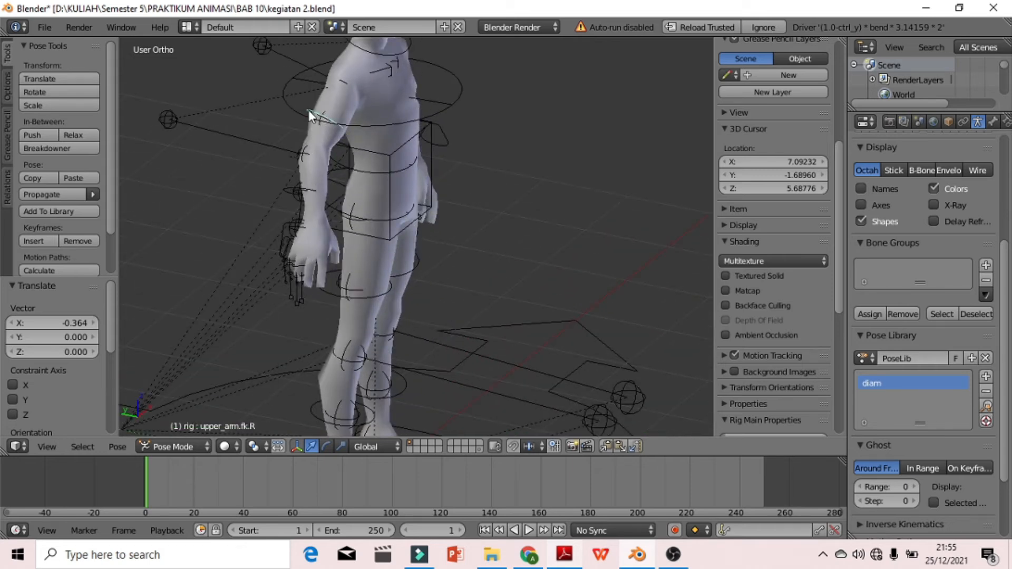
{"action": "key", "text": "r"}
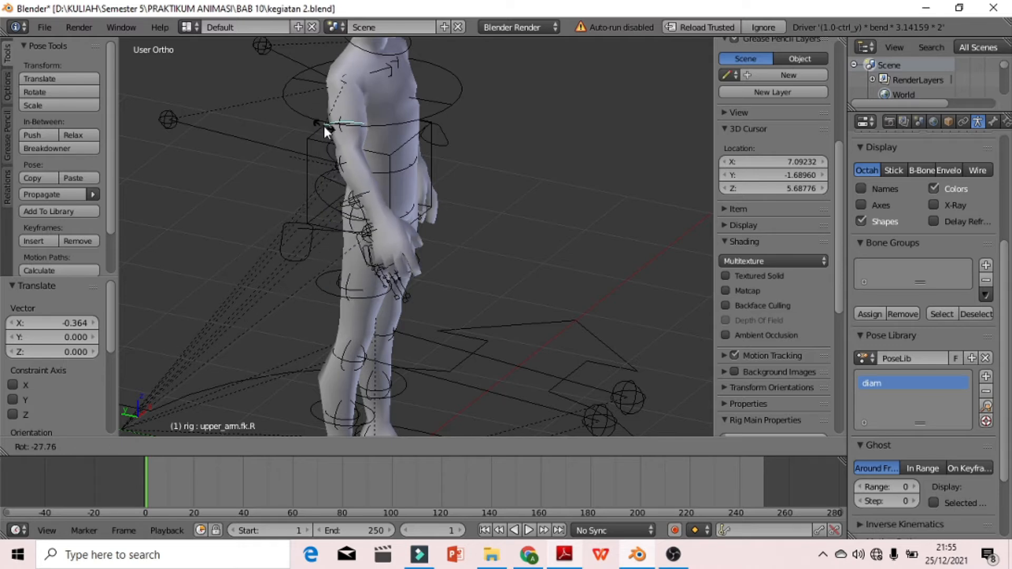
{"action": "left_click", "coordinate": [324, 126]}
- Rotate the right upper arm FK control a further 19° or so toward the body, viewed from behind
{"action": "middle_click_drag", "start_coordinate": [453, 236], "coordinate": [654, 201]}
{"action": "scroll", "coordinate": [555, 166], "scroll_direction": "up", "scroll_amount": 2}
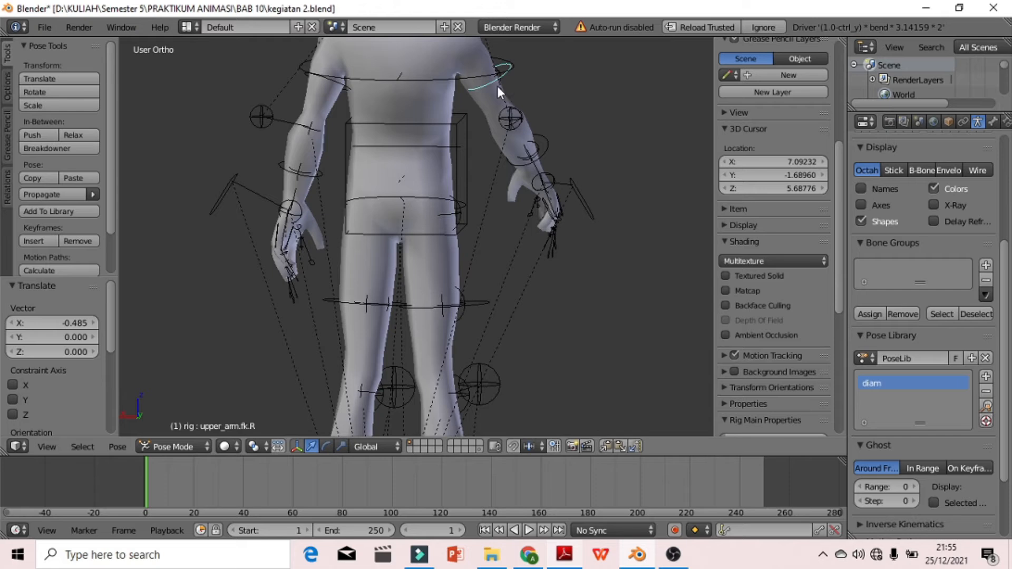
{"action": "middle_click_drag", "start_coordinate": [560, 113], "coordinate": [553, 158]}
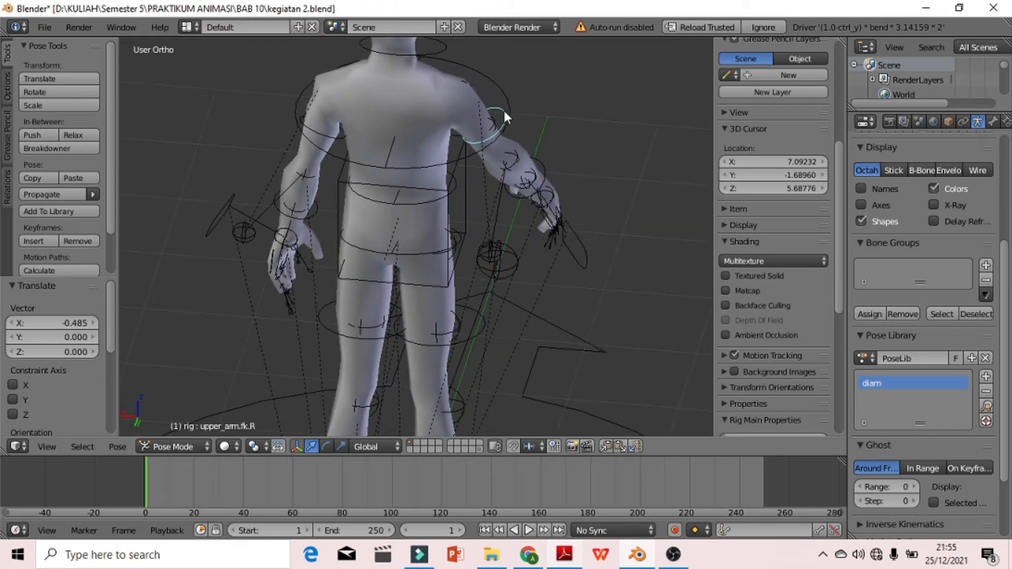
{"action": "key", "text": "r"}
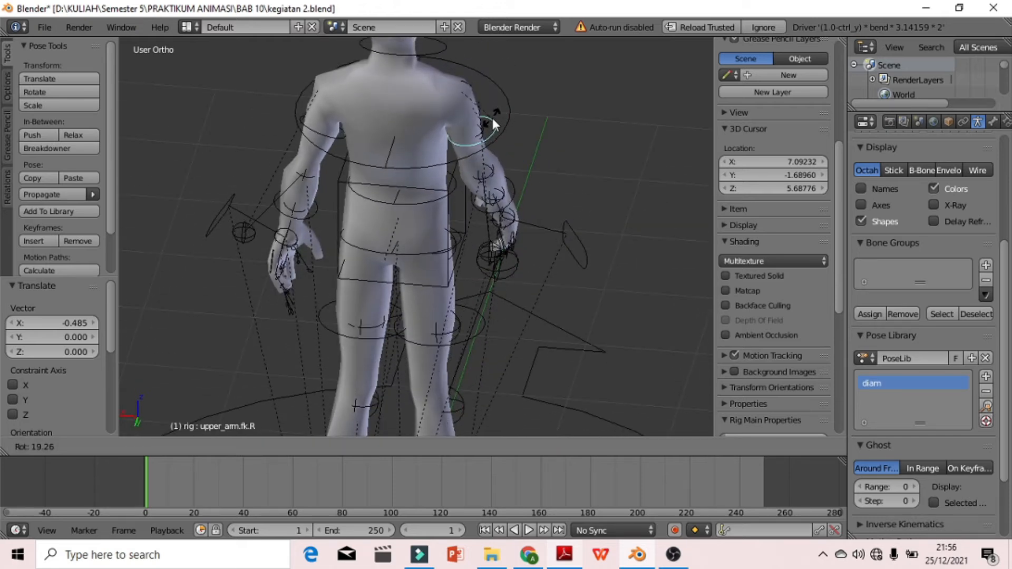
{"action": "left_click", "coordinate": [492, 118]}
- Select all bones of the rig and insert a LocRot keyframe for the standing pose at frame 1
{"action": "middle_click_drag", "start_coordinate": [576, 188], "coordinate": [407, 198]}
{"action": "middle_click_drag", "start_coordinate": [519, 197], "coordinate": [542, 157]}
{"action": "scroll", "coordinate": [506, 195], "scroll_direction": "down", "scroll_amount": 4}
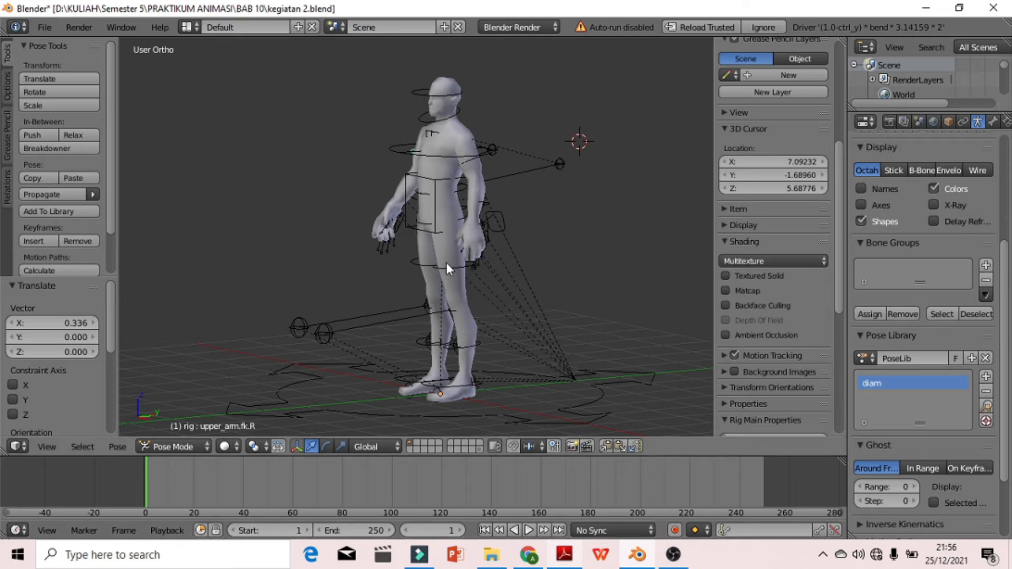
{"action": "key", "text": "a"}
{"action": "key", "text": "a"}
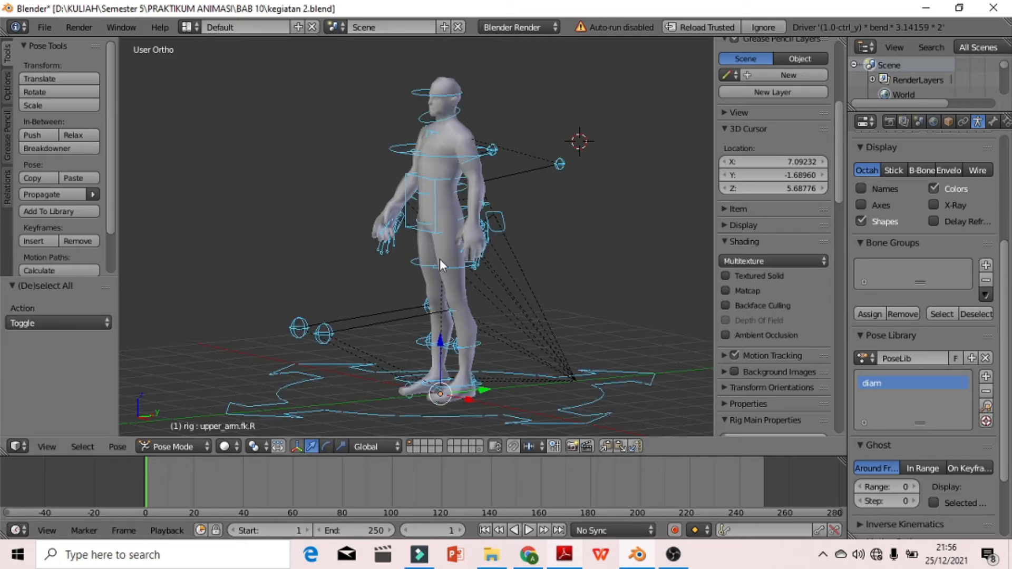
{"action": "key", "text": "i"}
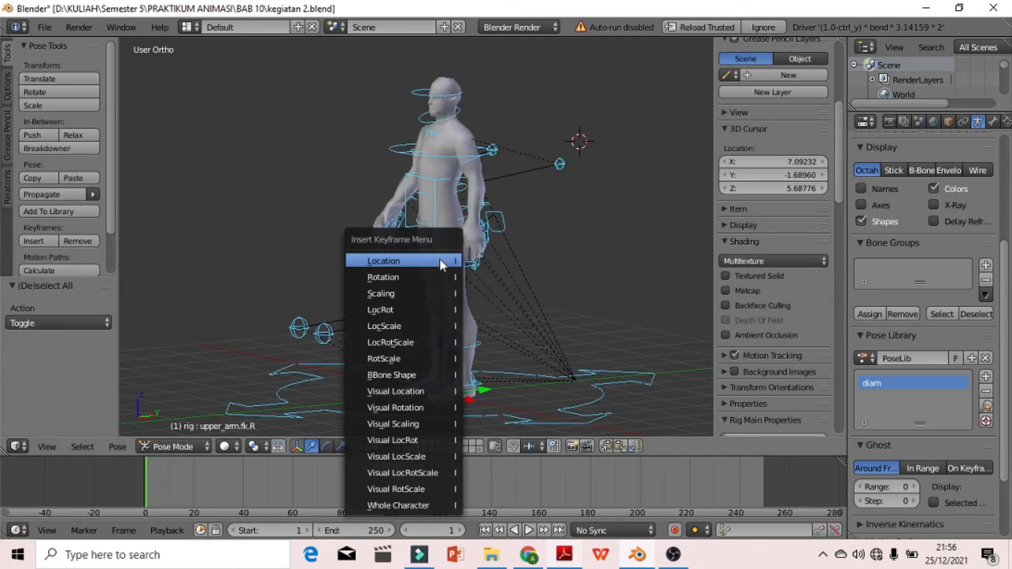
{"action": "left_click", "coordinate": [390, 311]}
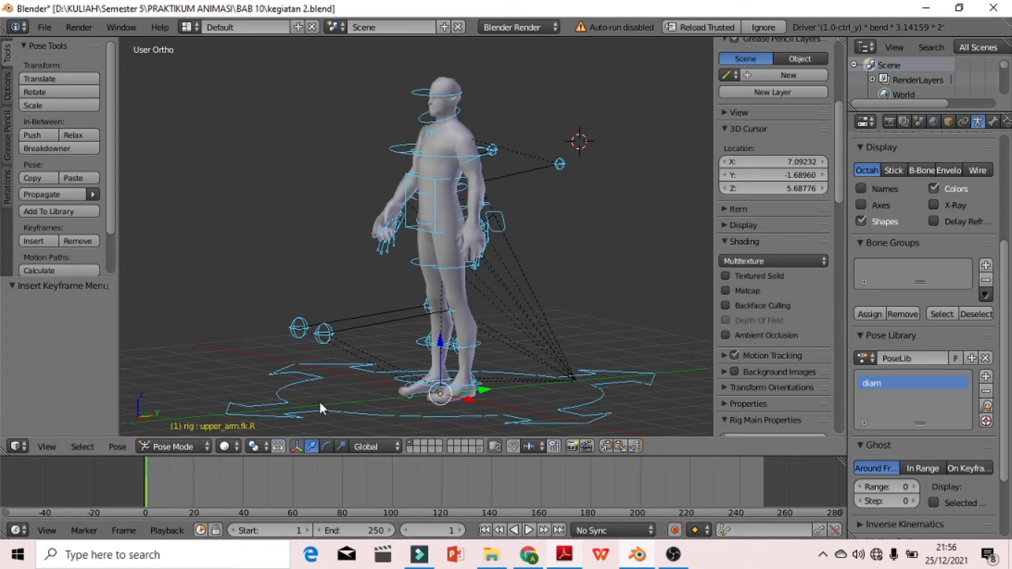
- Move to frame 10 and add a new pose named "jalan 1" to the pose library
{"action": "middle_click_drag", "start_coordinate": [588, 232], "coordinate": [493, 252]}
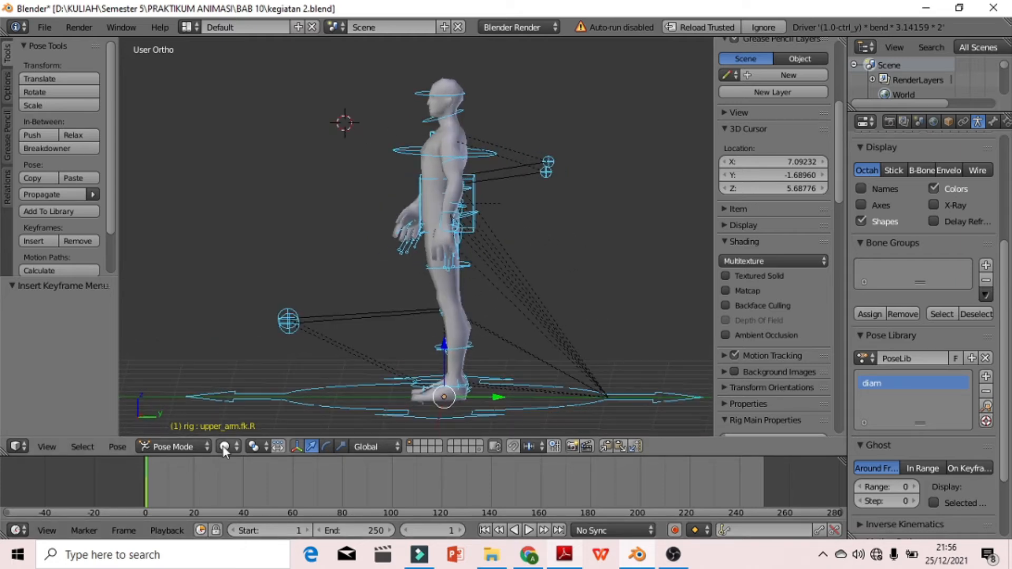
{"action": "left_click", "coordinate": [169, 485]}
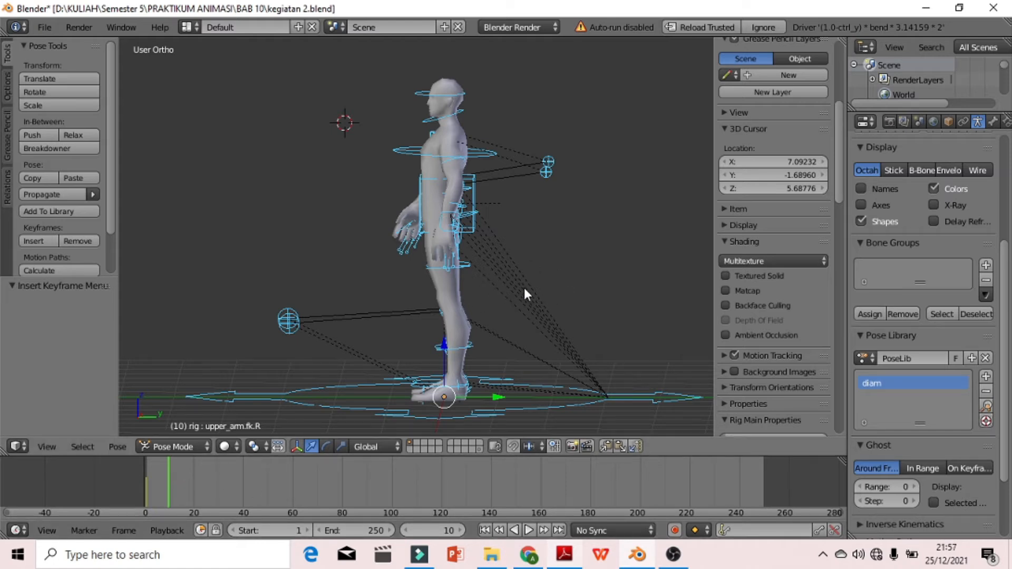
{"action": "left_click", "coordinate": [984, 380]}
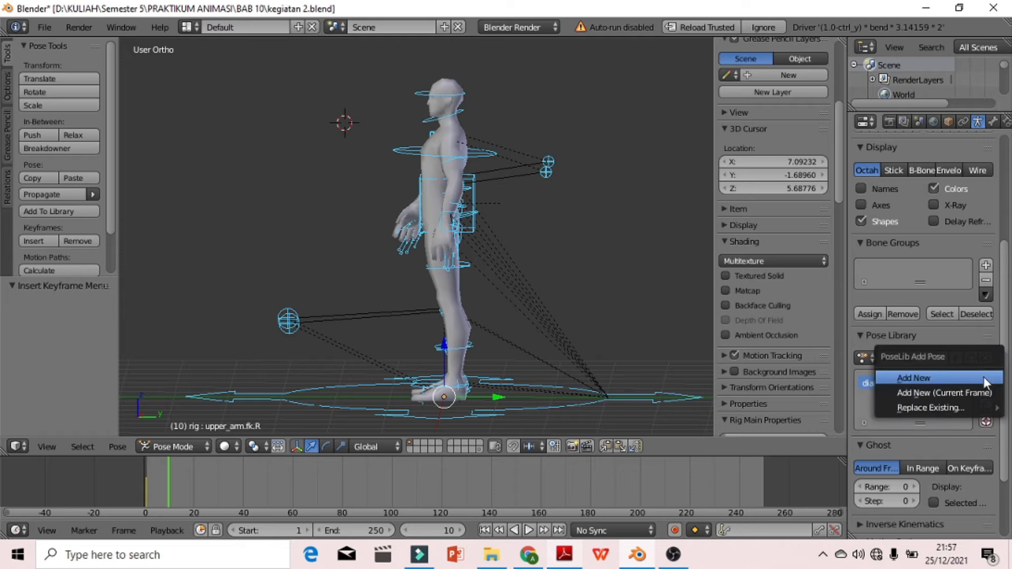
{"action": "left_click", "coordinate": [947, 378]}
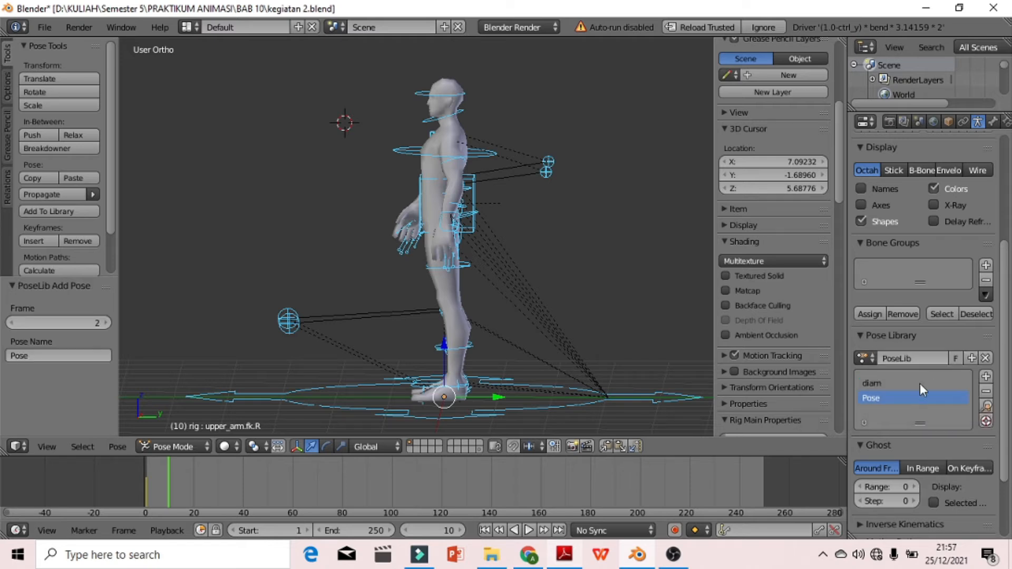
{"action": "double_click", "coordinate": [875, 399]}
{"action": "type", "text": "jalan 1"}
{"action": "left_click", "coordinate": [580, 278]}
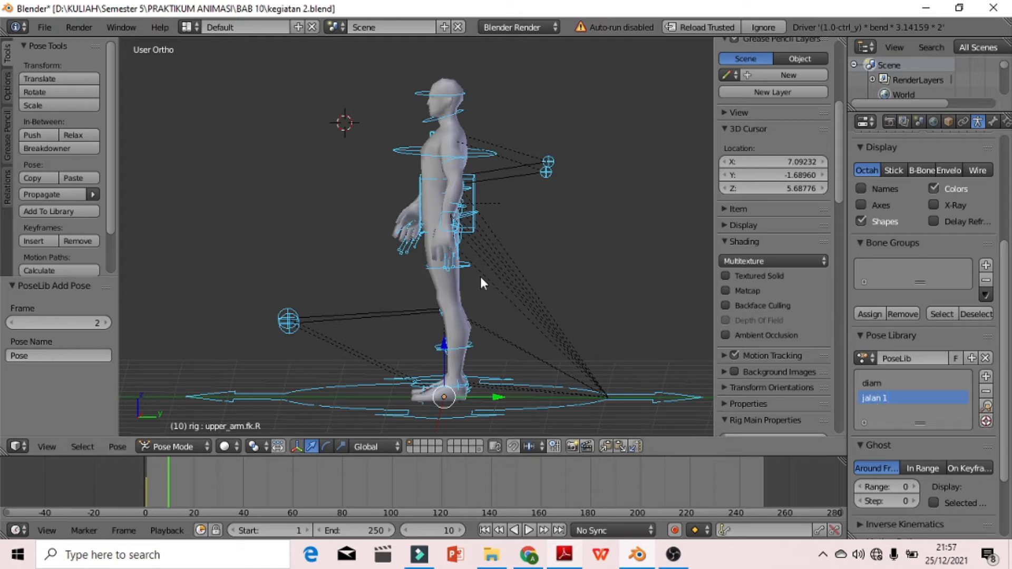
- Select the left thigh FK control and rotate it about 18° to swing the leg forward
{"action": "middle_click_drag", "start_coordinate": [611, 245], "coordinate": [530, 275]}
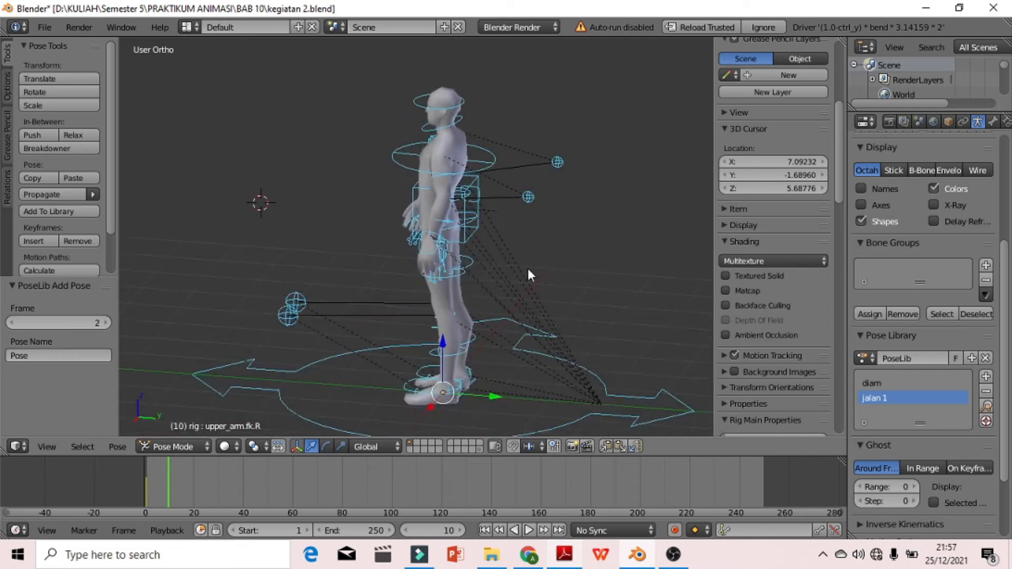
{"action": "right_click", "coordinate": [456, 277]}
{"action": "middle_click_drag", "start_coordinate": [456, 278], "coordinate": [548, 260]}
{"action": "scroll", "coordinate": [489, 273], "scroll_direction": "up", "scroll_amount": 4}
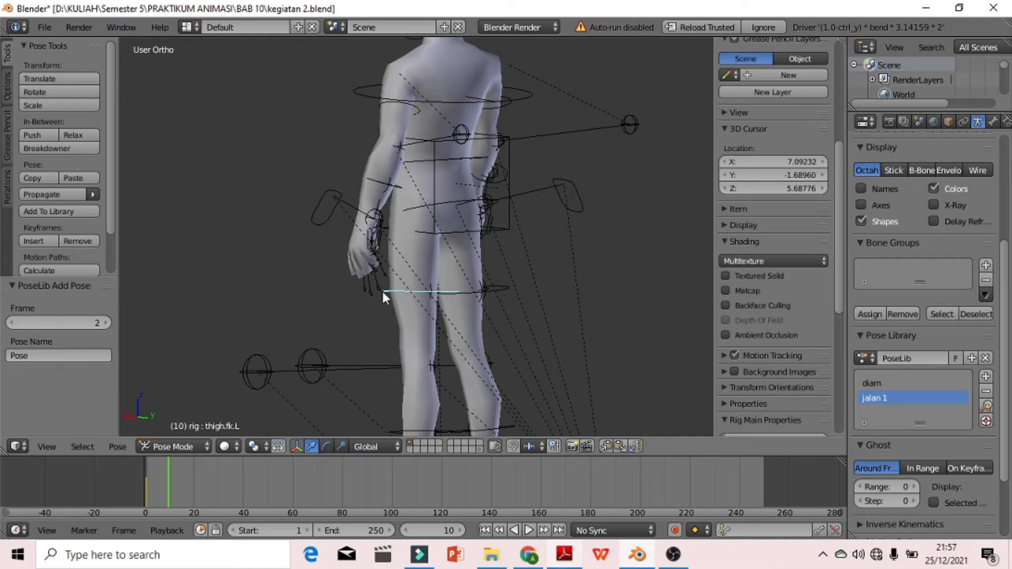
{"action": "key", "text": "r"}
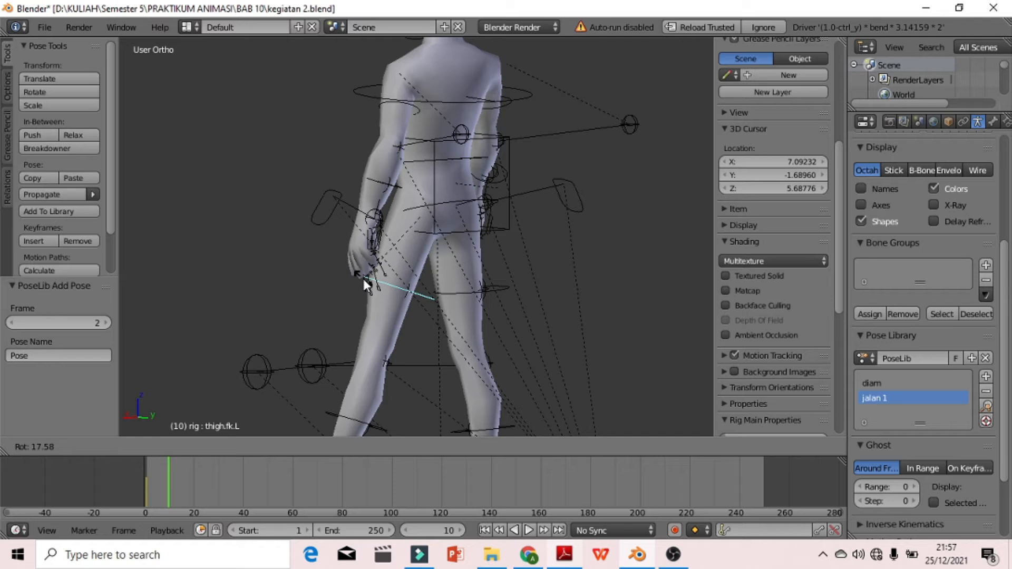
{"action": "left_click", "coordinate": [363, 279]}
- Rotate the left thigh FK control about 14° inward from behind to straighten the leg's sideways angle
{"action": "middle_click_drag", "start_coordinate": [552, 302], "coordinate": [337, 290]}
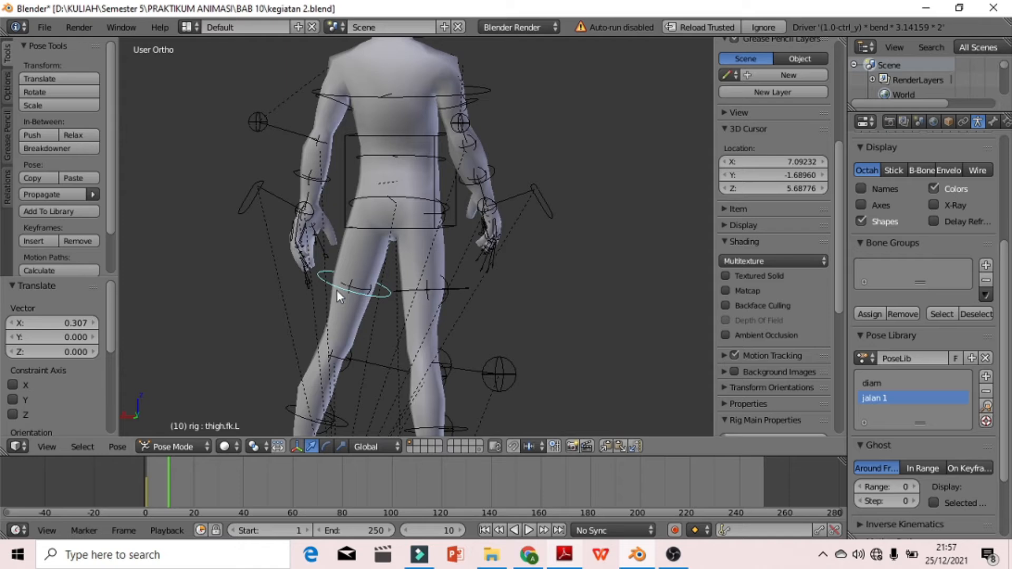
{"action": "middle_click_drag", "start_coordinate": [386, 319], "coordinate": [317, 295]}
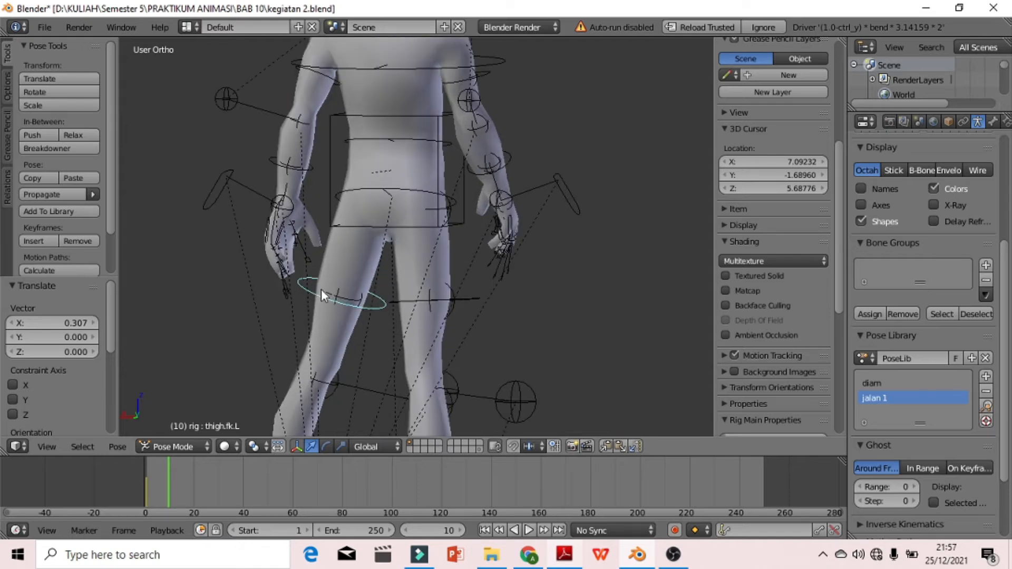
{"action": "key", "text": "r"}
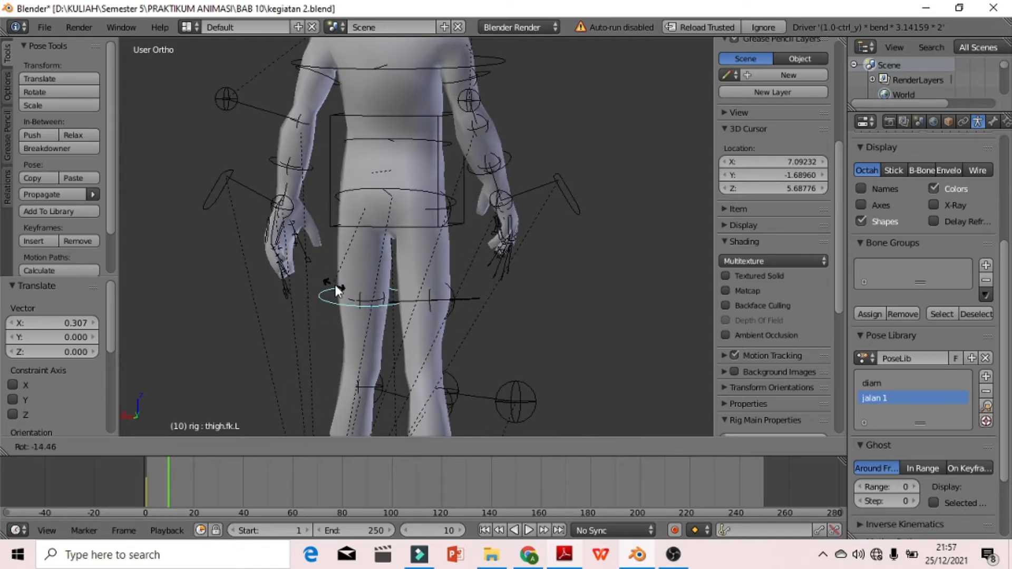
{"action": "left_click", "coordinate": [336, 286]}
{"action": "middle_click_drag", "start_coordinate": [336, 286], "coordinate": [399, 301]}
{"action": "right_click_drag", "start_coordinate": [439, 294], "coordinate": [476, 317]}
{"action": "key", "text": "y"}
{"action": "left_click", "coordinate": [476, 316]}
{"action": "key", "text": "ctrl+z"}
{"action": "middle_click_drag", "start_coordinate": [586, 328], "coordinate": [563, 322]}
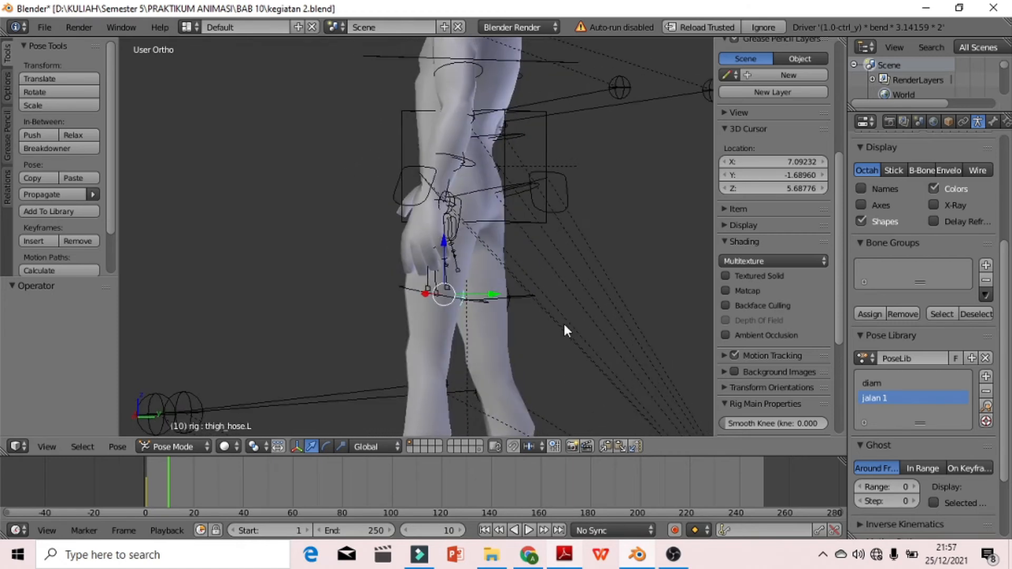
- Reselect the left thigh FK control and rotate it further forward into a walking stride, viewed from the side
{"action": "middle_click_drag", "start_coordinate": [543, 357], "coordinate": [360, 308]}
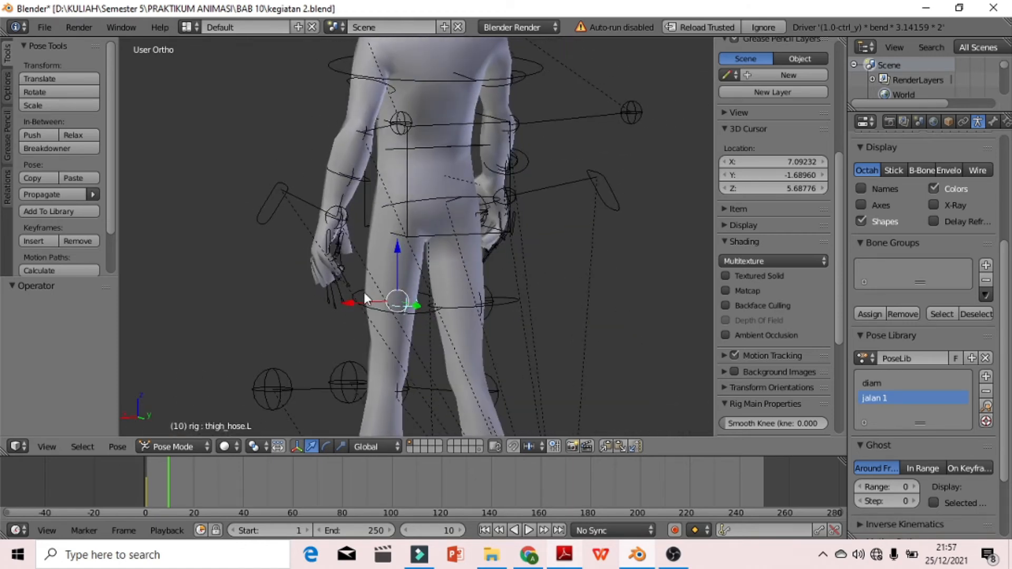
{"action": "right_click", "coordinate": [358, 295]}
{"action": "middle_click_drag", "start_coordinate": [420, 335], "coordinate": [398, 322]}
{"action": "key", "text": "r"}
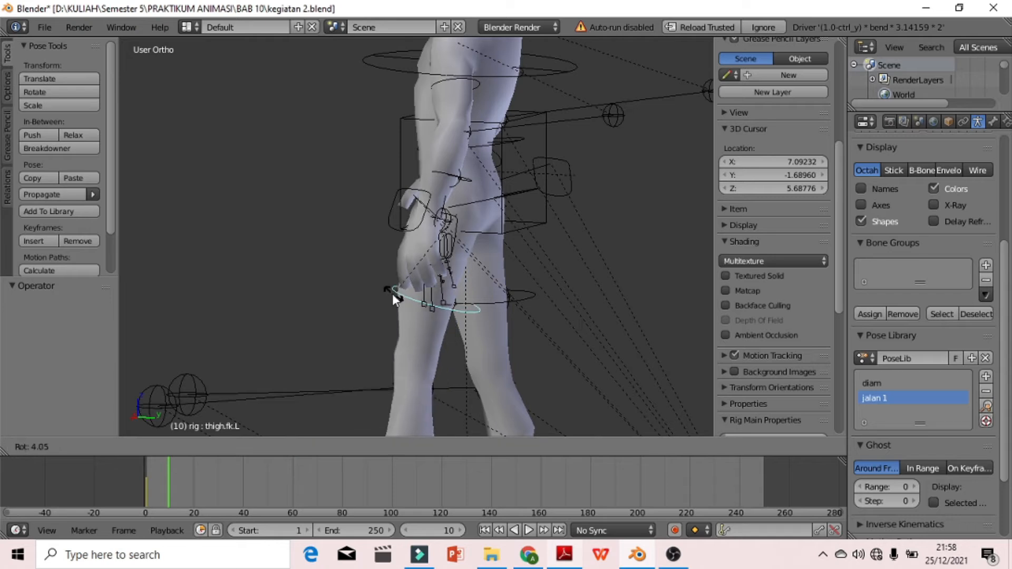
{"action": "right_click", "coordinate": [381, 289]}
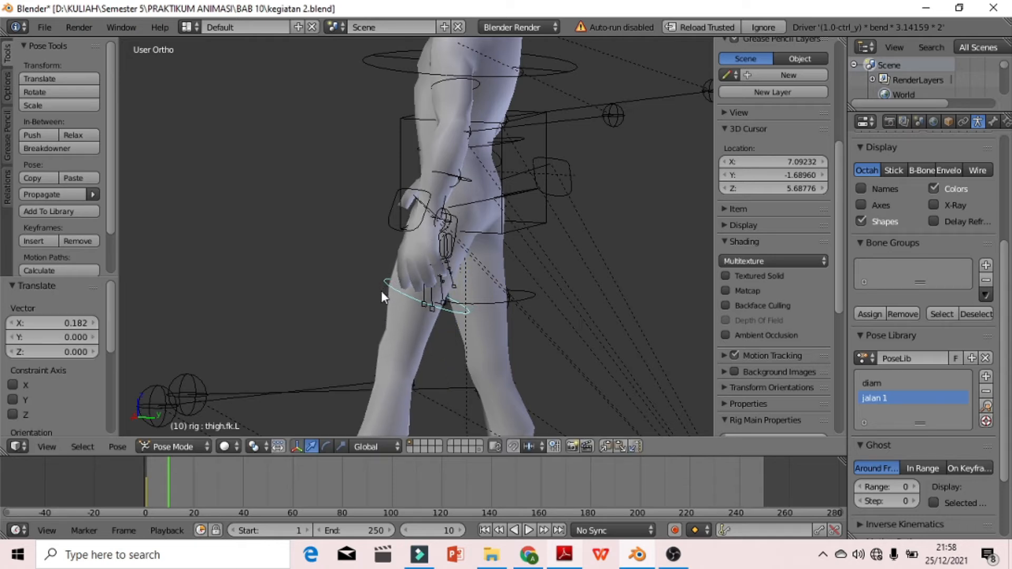
- Rotate the left upper arm FK control about 21° so the arm swings behind the body
{"action": "middle_click_drag", "start_coordinate": [546, 295], "coordinate": [453, 301]}
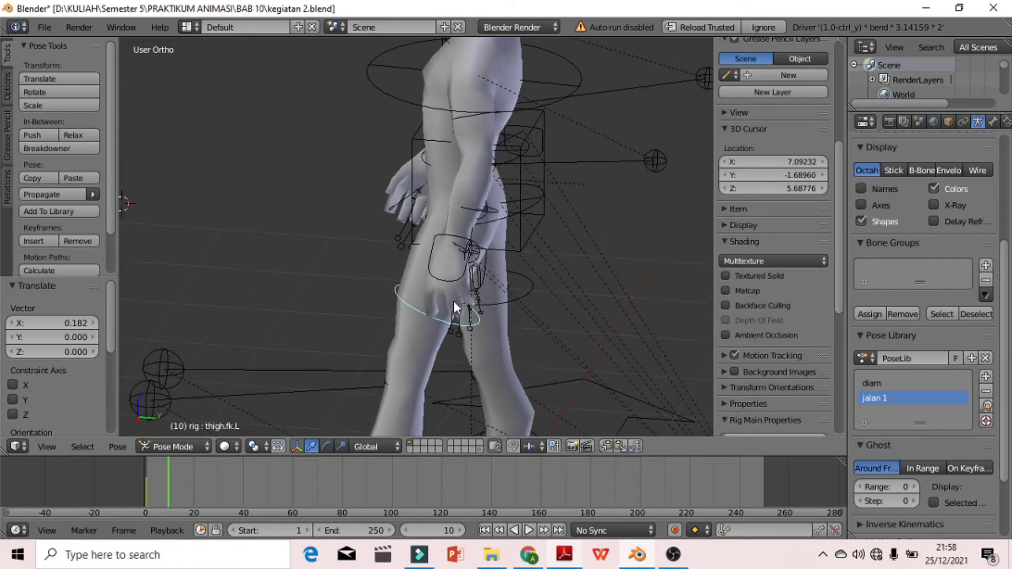
{"action": "right_click", "coordinate": [458, 120]}
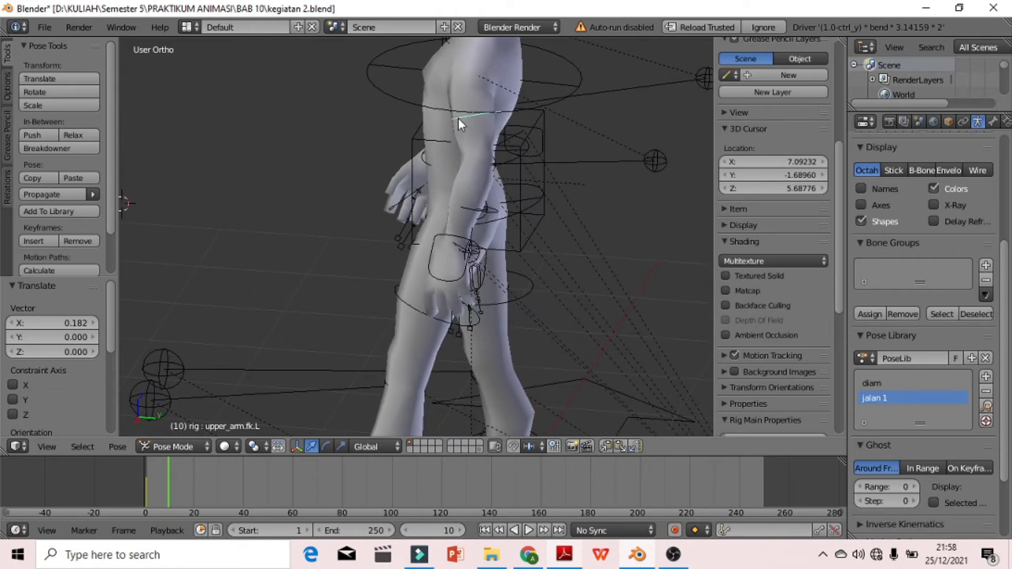
{"action": "key", "text": "r"}
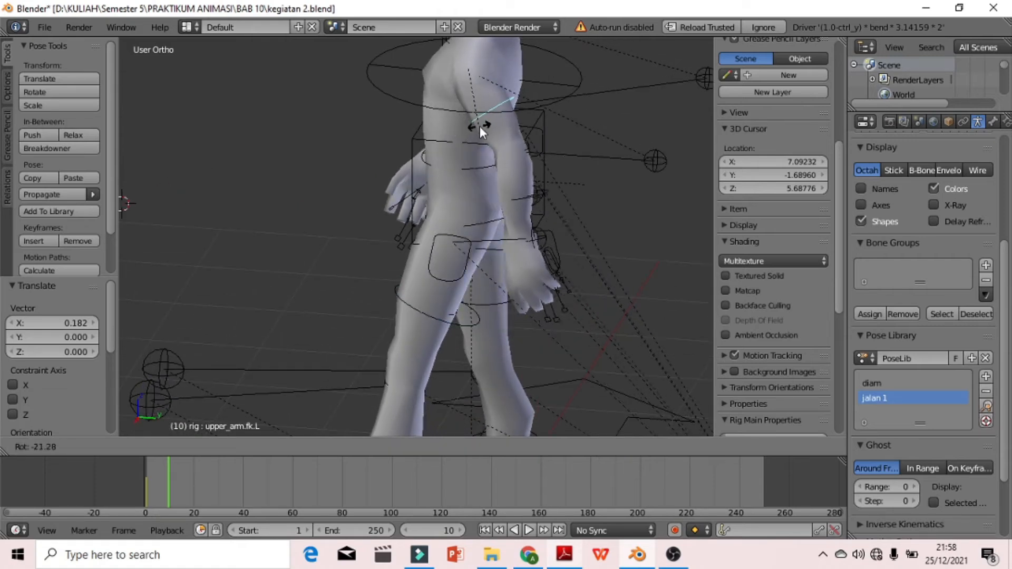
{"action": "left_click", "coordinate": [479, 126]}
{"action": "middle_click_drag", "start_coordinate": [595, 173], "coordinate": [549, 220]}
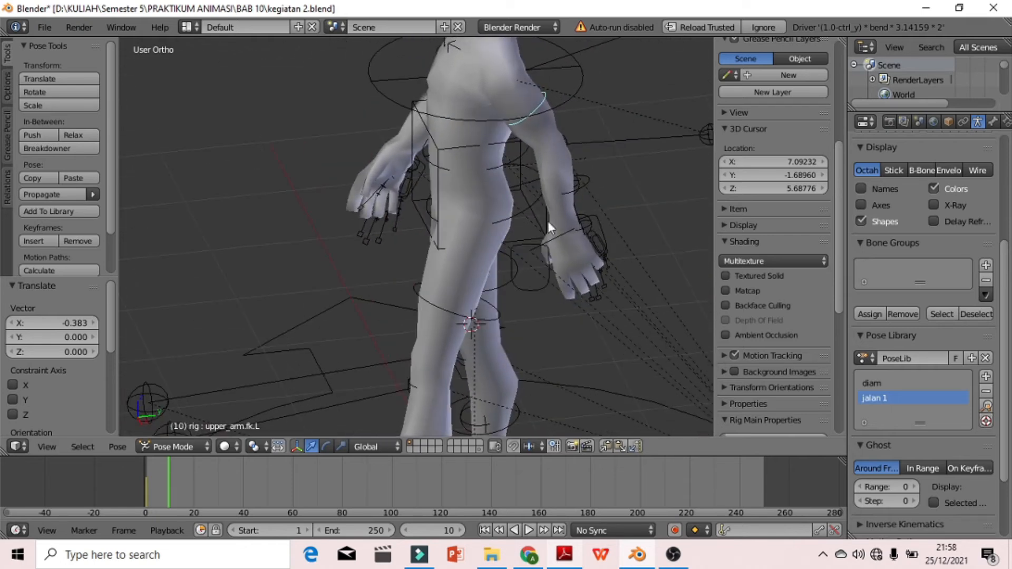
- Select all bones, move the rig about -0.356 along Y, and insert a LocRot keyframe at frame 10
{"action": "scroll", "coordinate": [548, 220], "scroll_direction": "down", "scroll_amount": 5}
{"action": "middle_click_drag", "start_coordinate": [540, 287], "coordinate": [521, 246]}
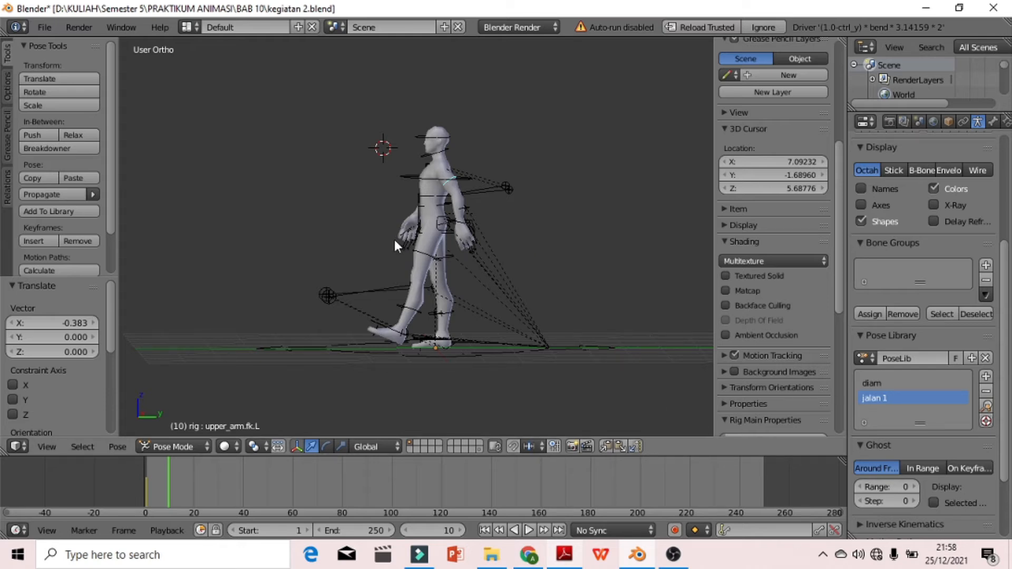
{"action": "key", "text": "a"}
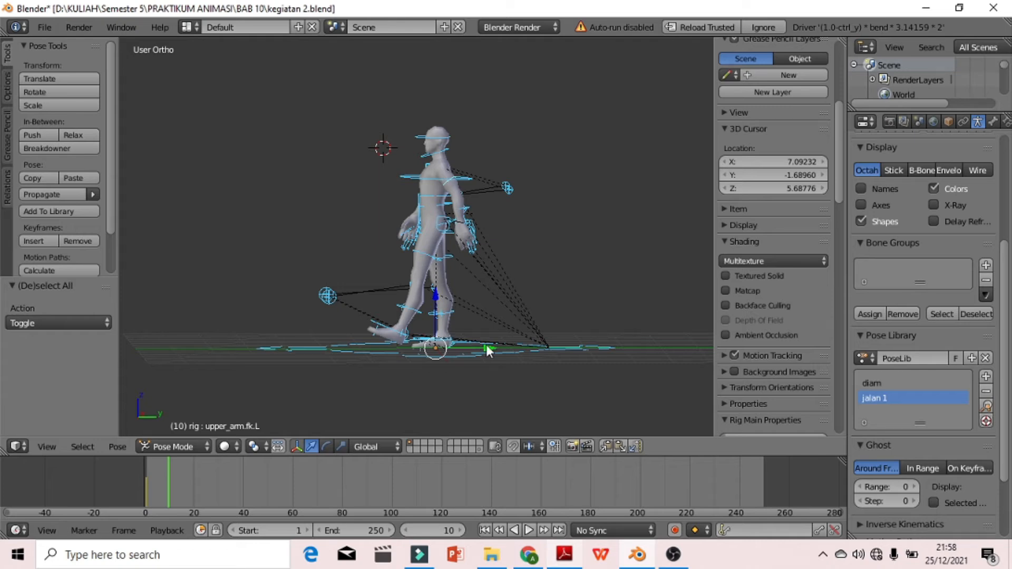
{"action": "left_click_drag", "start_coordinate": [488, 346], "coordinate": [475, 347]}
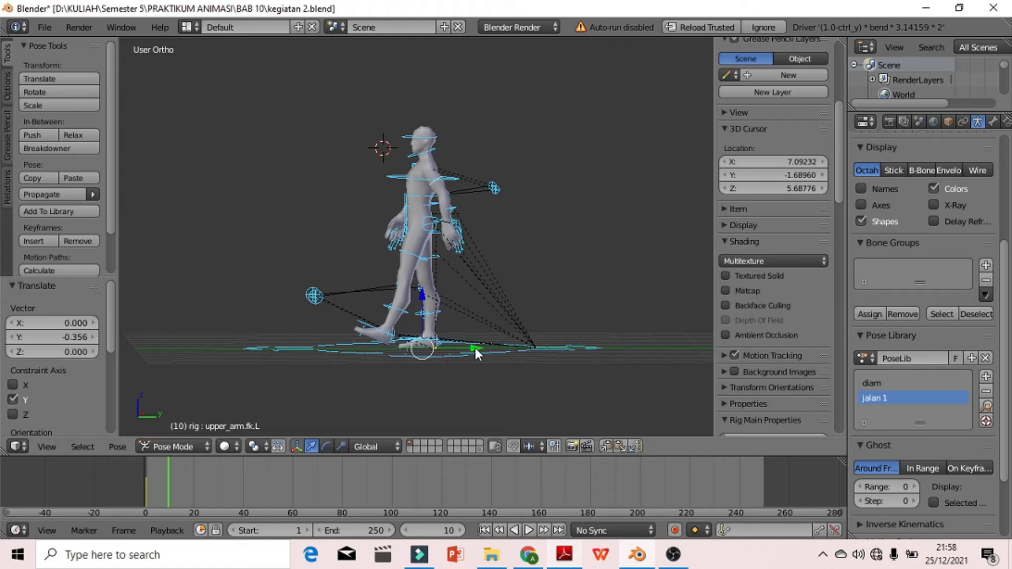
{"action": "key", "text": "i"}
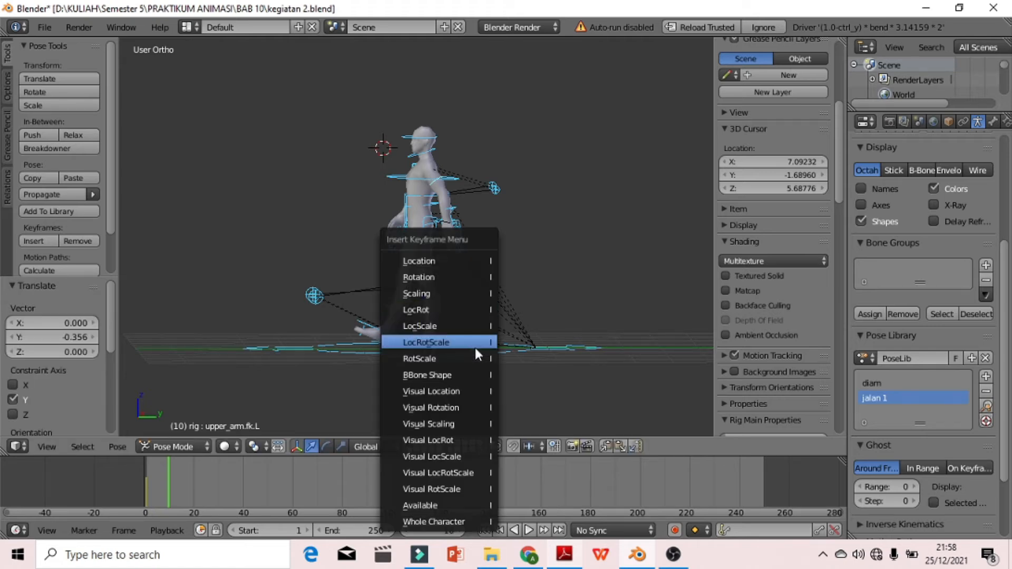
{"action": "left_click", "coordinate": [430, 312]}
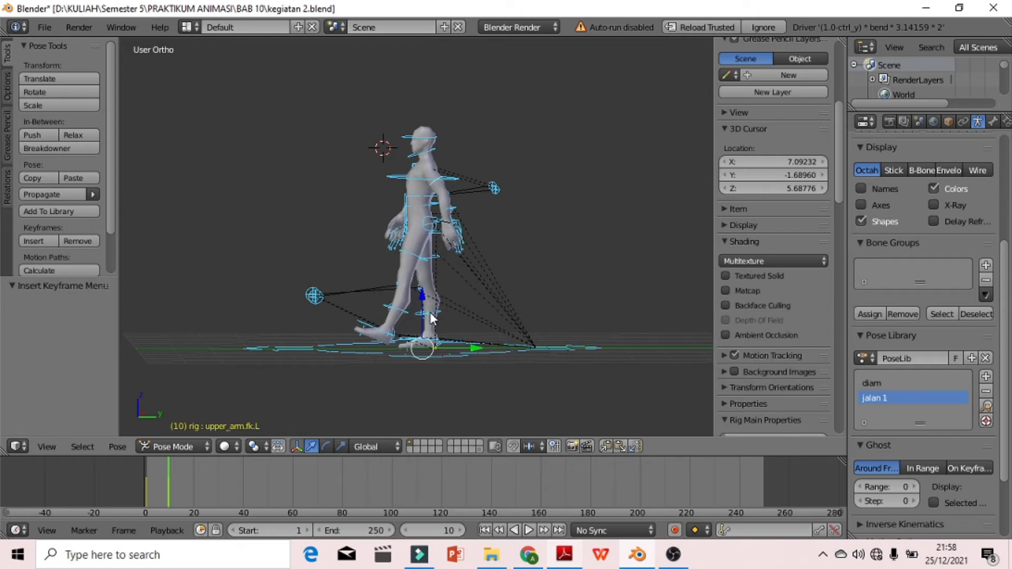
- Play the animation from the first frame and scrub to frame 10 to check the standing-to-stride transition
{"action": "left_click", "coordinate": [144, 479]}
{"action": "key", "text": "alt+a"}
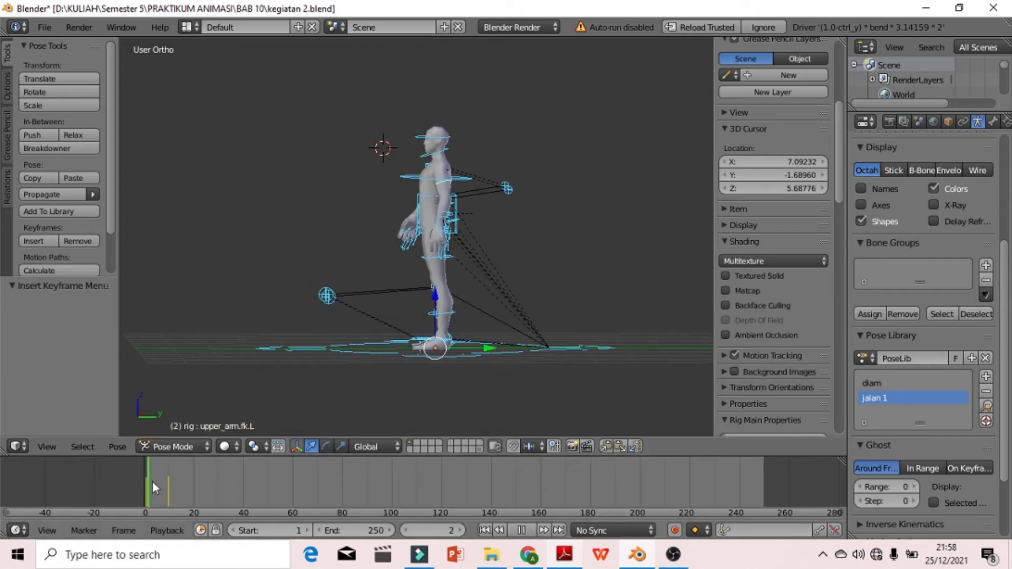
{"action": "mouse_move", "coordinate": [167, 481]}
{"action": "left_mouse_down"}
{"action": "mouse_move", "coordinate": [139, 473]}
{"action": "mouse_move", "coordinate": [169, 476]}
{"action": "left_mouse_up"}
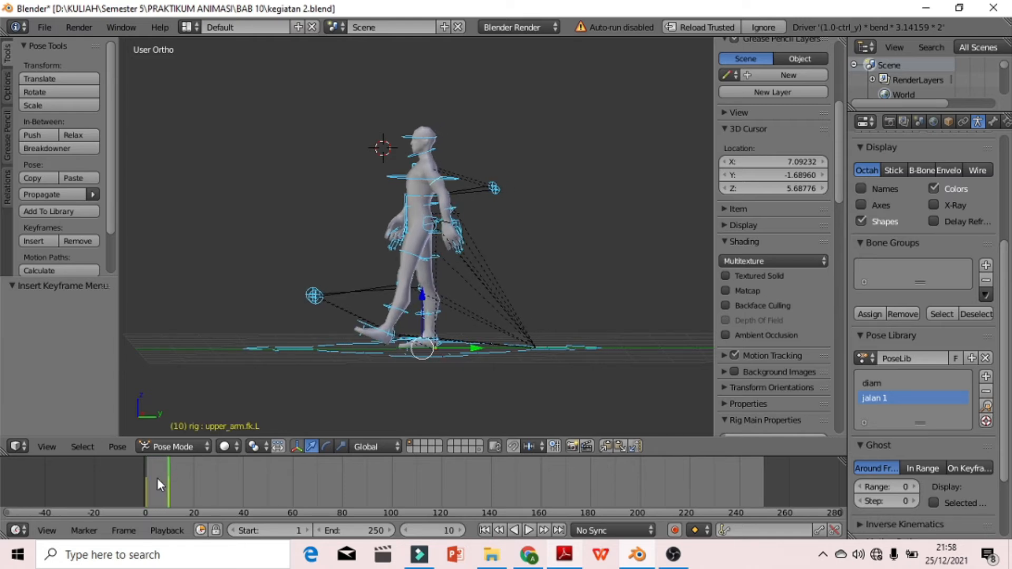
- Go to frame 20, add the current pose to the pose library as a new entry, and name it jalan 2
{"action": "left_click", "coordinate": [194, 485]}
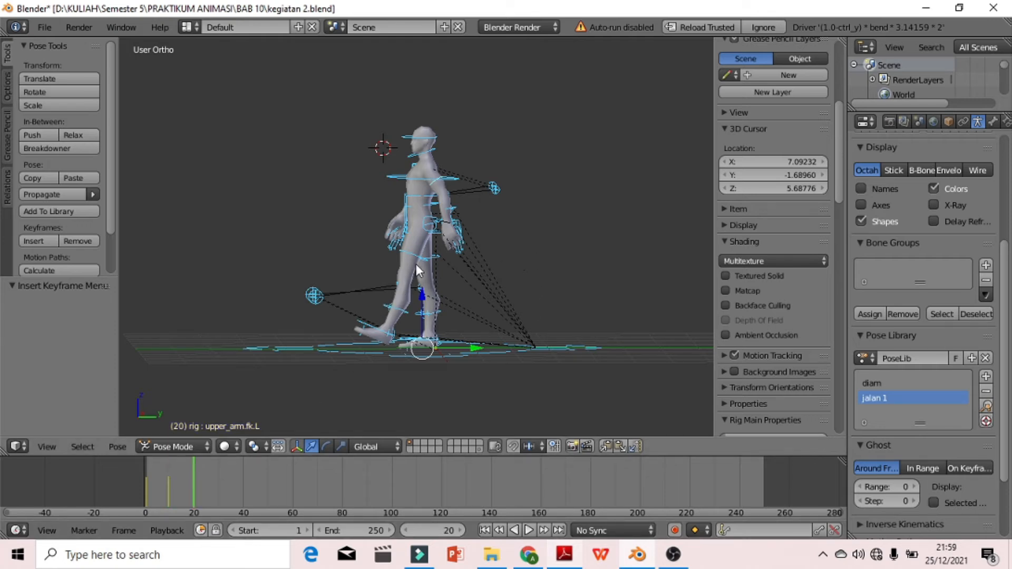
{"action": "middle_click_drag", "start_coordinate": [551, 253], "coordinate": [687, 253]}
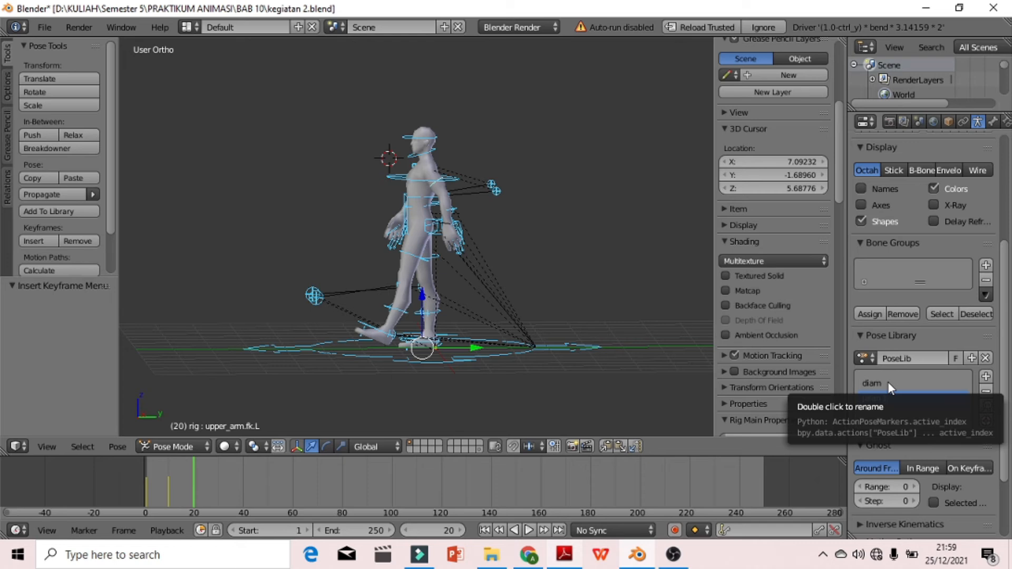
{"action": "left_click", "coordinate": [985, 377]}
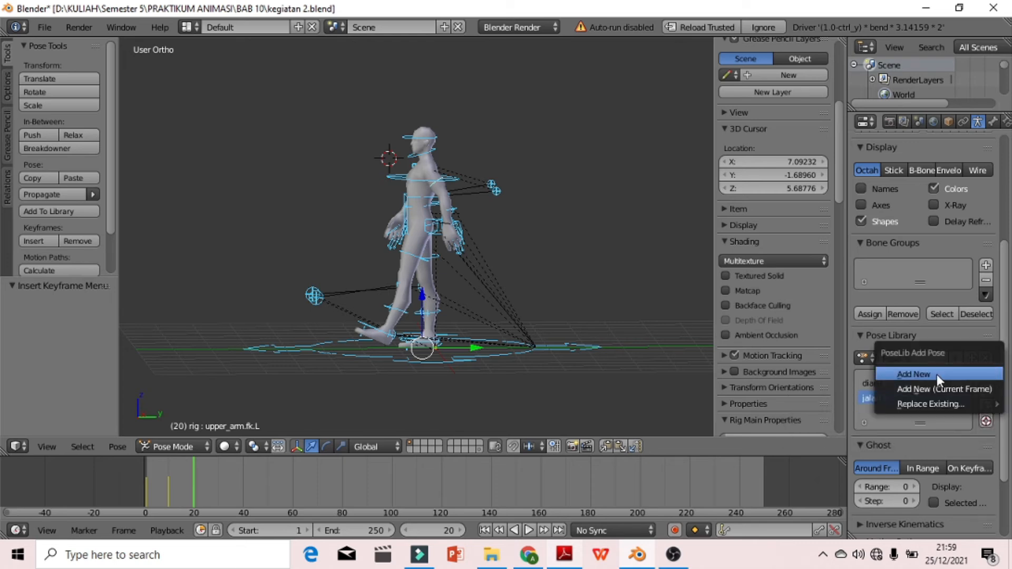
{"action": "left_click", "coordinate": [937, 374]}
{"action": "double_click", "coordinate": [871, 413]}
{"action": "type", "text": "jalan 2"}
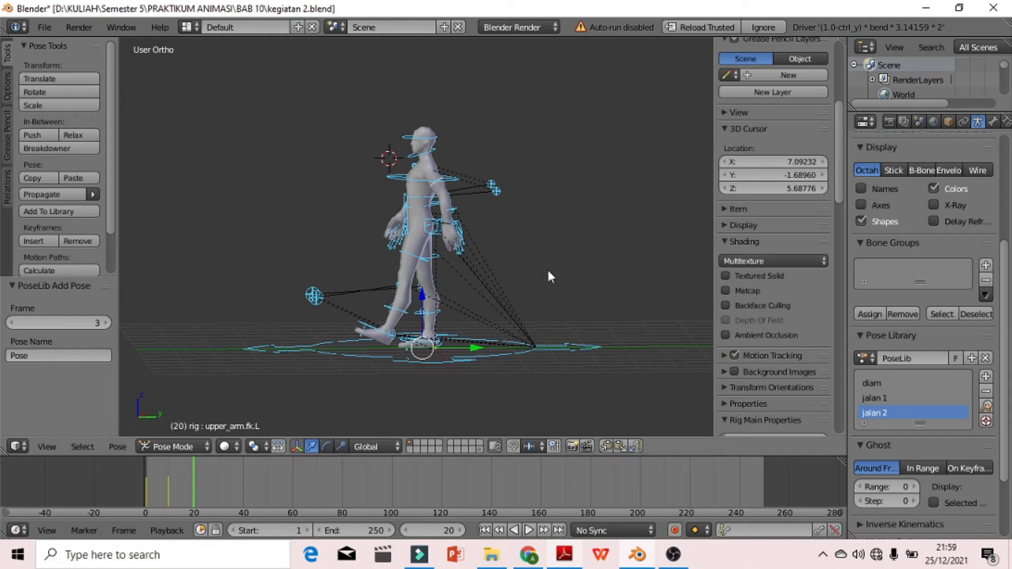
- Select the right thigh FK control and rotate it so the right leg swings forward, viewed from the character's right side
{"action": "middle_click_drag", "start_coordinate": [415, 323], "coordinate": [357, 258]}
{"action": "middle_click_drag", "start_coordinate": [582, 210], "coordinate": [410, 274]}
{"action": "scroll", "coordinate": [515, 219], "scroll_direction": "up", "scroll_amount": 3}
{"action": "right_click", "coordinate": [413, 265]}
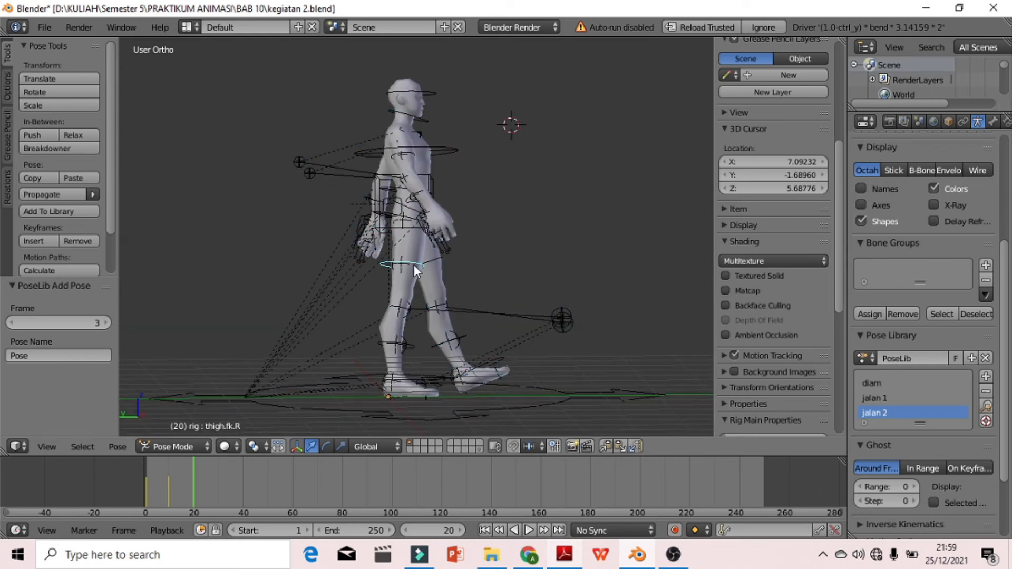
{"action": "scroll", "coordinate": [500, 261], "scroll_direction": "up", "scroll_amount": 5}
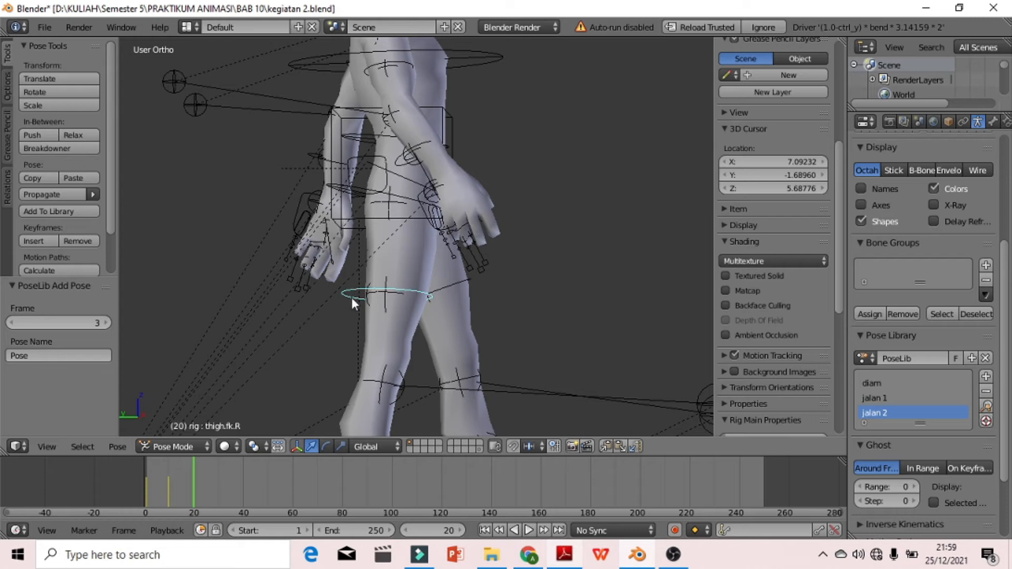
{"action": "scroll", "coordinate": [558, 311], "scroll_direction": "down", "scroll_amount": 2}
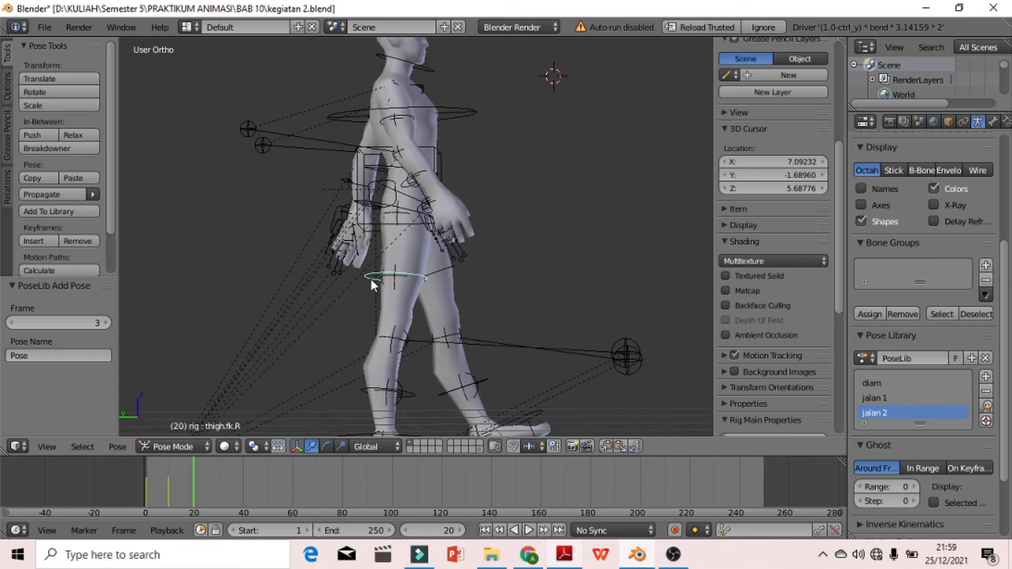
{"action": "key", "text": "r"}
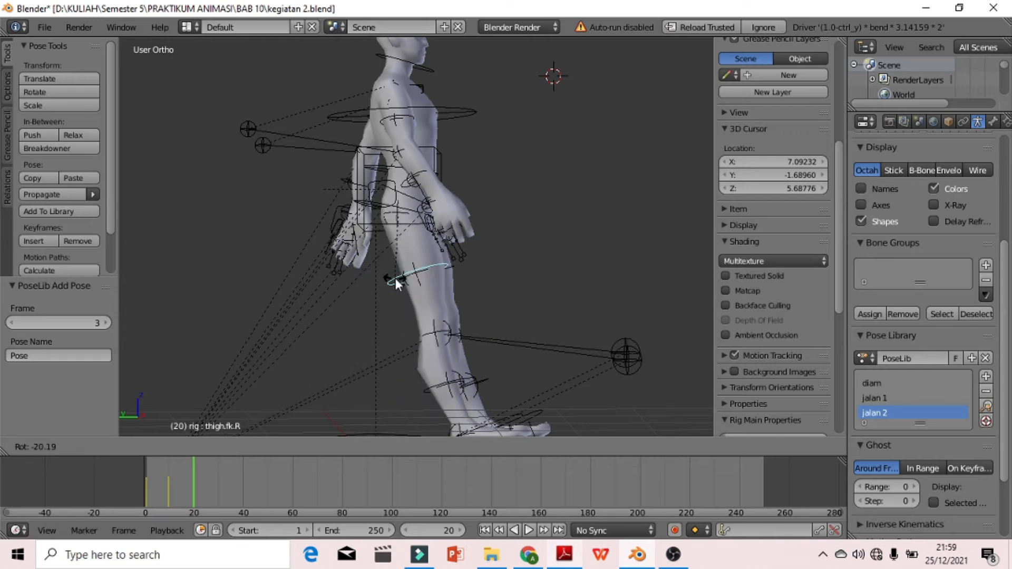
{"action": "key", "text": "Escape"}
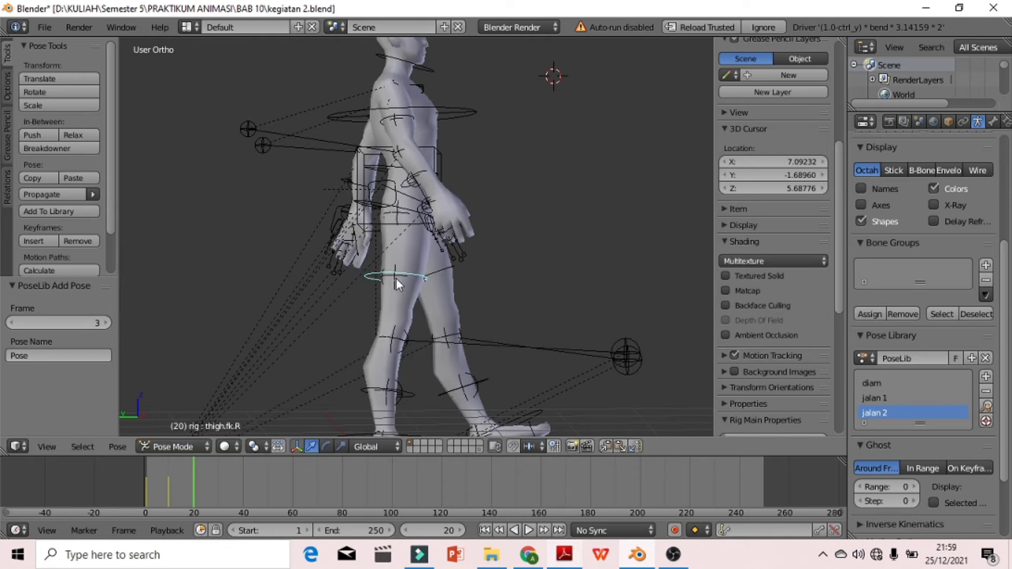
{"action": "key", "text": "g"}
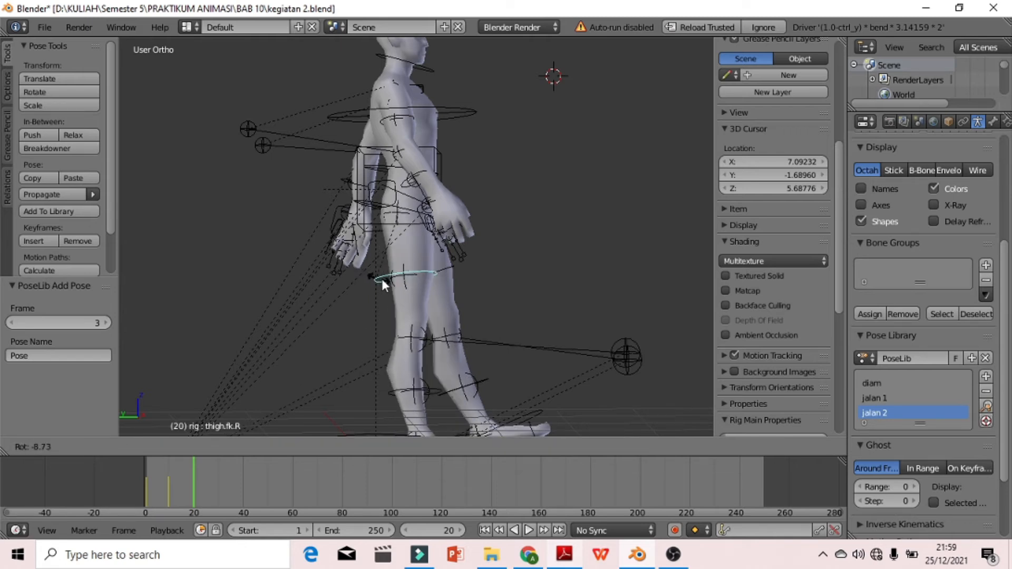
{"action": "left_click", "coordinate": [395, 281]}
- Select the left thigh FK control and rotate it about 28° so the left leg swings back behind the right one
{"action": "middle_click_drag", "start_coordinate": [510, 289], "coordinate": [411, 301]}
{"action": "right_click", "coordinate": [435, 288]}
{"action": "key", "text": "r"}
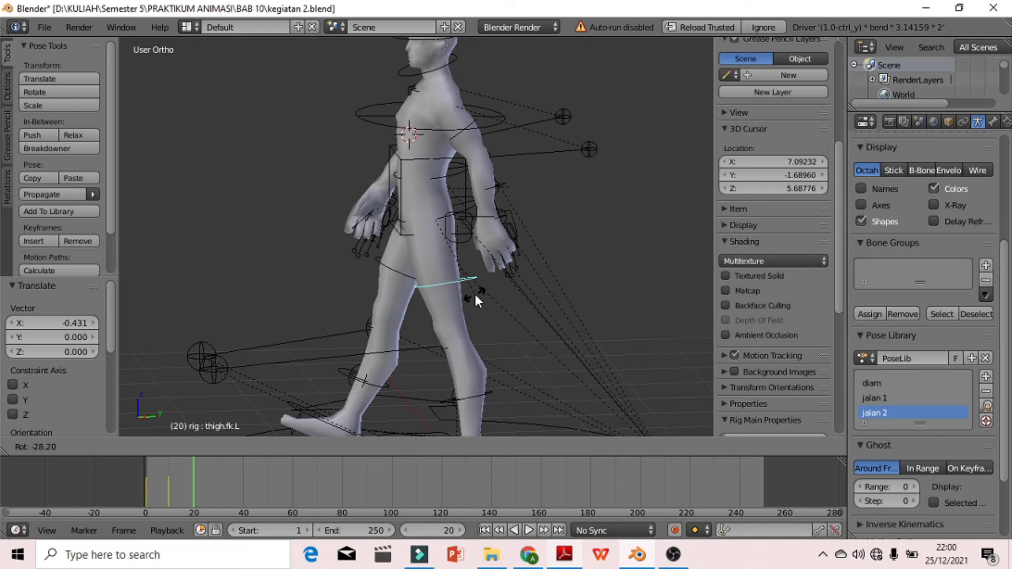
{"action": "left_click", "coordinate": [475, 295]}
- Try to move the left upper arm hose control about -0.106 along Z, and undo the move
{"action": "middle_click_drag", "start_coordinate": [517, 186], "coordinate": [449, 193]}
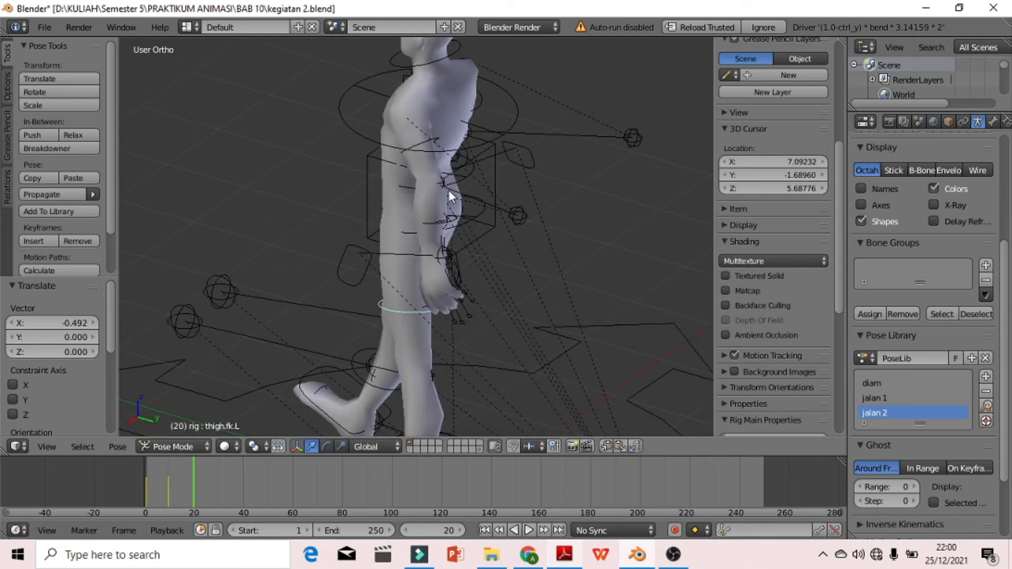
{"action": "right_click", "coordinate": [424, 141]}
{"action": "key", "text": "g"}
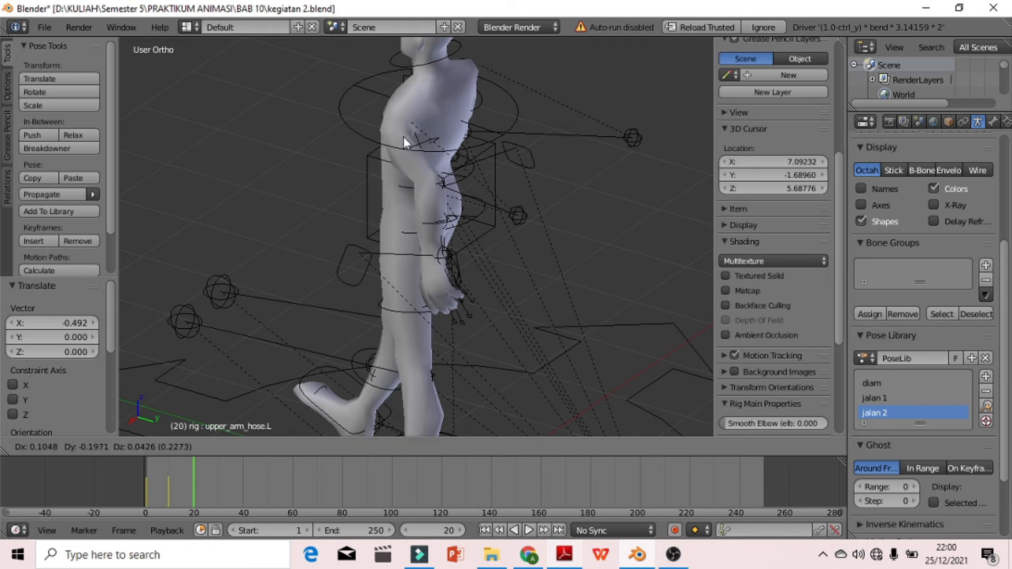
{"action": "key", "text": "z"}
{"action": "left_click", "coordinate": [495, 151]}
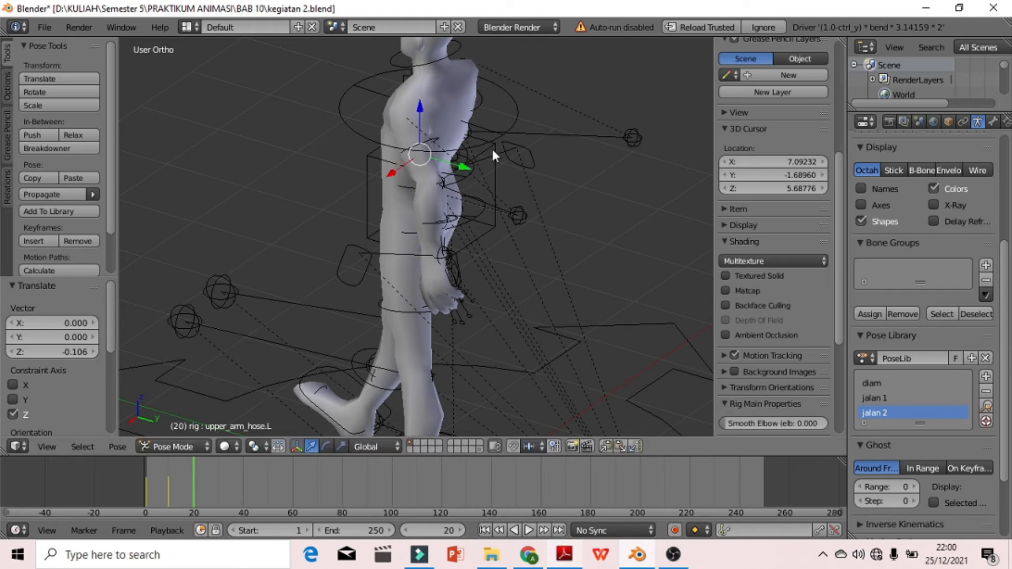
{"action": "key", "text": "ctrl+z"}
{"action": "mouse_move", "coordinate": [536, 224]}
{"action": "middle_mouse_down"}
{"action": "mouse_move", "coordinate": [447, 211]}
{"action": "mouse_move", "coordinate": [519, 212]}
{"action": "middle_mouse_up"}
{"action": "scroll", "coordinate": [464, 150], "scroll_direction": "up", "scroll_amount": 4}
{"action": "scroll", "coordinate": [514, 147], "scroll_direction": "down", "scroll_amount": 4}
{"action": "middle_click_drag", "start_coordinate": [532, 136], "coordinate": [427, 191]}
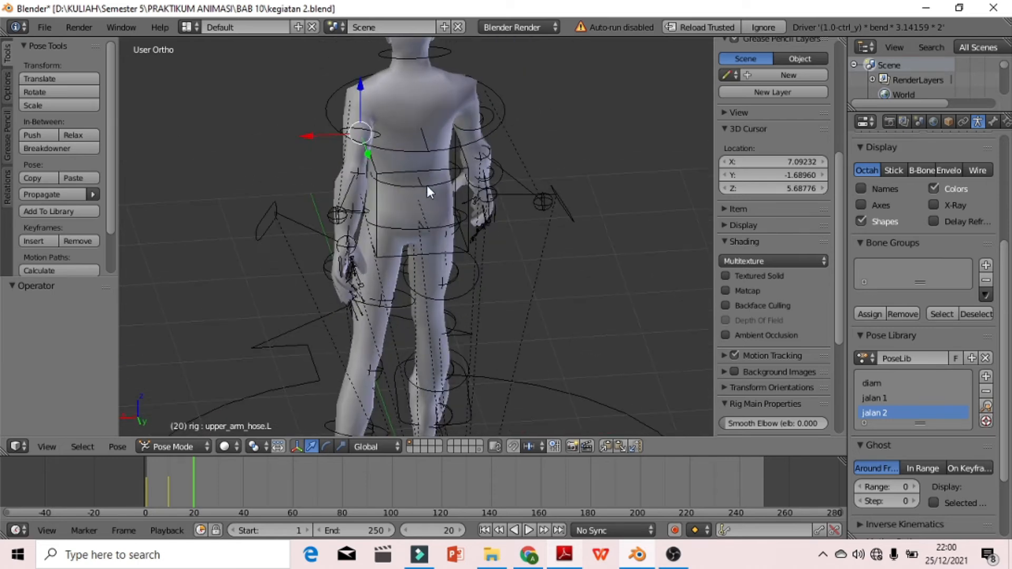
{"action": "right_click", "coordinate": [376, 135]}
{"action": "right_click", "coordinate": [376, 131]}
{"action": "key", "text": "g"}
{"action": "key", "text": "z"}
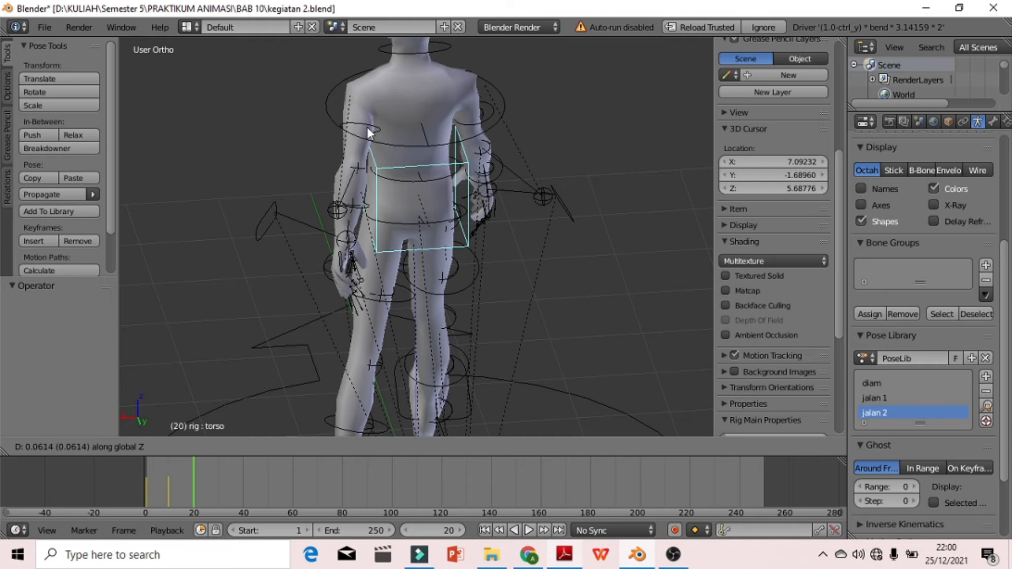
{"action": "left_click", "coordinate": [372, 130]}
- Select the left upper arm FK control and rotate it about 56° so the arm swings forward past the hip
{"action": "right_click", "coordinate": [371, 128]}
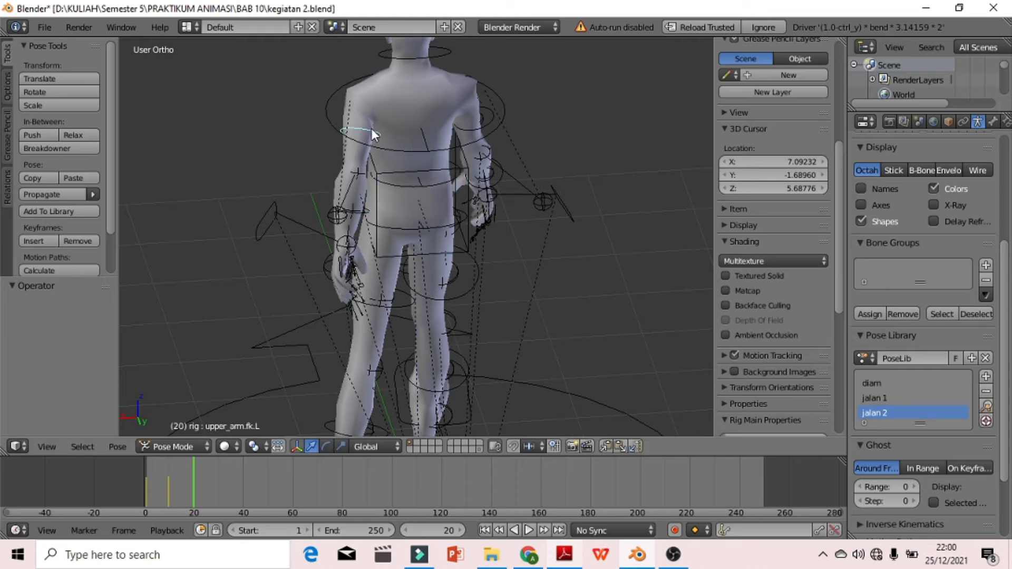
{"action": "right_click", "coordinate": [367, 131]}
{"action": "right_click", "coordinate": [376, 136]}
{"action": "middle_click_drag", "start_coordinate": [353, 157], "coordinate": [537, 197]}
{"action": "scroll", "coordinate": [387, 180], "scroll_direction": "up", "scroll_amount": 3}
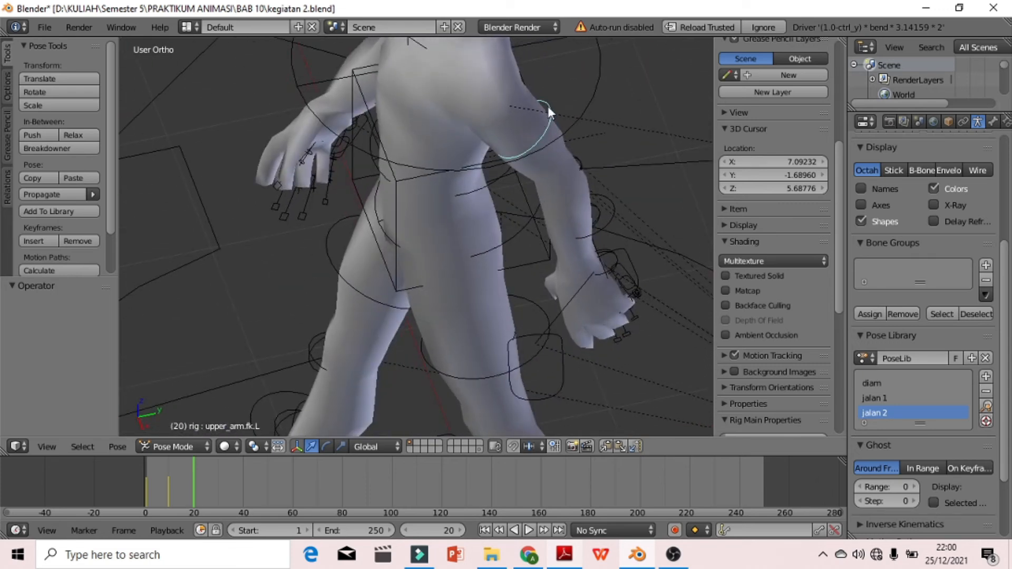
{"action": "key", "text": "r"}
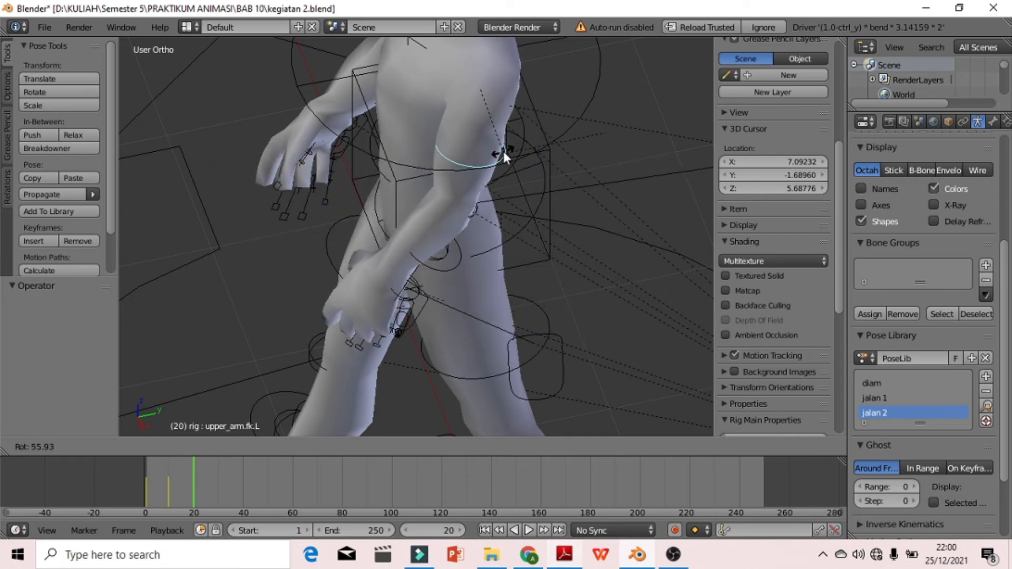
{"action": "right_click", "coordinate": [503, 156]}
- Rotate the left upper arm FK control further from a rear view so the arm lifts forward and away from the body
{"action": "middle_click_drag", "start_coordinate": [501, 158], "coordinate": [330, 145]}
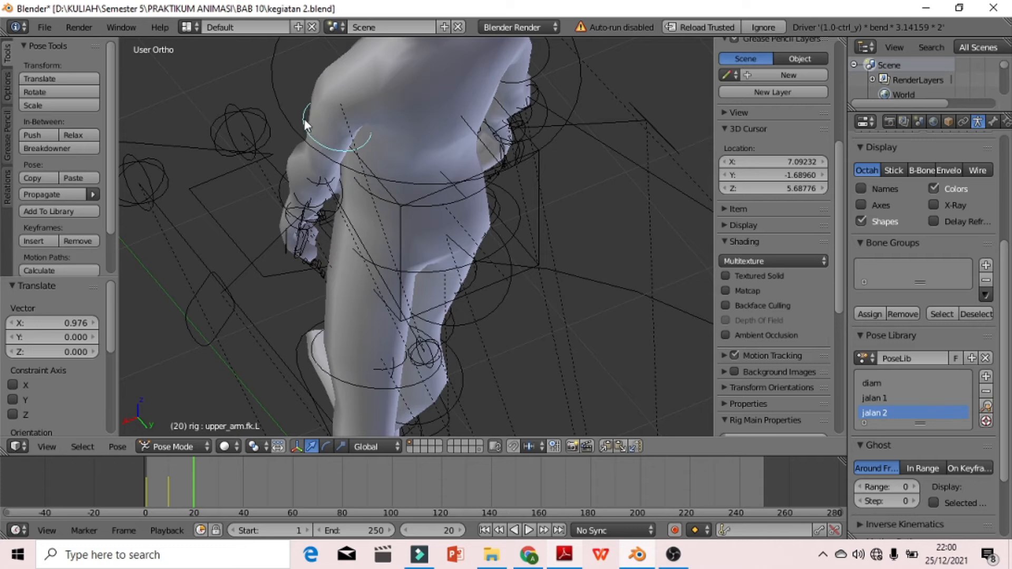
{"action": "left_click", "coordinate": [329, 445]}
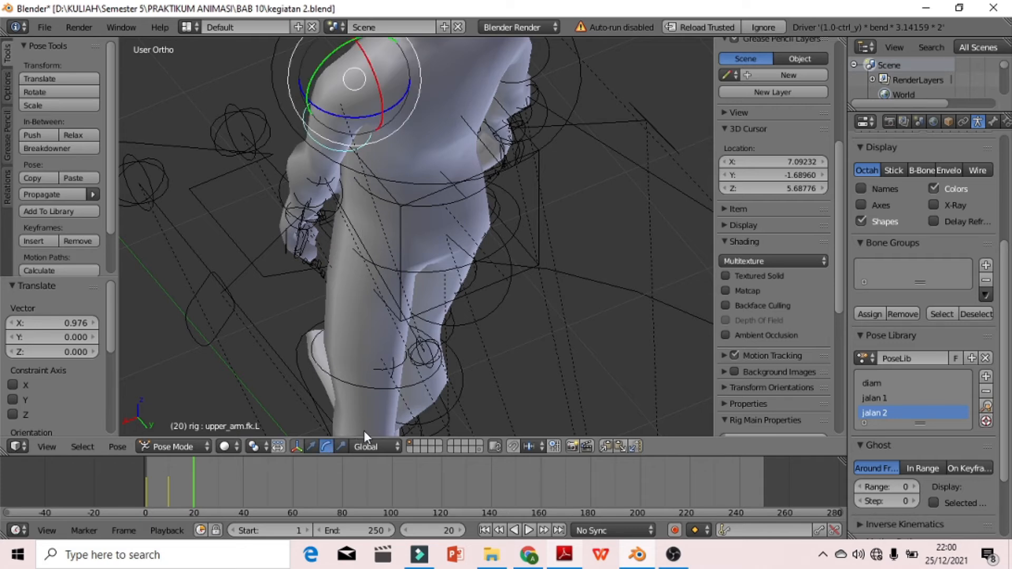
{"action": "left_click", "coordinate": [311, 446]}
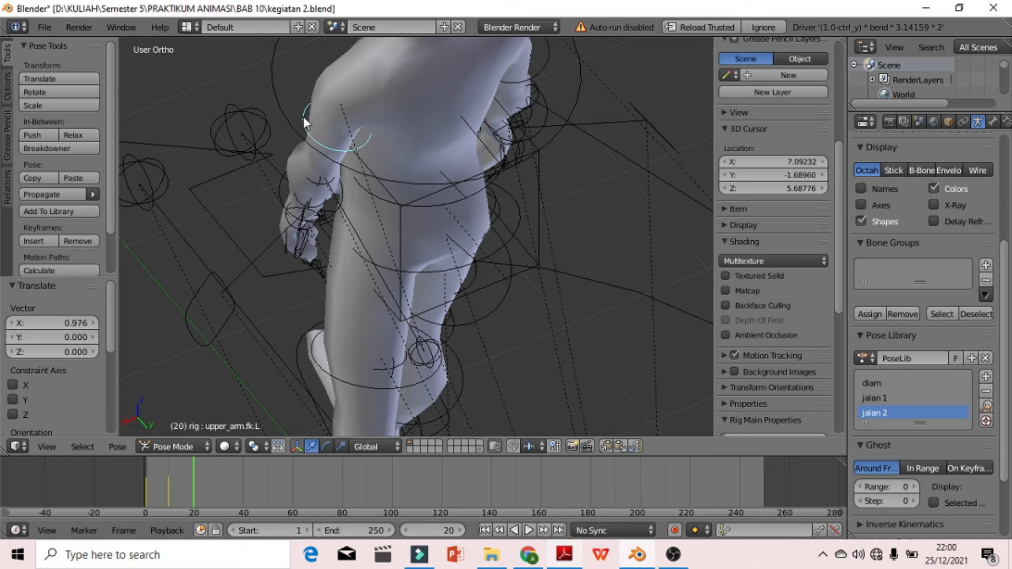
{"action": "key", "text": "r"}
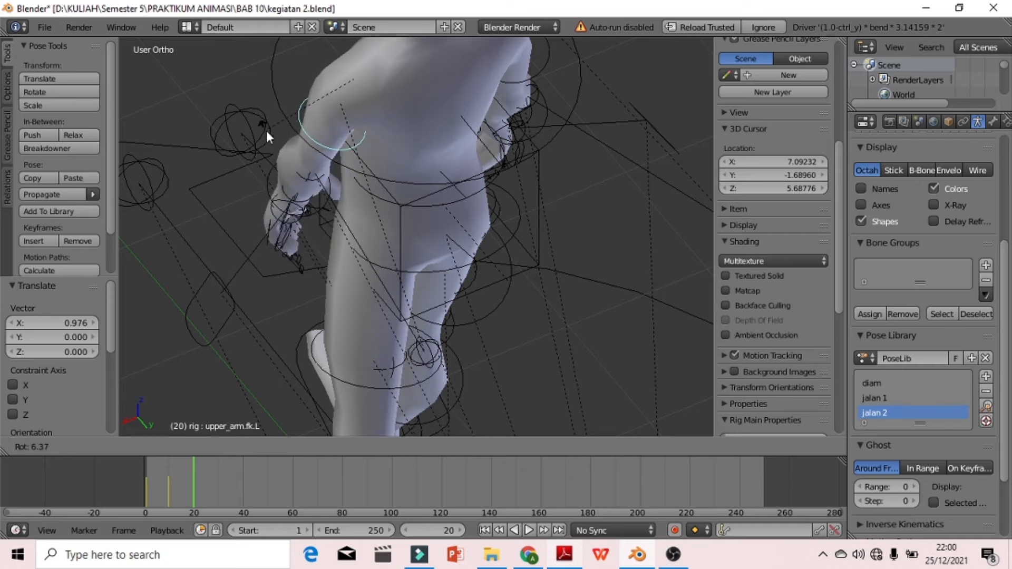
{"action": "left_click", "coordinate": [186, 100]}
- Select the right upper arm FK control and rotate it so the right arm swings back behind the body
{"action": "middle_click_drag", "start_coordinate": [476, 209], "coordinate": [293, 192]}
{"action": "scroll", "coordinate": [515, 120], "scroll_direction": "down", "scroll_amount": 3}
{"action": "middle_click_drag", "start_coordinate": [515, 120], "coordinate": [379, 150]}
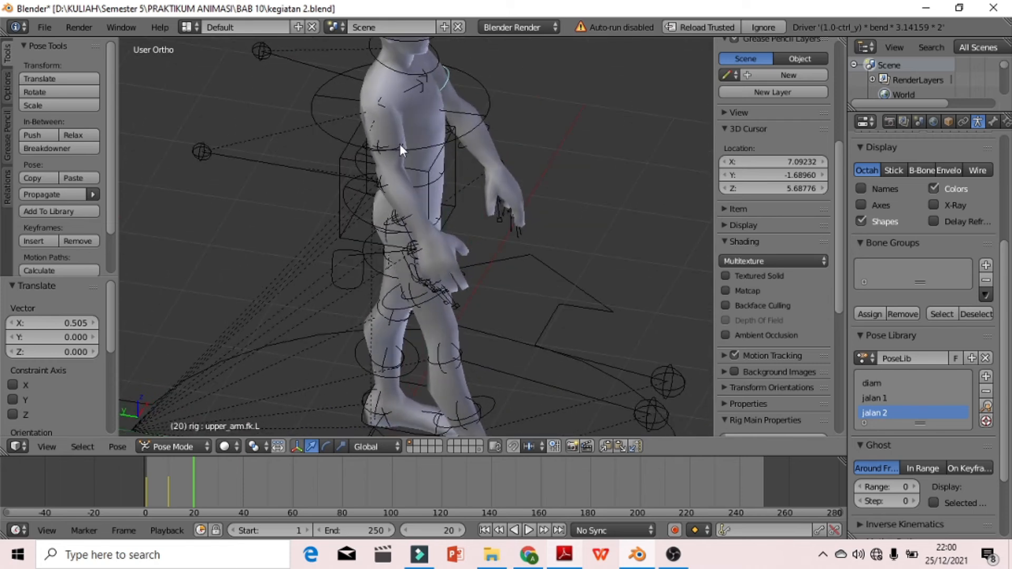
{"action": "right_click", "coordinate": [401, 149]}
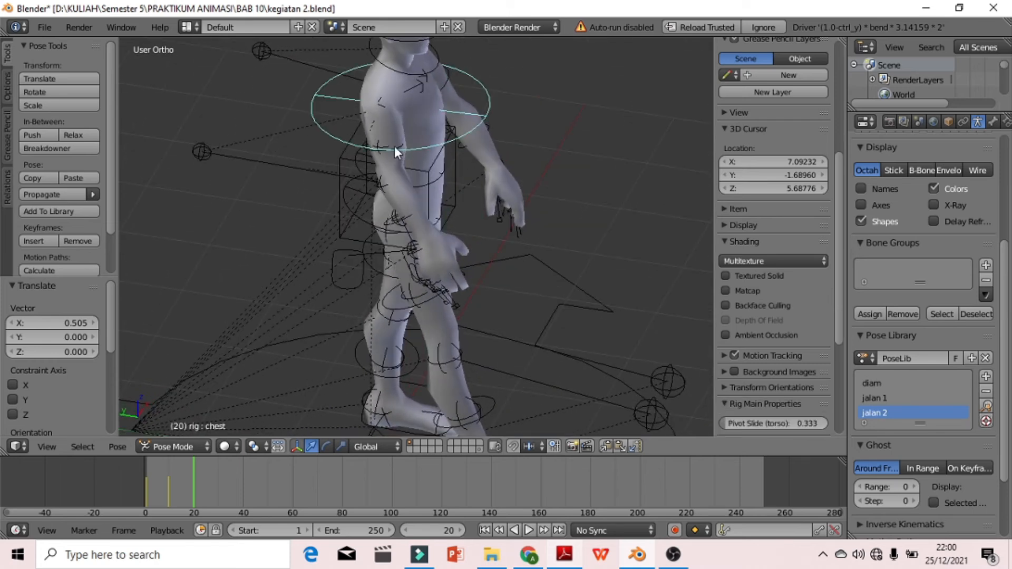
{"action": "scroll", "coordinate": [394, 149], "scroll_direction": "up", "scroll_amount": 2}
{"action": "middle_click_drag", "start_coordinate": [369, 119], "coordinate": [415, 178]}
{"action": "right_click", "coordinate": [425, 168]}
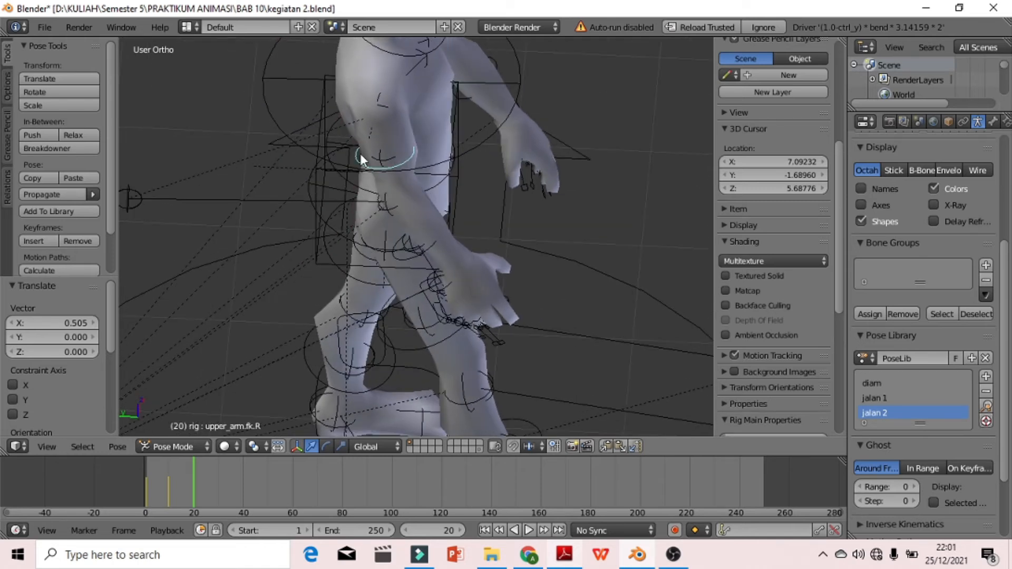
{"action": "key", "text": "r"}
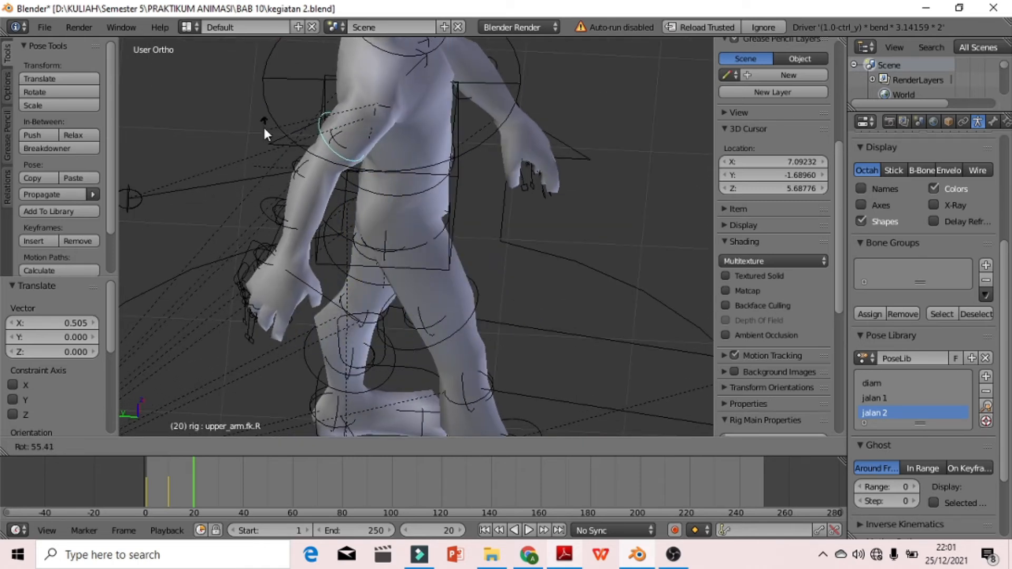
{"action": "left_click", "coordinate": [239, 106]}
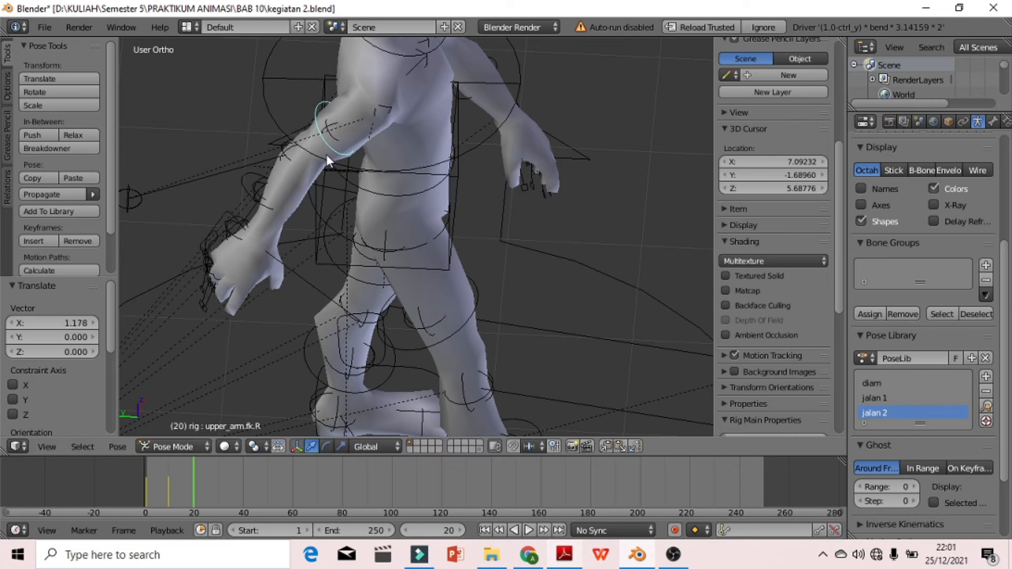
- Select all bones, move the rig about -0.543 along Y, and insert a LocRot keyframe at frame 20
{"action": "middle_click_drag", "start_coordinate": [572, 179], "coordinate": [437, 194]}
{"action": "scroll", "coordinate": [437, 194], "scroll_direction": "down", "scroll_amount": 5}
{"action": "middle_click_drag", "start_coordinate": [536, 225], "coordinate": [424, 137]}
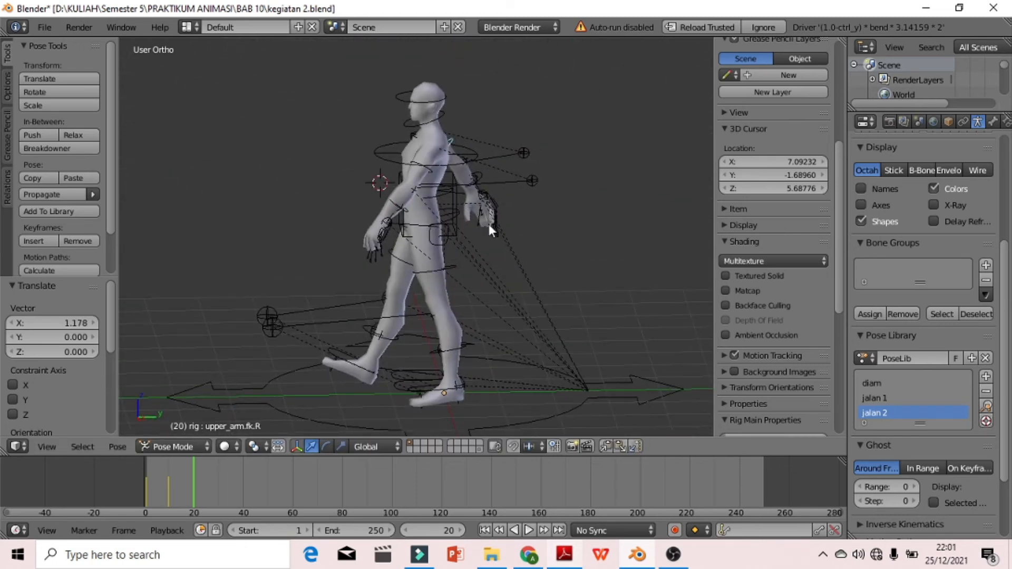
{"action": "middle_click_drag", "start_coordinate": [489, 229], "coordinate": [489, 304]}
{"action": "key", "text": "a"}
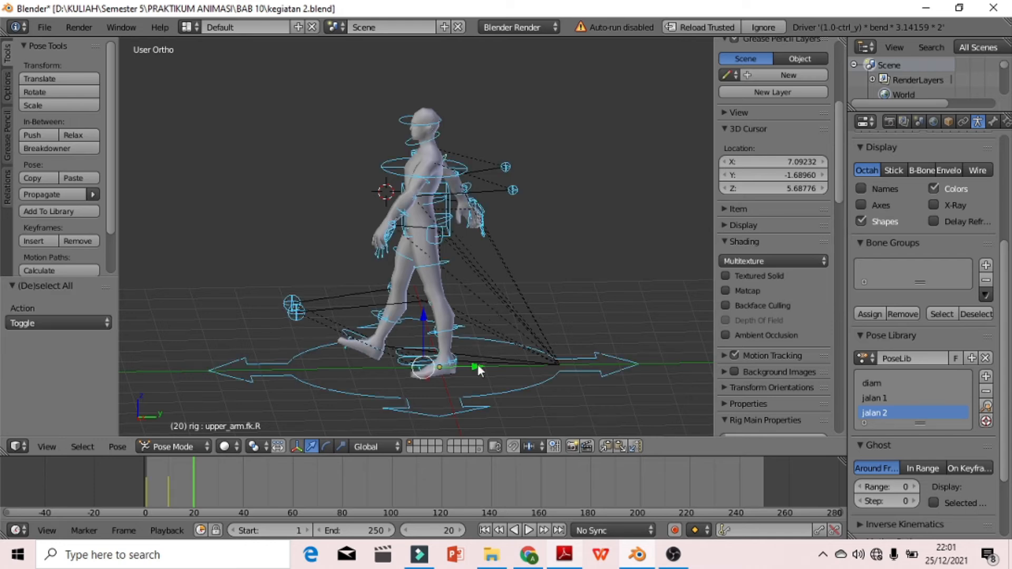
{"action": "left_click_drag", "start_coordinate": [477, 364], "coordinate": [451, 360]}
{"action": "key", "text": "i"}
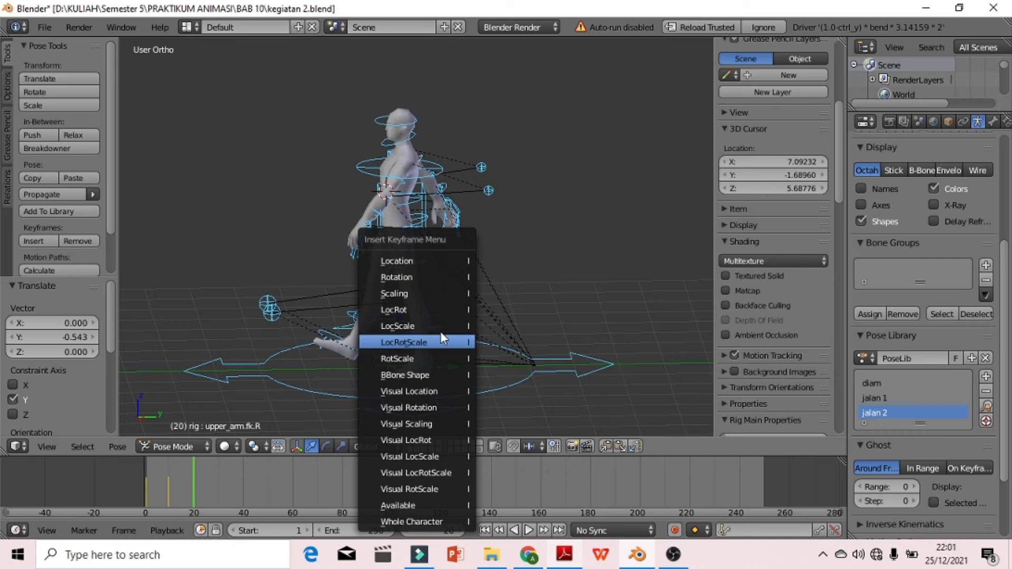
{"action": "left_click", "coordinate": [412, 311]}
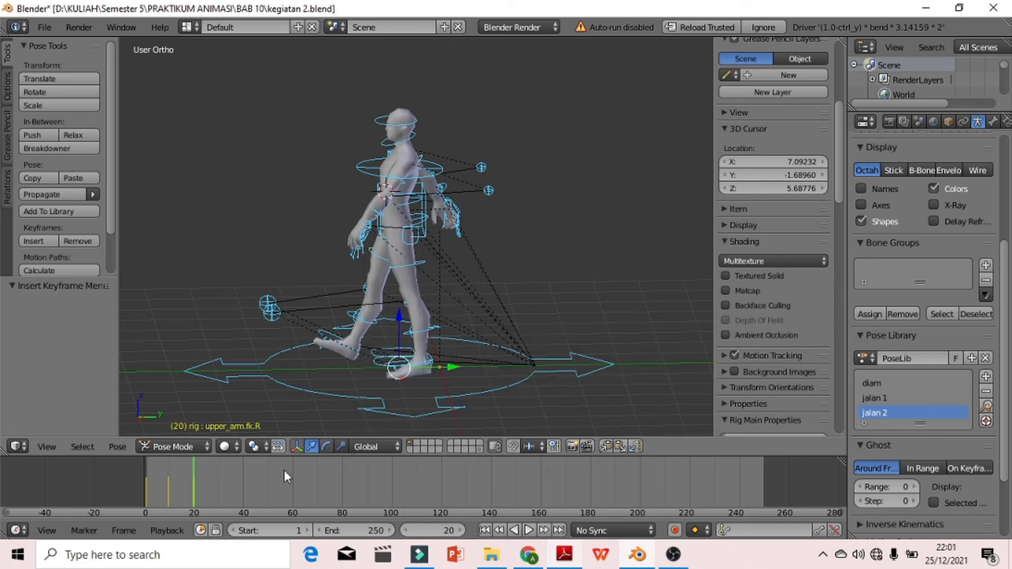
- Play and scrub the walk animation from the start through the frame 20 keyframe to check the motion
{"action": "left_click", "coordinate": [148, 481]}
{"action": "key", "text": "alt+a"}
{"action": "left_click_drag", "start_coordinate": [166, 482], "coordinate": [200, 482]}
{"action": "key", "text": "alt+a"}
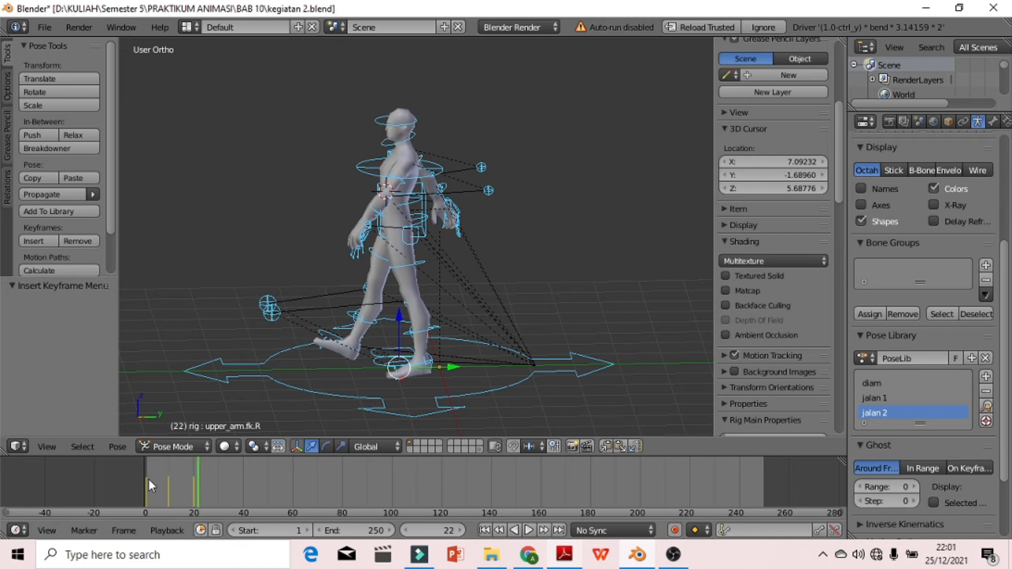
- Play the walk animation from the first frame to check the motion so far
{"action": "left_click", "coordinate": [149, 479]}
{"action": "key", "text": "alt+a"}
{"action": "key", "text": "alt+a"}
- Move to frame 30 and add a new pose named "gerakan penutup" to the pose library
{"action": "left_click", "coordinate": [220, 487]}
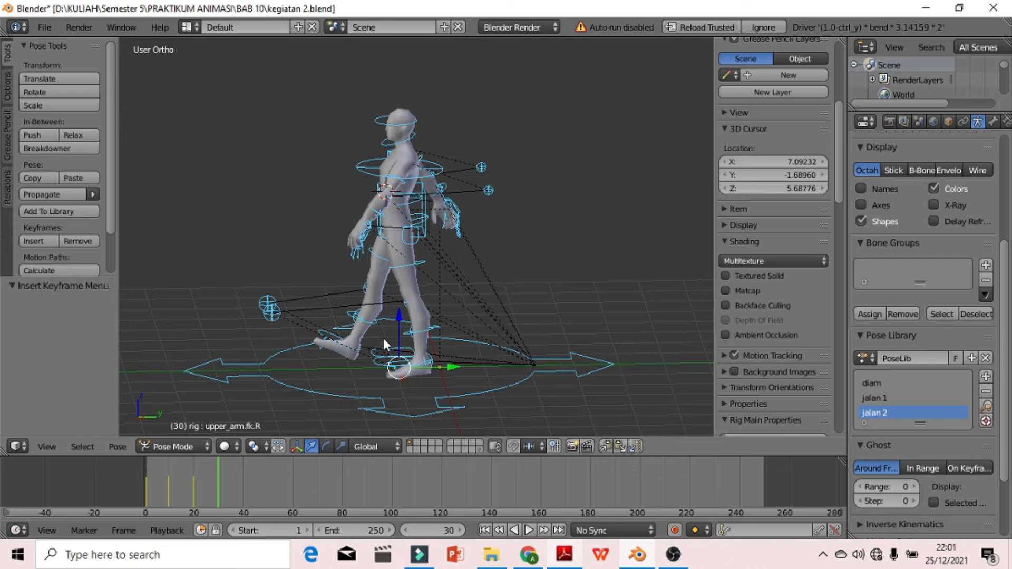
{"action": "middle_click_drag", "start_coordinate": [522, 247], "coordinate": [541, 255]}
{"action": "middle_click_drag", "start_coordinate": [400, 311], "coordinate": [474, 301]}
{"action": "left_click", "coordinate": [985, 376]}
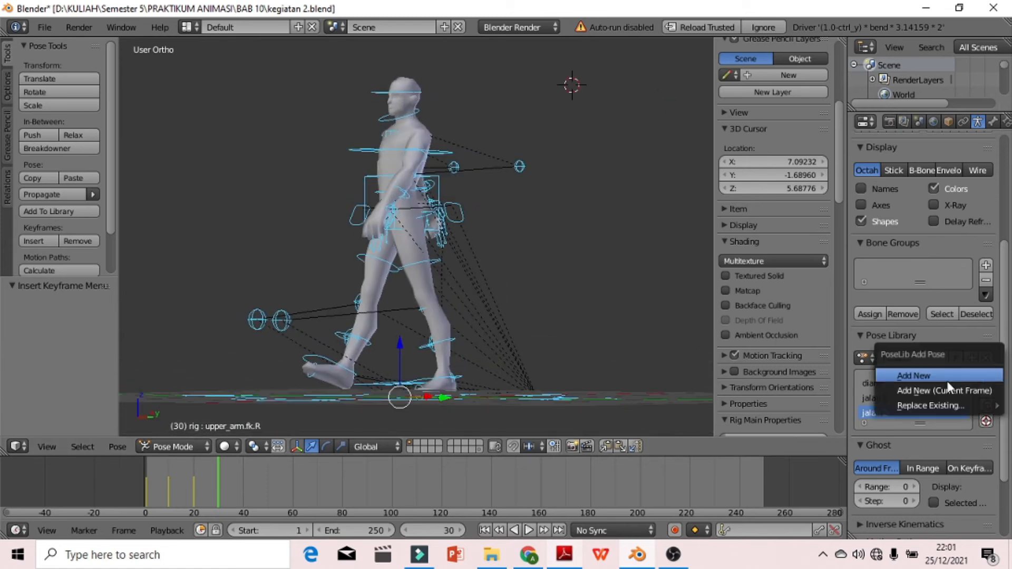
{"action": "left_click", "coordinate": [932, 379]}
{"action": "double_click", "coordinate": [875, 426]}
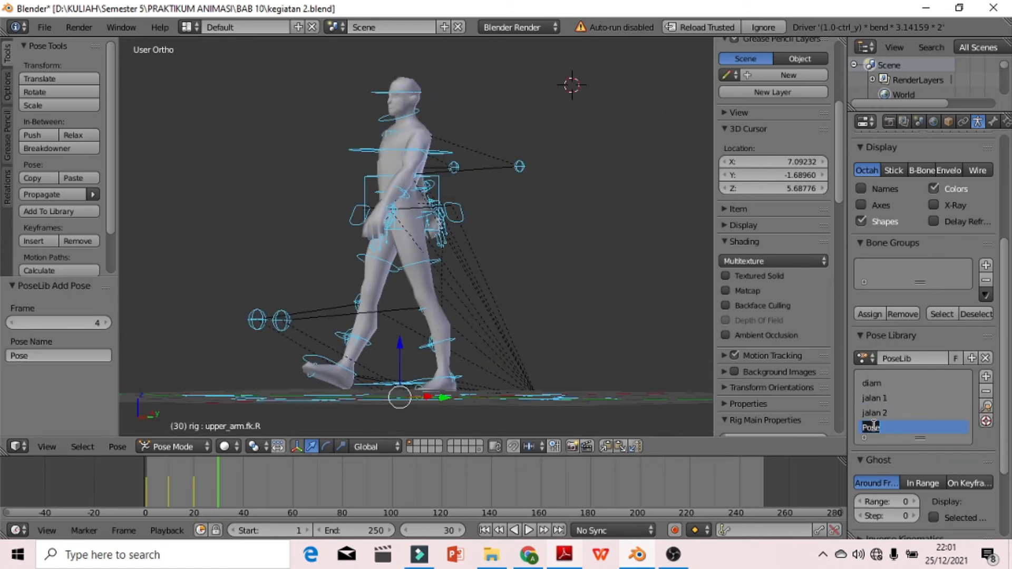
{"action": "type", "text": "gerakan perutup"}
- Select the right thigh FK control and rotate it so the forward leg comes back under the body
{"action": "middle_click_drag", "start_coordinate": [499, 262], "coordinate": [471, 273]}
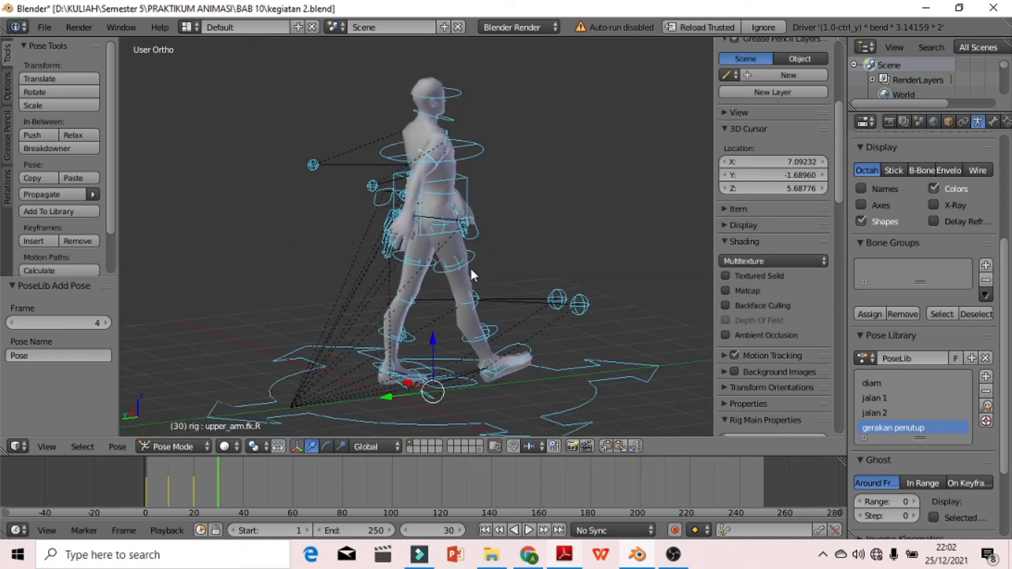
{"action": "right_click", "coordinate": [470, 255]}
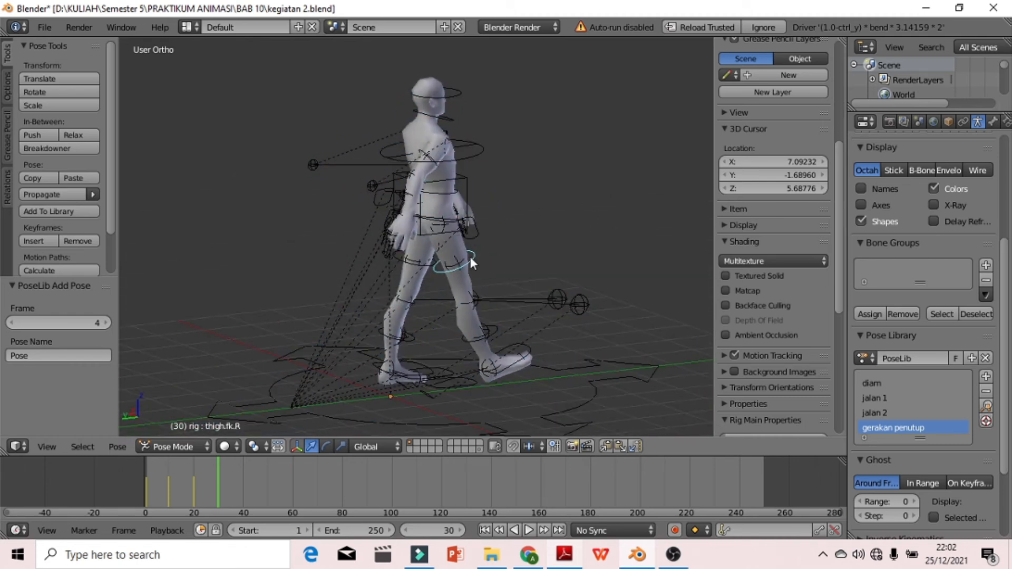
{"action": "key", "text": "r"}
{"action": "left_click", "coordinate": [459, 260]}
{"action": "middle_click_drag", "start_coordinate": [552, 226], "coordinate": [363, 230]}
{"action": "middle_click_drag", "start_coordinate": [602, 285], "coordinate": [455, 290]}
- Select the left thigh FK control and rotate it so the trailing leg stands straight beside the right leg
{"action": "right_click", "coordinate": [457, 265]}
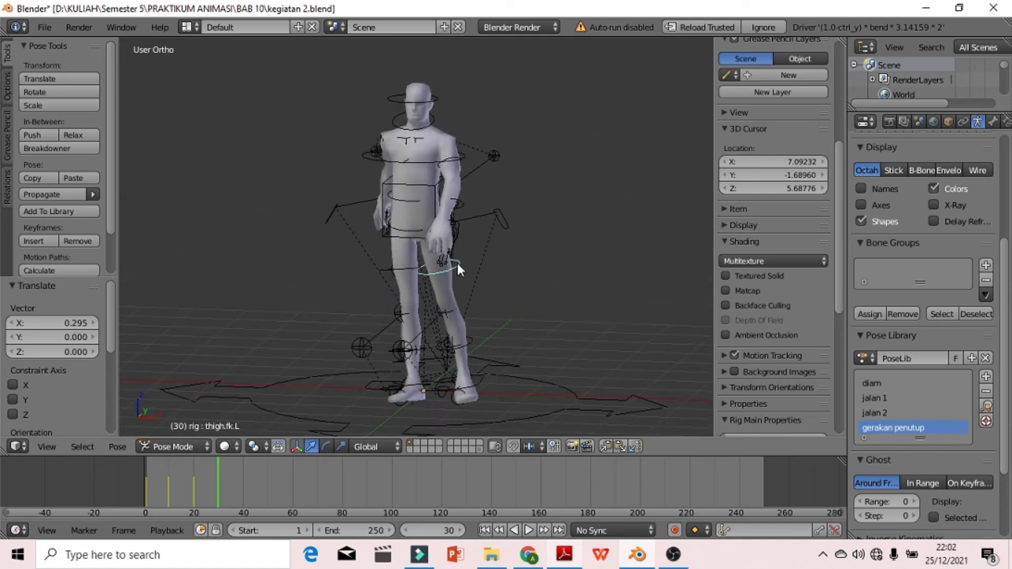
{"action": "middle_click_drag", "start_coordinate": [571, 269], "coordinate": [447, 273]}
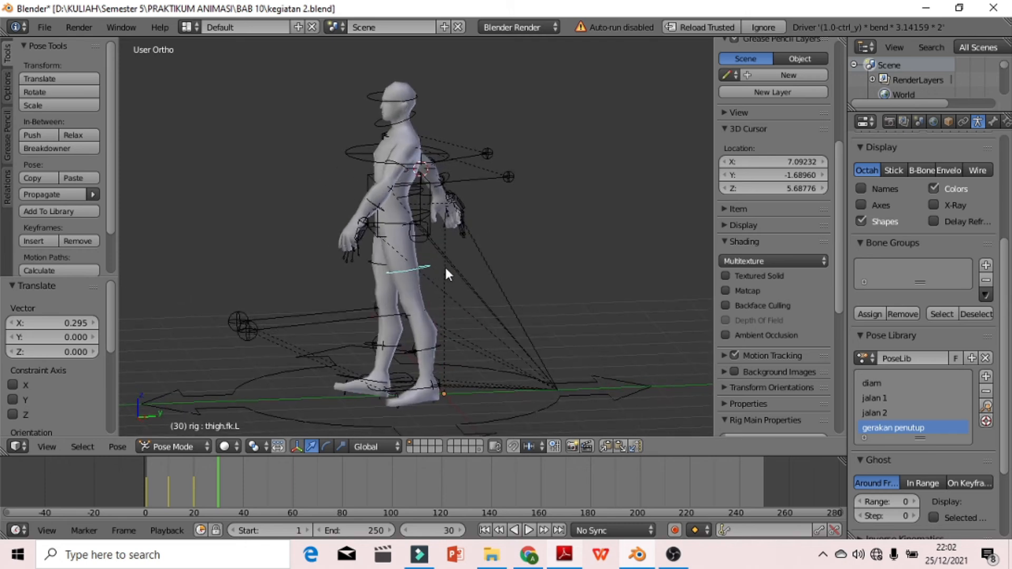
{"action": "key", "text": "r"}
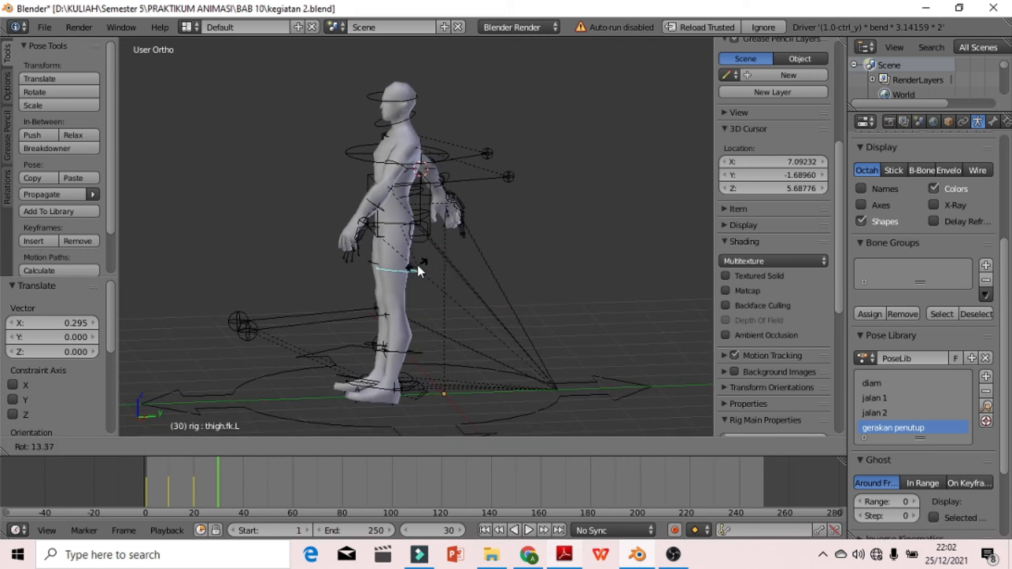
{"action": "key", "text": "Escape"}
- Select the right upper arm FK control and swing the arm from behind the body to hang at its side
{"action": "middle_click_drag", "start_coordinate": [519, 251], "coordinate": [337, 258]}
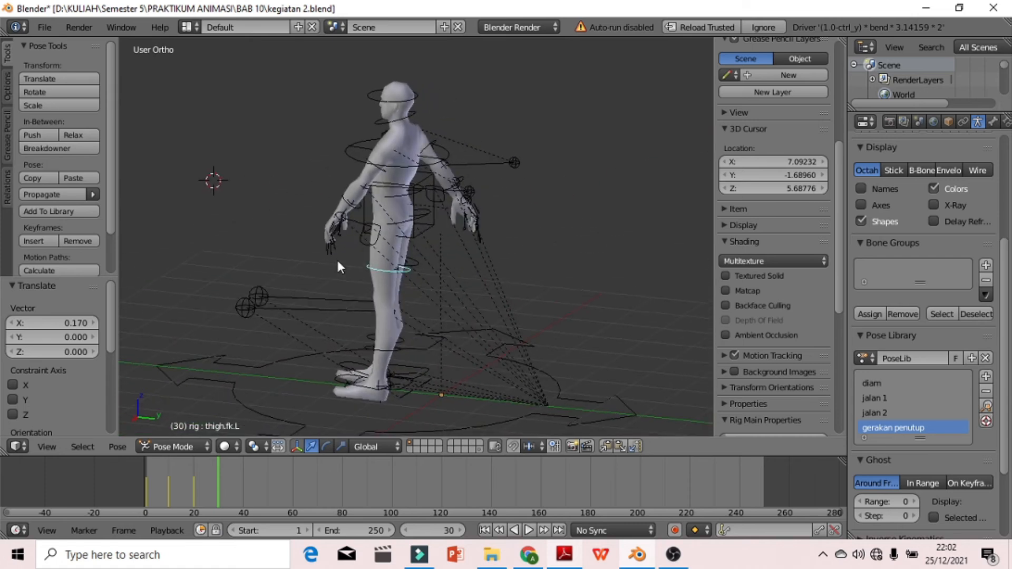
{"action": "scroll", "coordinate": [359, 266], "scroll_direction": "up", "scroll_amount": 5}
{"action": "middle_click_drag", "start_coordinate": [385, 207], "coordinate": [357, 127]}
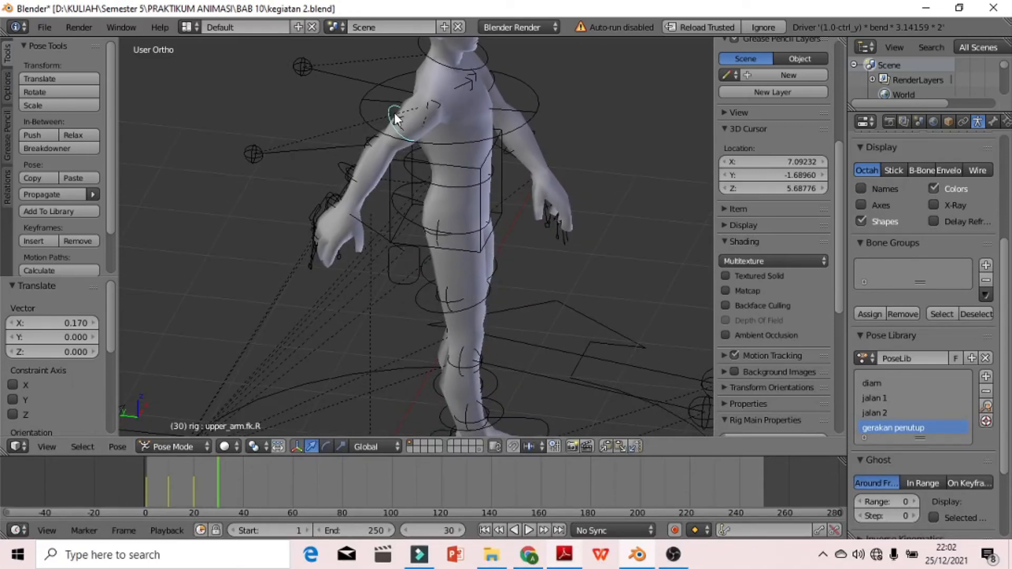
{"action": "key", "text": "g"}
{"action": "left_click", "coordinate": [413, 125]}
{"action": "middle_click_drag", "start_coordinate": [412, 126], "coordinate": [311, 138]}
- Select the left upper arm FK control and rotate it from the side and rear views to lower the arm beside the body
{"action": "right_click", "coordinate": [414, 157]}
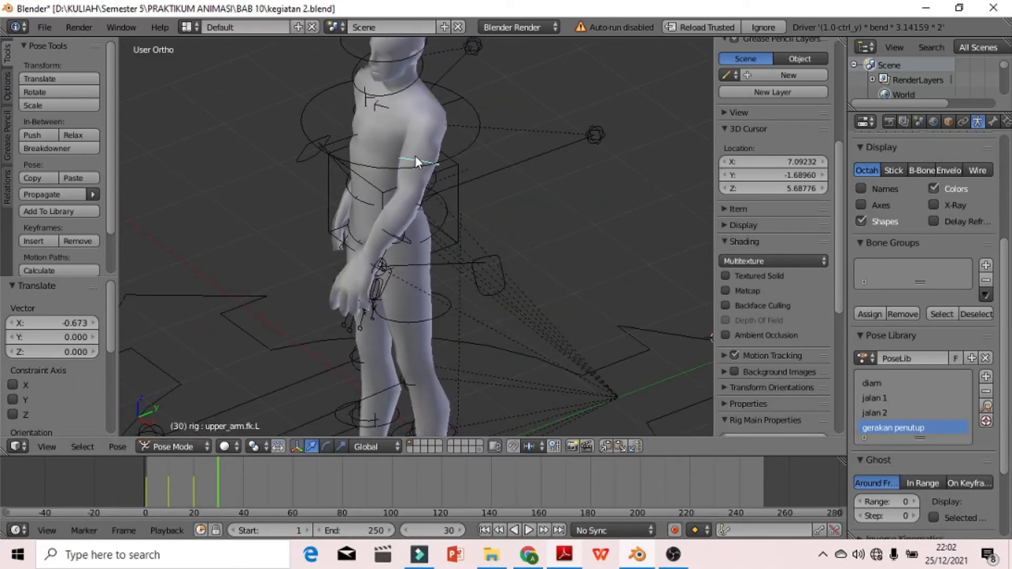
{"action": "middle_click_drag", "start_coordinate": [502, 179], "coordinate": [381, 173]}
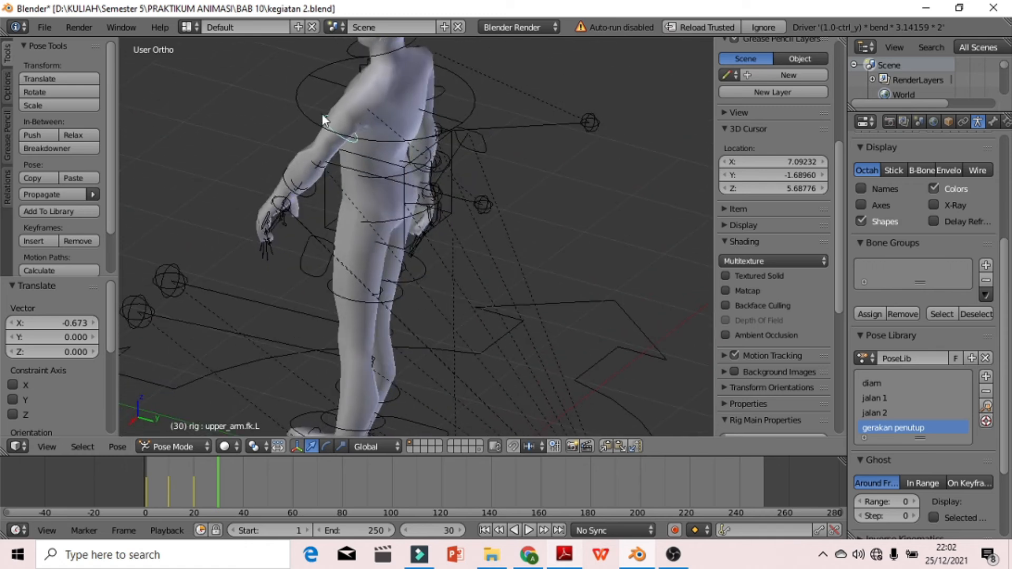
{"action": "key", "text": "r"}
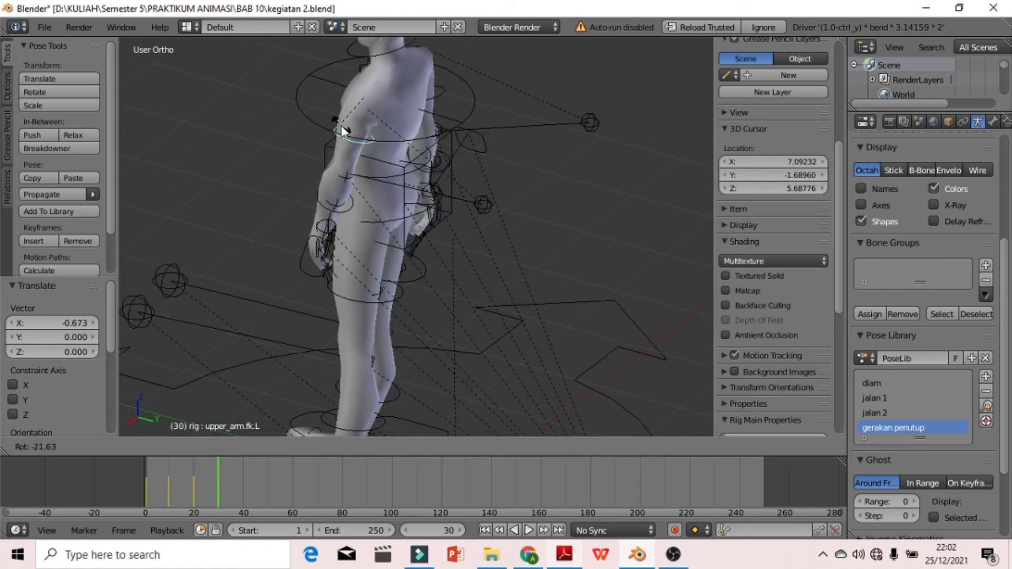
{"action": "left_click", "coordinate": [307, 135]}
{"action": "middle_click_drag", "start_coordinate": [323, 144], "coordinate": [333, 106]}
{"action": "key", "text": "r"}
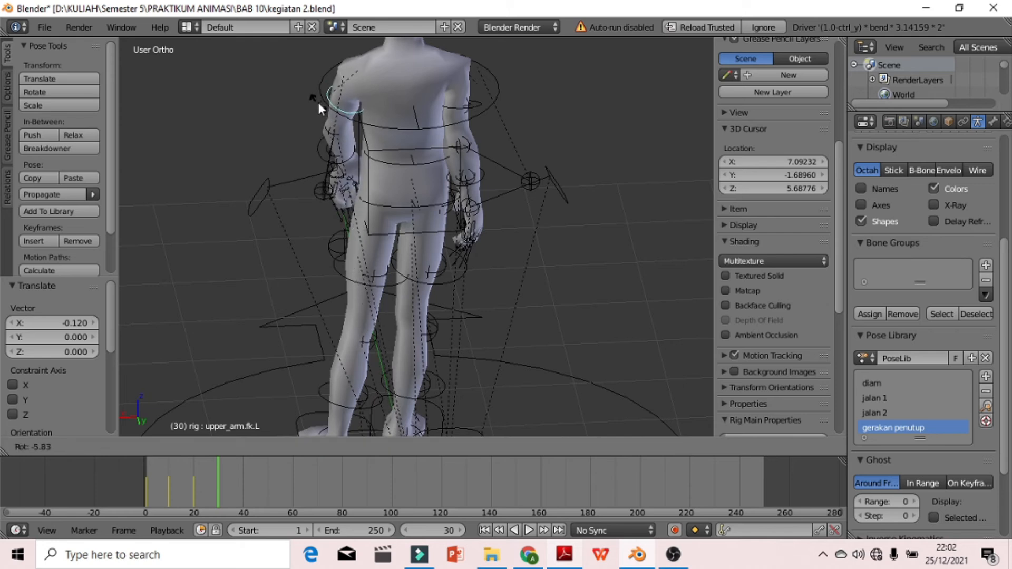
{"action": "left_click", "coordinate": [319, 102]}
{"action": "mouse_move", "coordinate": [353, 194]}
{"action": "middle_mouse_down"}
{"action": "mouse_move", "coordinate": [537, 234]}
{"action": "mouse_move", "coordinate": [372, 192]}
{"action": "middle_mouse_up"}
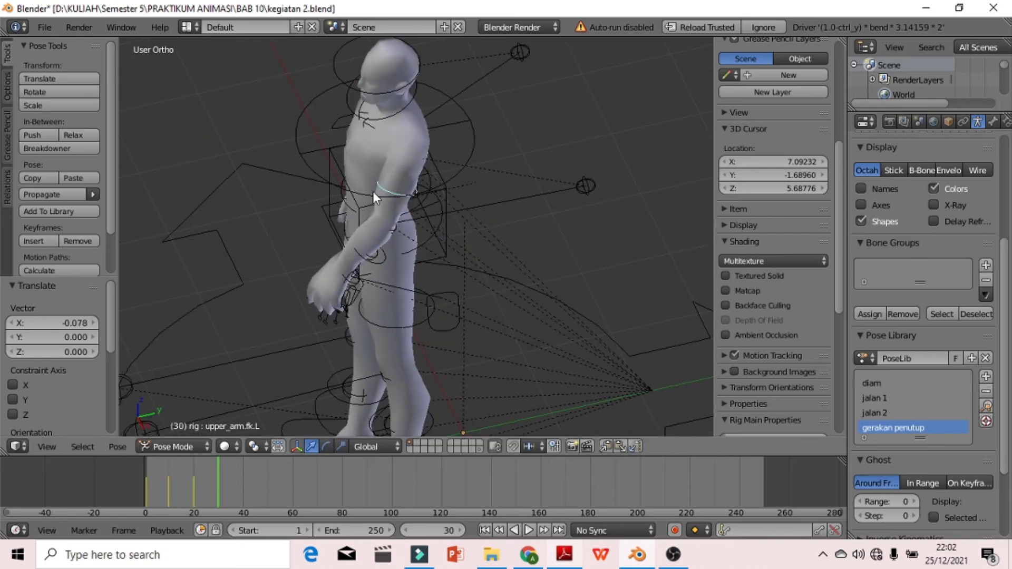
{"action": "right_click", "coordinate": [387, 190]}
{"action": "key", "text": "r"}
{"action": "key", "text": "z"}
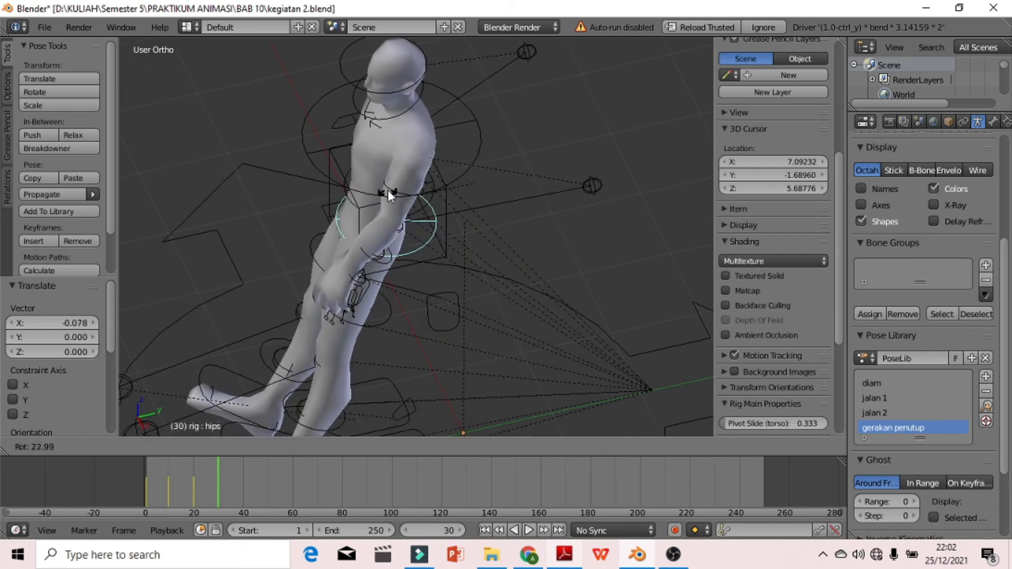
{"action": "left_click", "coordinate": [387, 190]}
{"action": "right_click", "coordinate": [388, 189]}
{"action": "middle_click_drag", "start_coordinate": [388, 190], "coordinate": [366, 163]}
{"action": "right_click", "coordinate": [323, 98]}
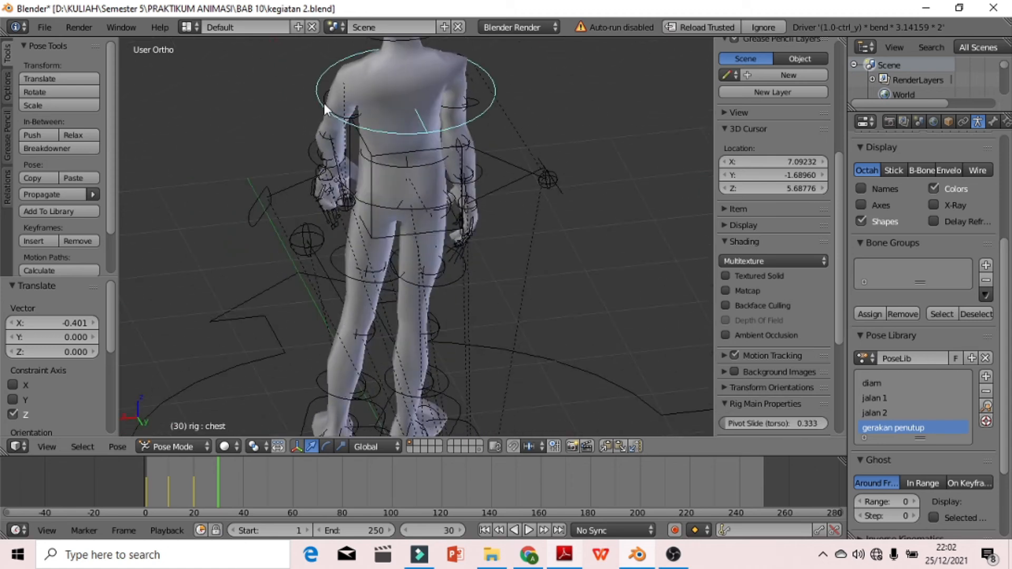
{"action": "key", "text": "ctrl+z"}
{"action": "right_click", "coordinate": [325, 102]}
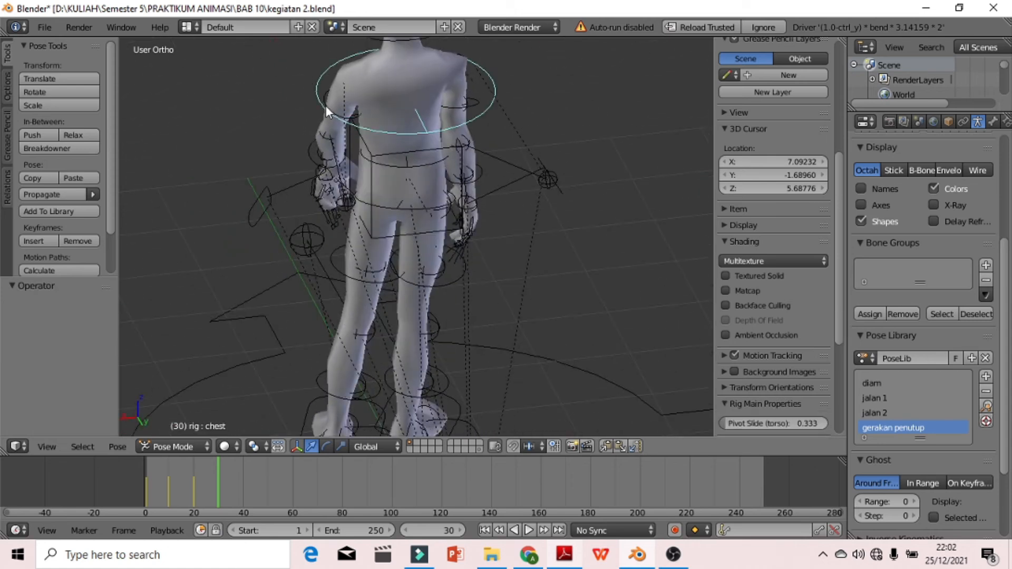
{"action": "key", "text": "r"}
{"action": "left_click", "coordinate": [332, 114]}
{"action": "right_click", "coordinate": [327, 99]}
{"action": "middle_click_drag", "start_coordinate": [334, 170], "coordinate": [507, 161]}
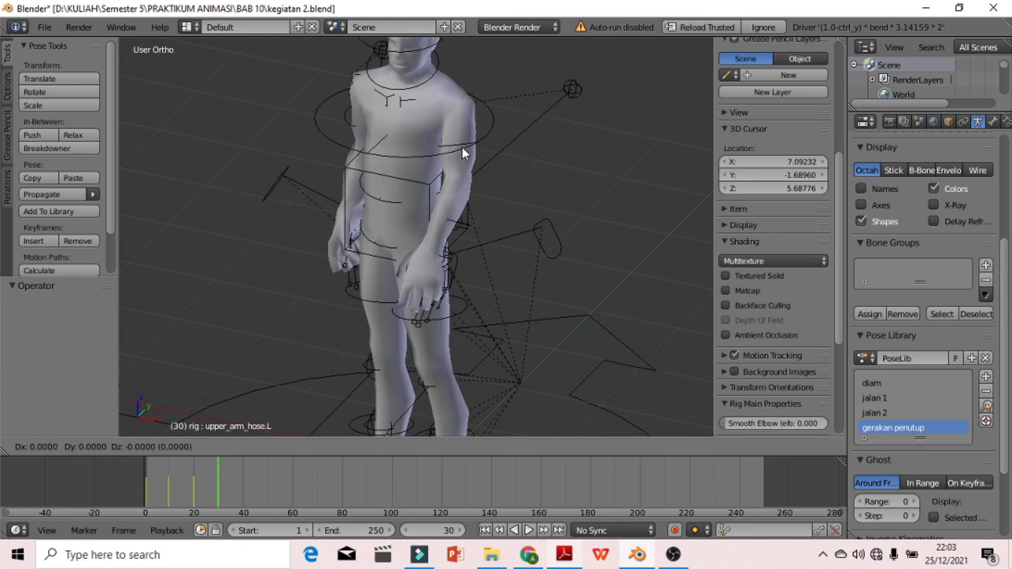
- Rotate the left upper arm FK control slightly more from the rear view to refine the arm's resting position
{"action": "middle_click_drag", "start_coordinate": [554, 186], "coordinate": [306, 169]}
{"action": "scroll", "coordinate": [320, 65], "scroll_direction": "up", "scroll_amount": 2}
{"action": "key", "text": "r"}
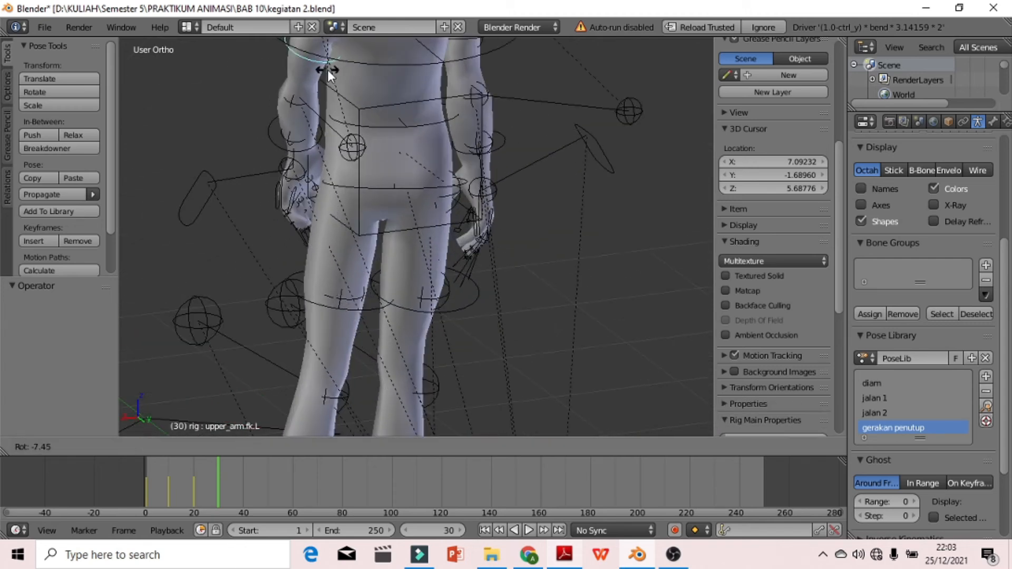
{"action": "left_click", "coordinate": [323, 78]}
{"action": "middle_click_drag", "start_coordinate": [389, 229], "coordinate": [519, 225]}
{"action": "middle_click_drag", "start_coordinate": [444, 164], "coordinate": [530, 175]}
- Select all bones and insert a LocRot keyframe for the closing standing pose at frame 30
{"action": "scroll", "coordinate": [529, 175], "scroll_direction": "down", "scroll_amount": 5}
{"action": "middle_click_drag", "start_coordinate": [531, 243], "coordinate": [478, 198]}
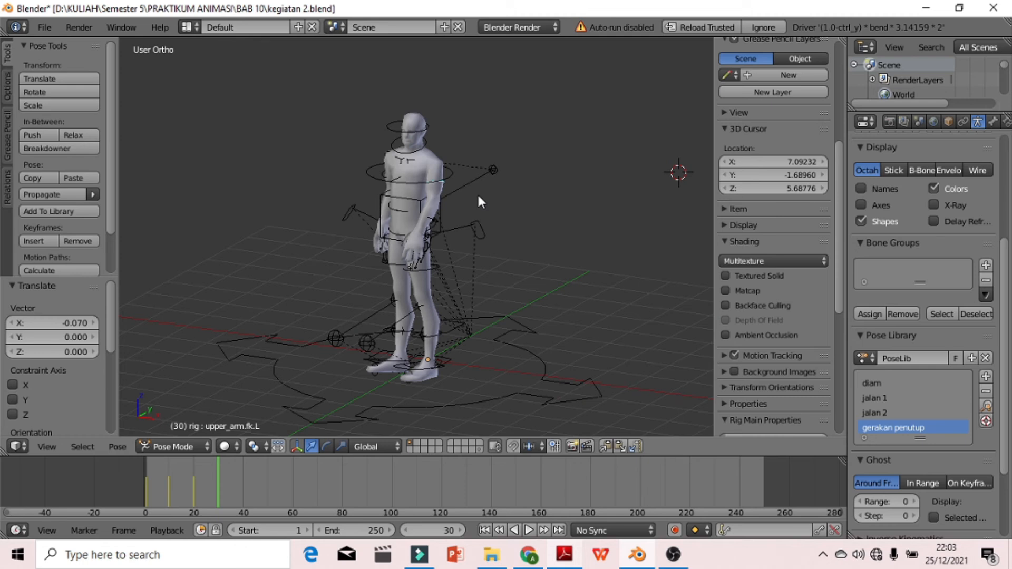
{"action": "key", "text": "a"}
{"action": "key", "text": "a"}
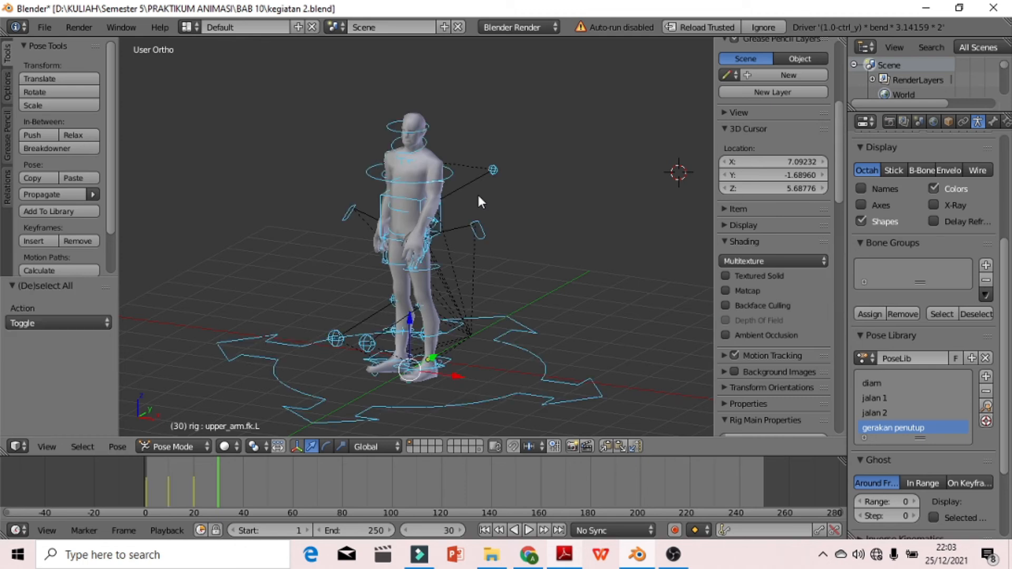
{"action": "key", "text": "i"}
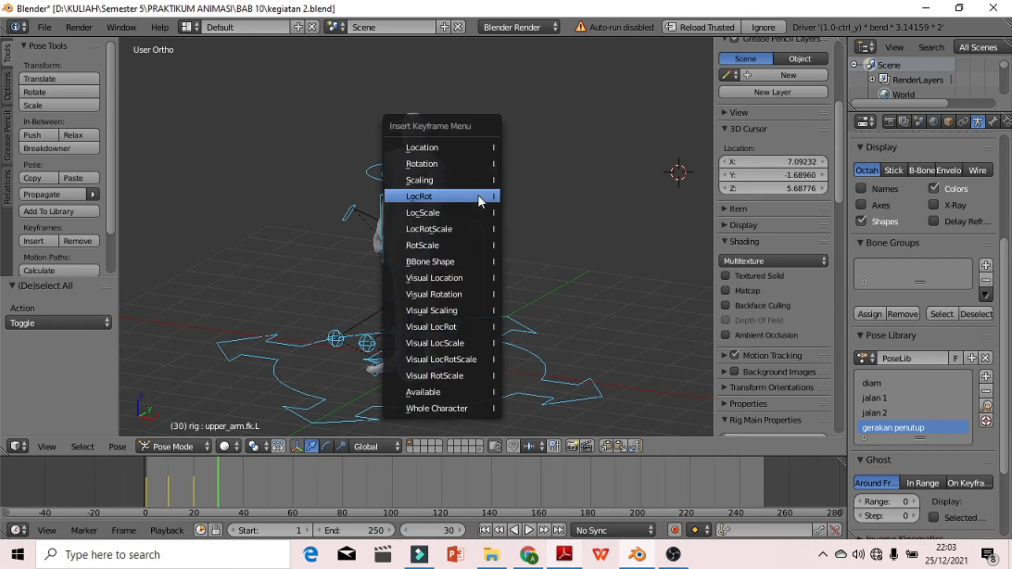
{"action": "left_click", "coordinate": [478, 196]}
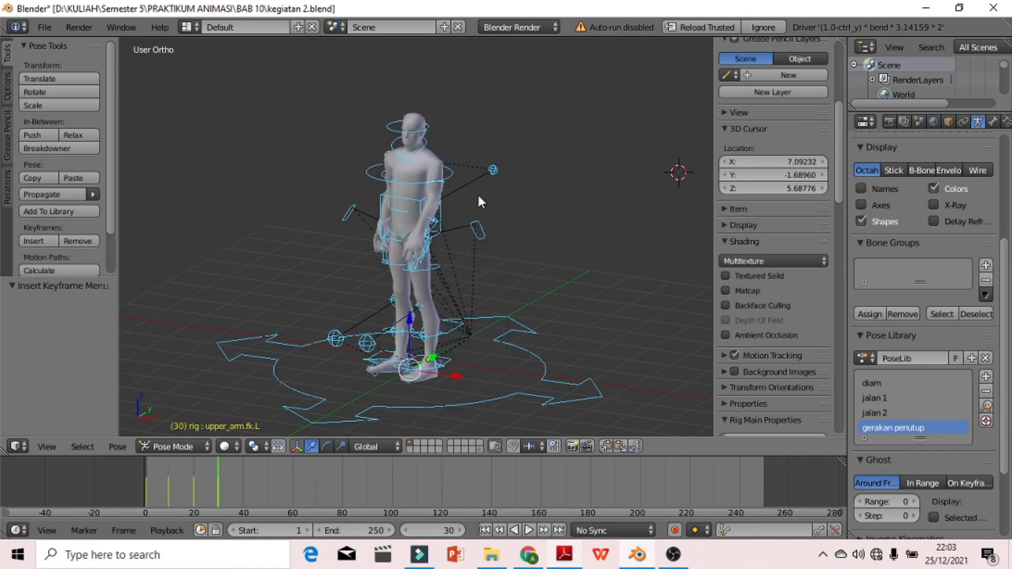
- Play the animation from the start through the closing pose at frame 30
{"action": "left_click", "coordinate": [148, 479]}
{"action": "key", "text": "alt+a"}
{"action": "key", "text": "alt+a"}
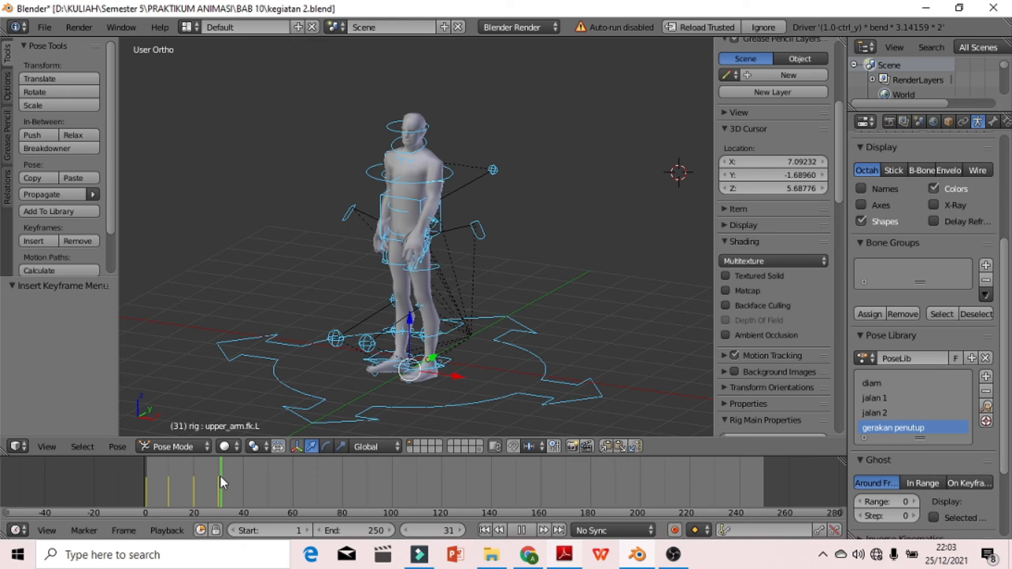
- Move the whole rig about -0.745 along Y and insert a LocRot keyframe at frame 30
{"action": "middle_click_drag", "start_coordinate": [532, 321], "coordinate": [405, 315]}
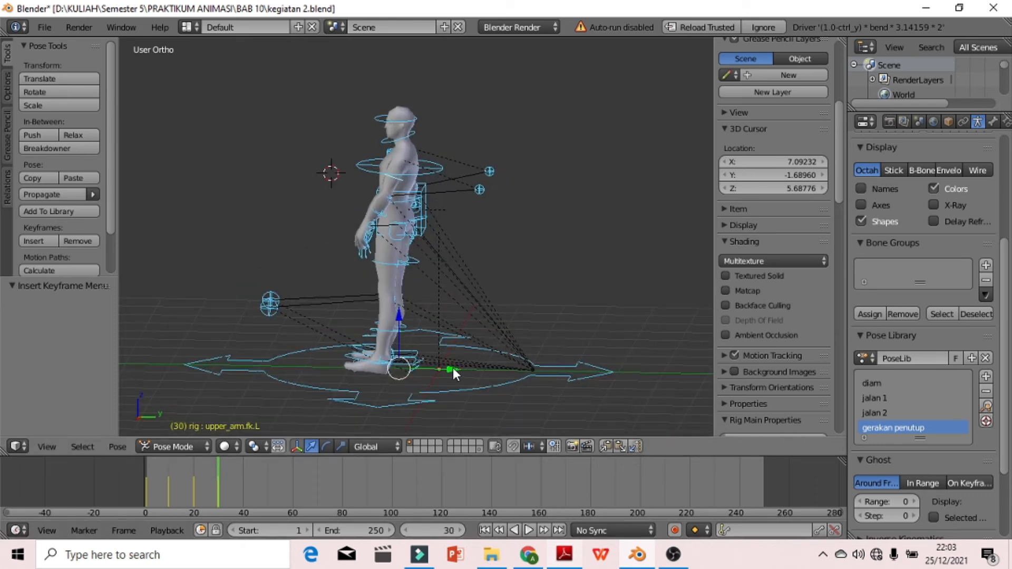
{"action": "left_click_drag", "start_coordinate": [453, 368], "coordinate": [420, 368]}
{"action": "key", "text": "i"}
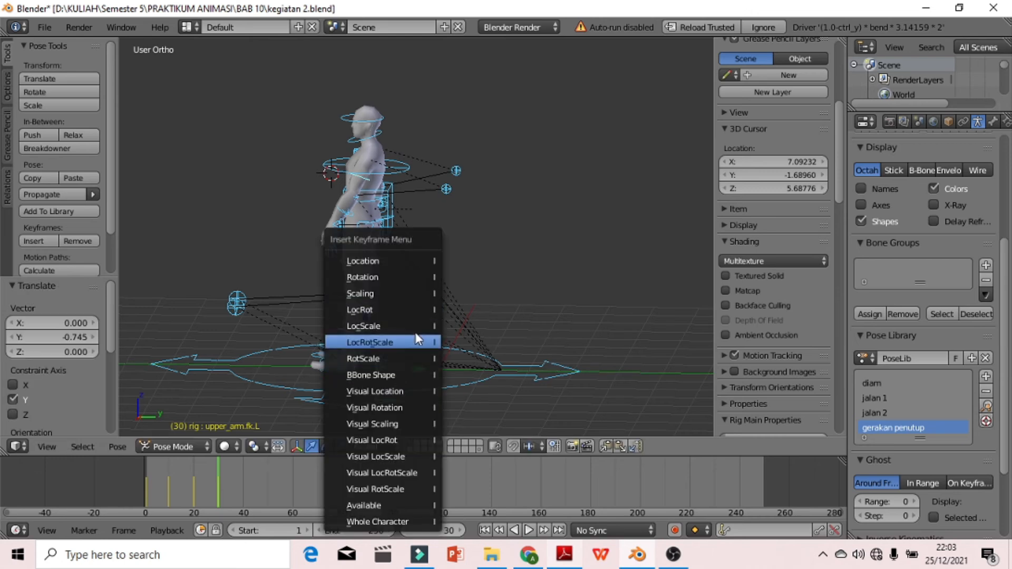
{"action": "left_click", "coordinate": [375, 310]}
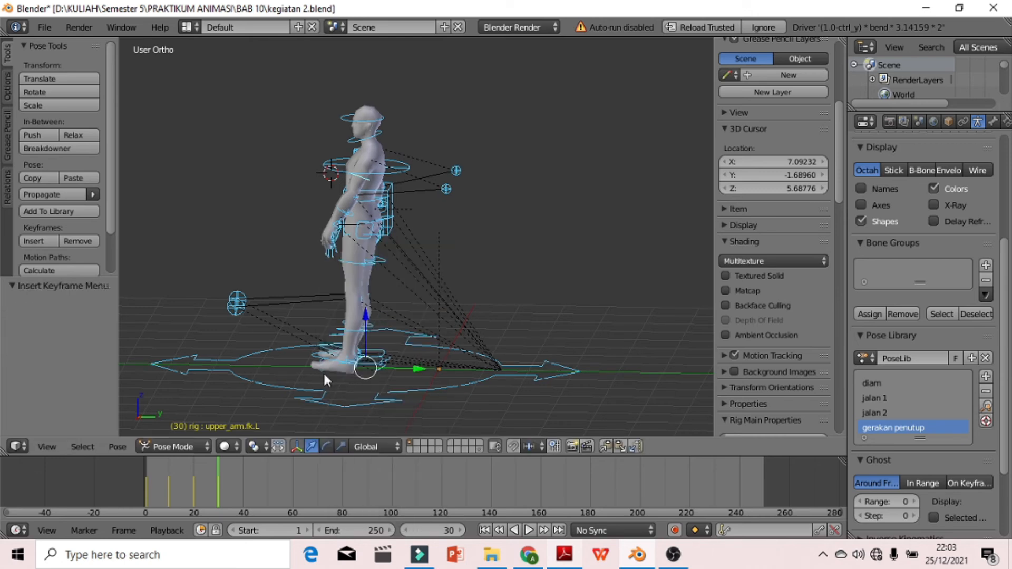
- Replay and scrub the complete walk between the first frame and frame 30 to check the forward travel
{"action": "left_click", "coordinate": [145, 467]}
{"action": "key", "text": "alt+a"}
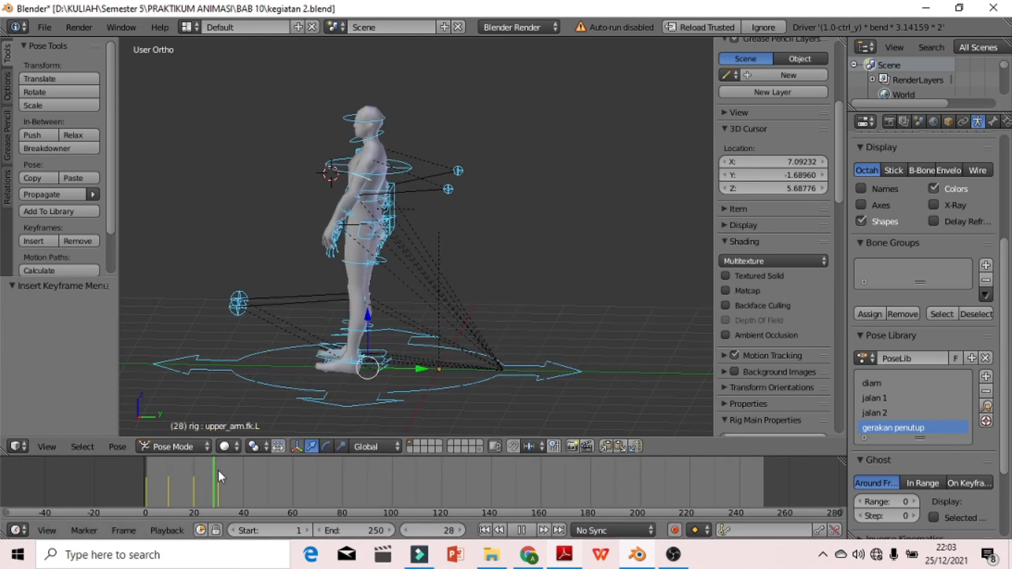
{"action": "left_click_drag", "start_coordinate": [150, 469], "coordinate": [211, 479]}
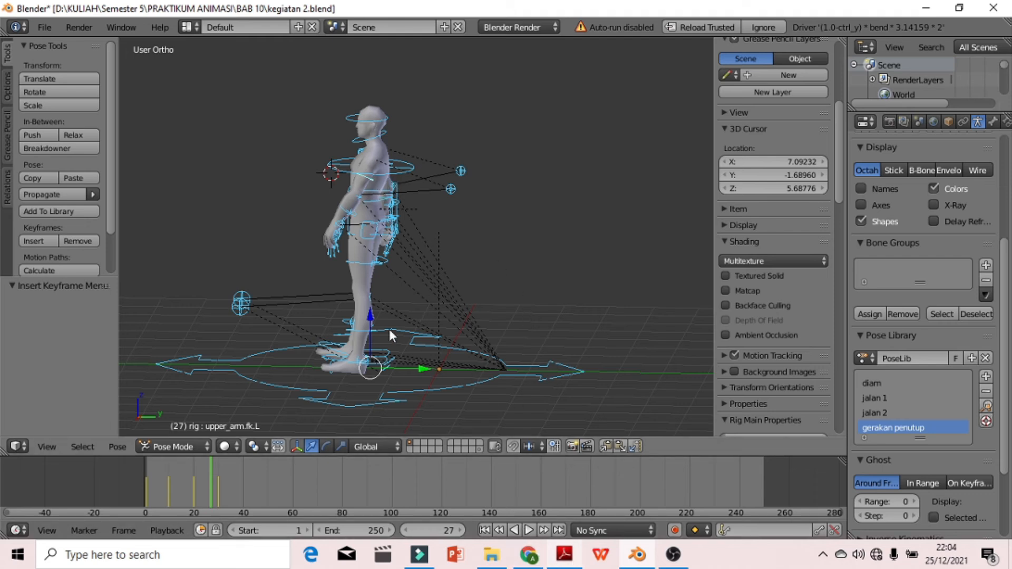
- Switch to the module PDF in Adobe Reader and review steps 7 to 9 on pose creation, LocRot keying and the Dope Sheet
{"action": "left_click", "coordinate": [564, 555]}
{"action": "scroll", "coordinate": [515, 415], "scroll_direction": "down", "scroll_amount": 3}
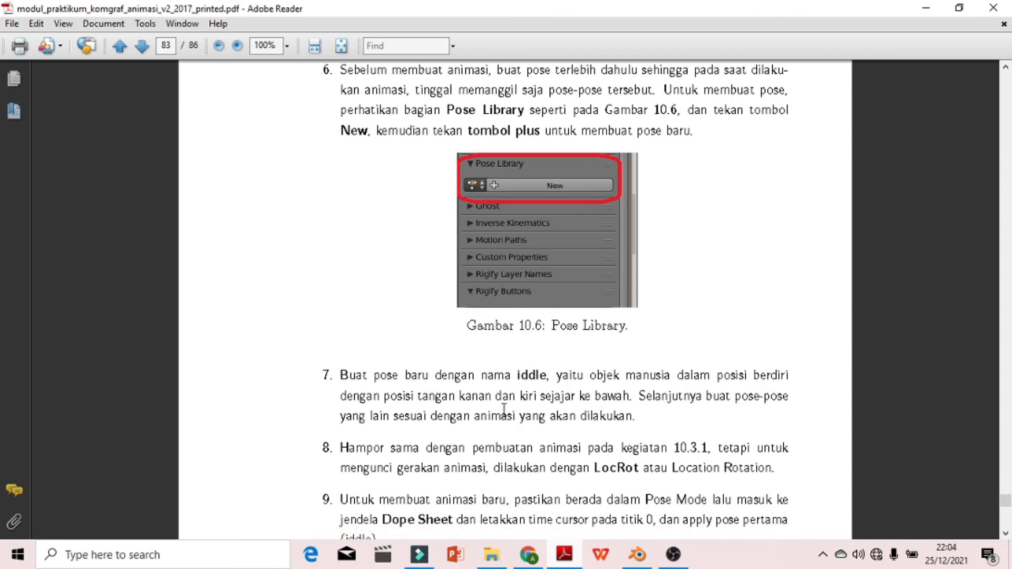
{"action": "left_click_drag", "start_coordinate": [362, 353], "coordinate": [611, 393]}
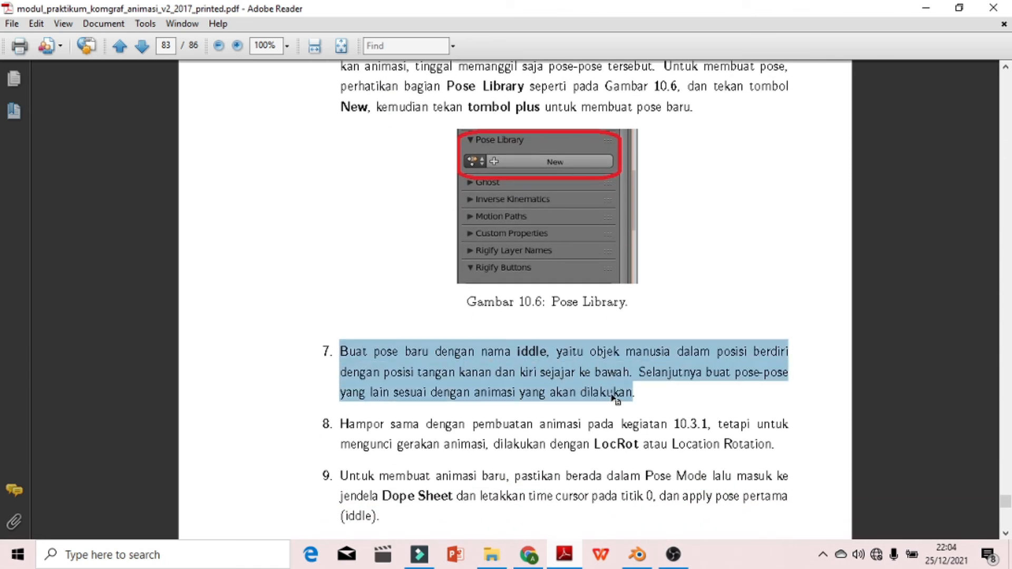
{"action": "left_click", "coordinate": [611, 394]}
{"action": "scroll", "coordinate": [610, 396], "scroll_direction": "down", "scroll_amount": 2}
{"action": "scroll", "coordinate": [610, 396], "scroll_direction": "down", "scroll_amount": 3}
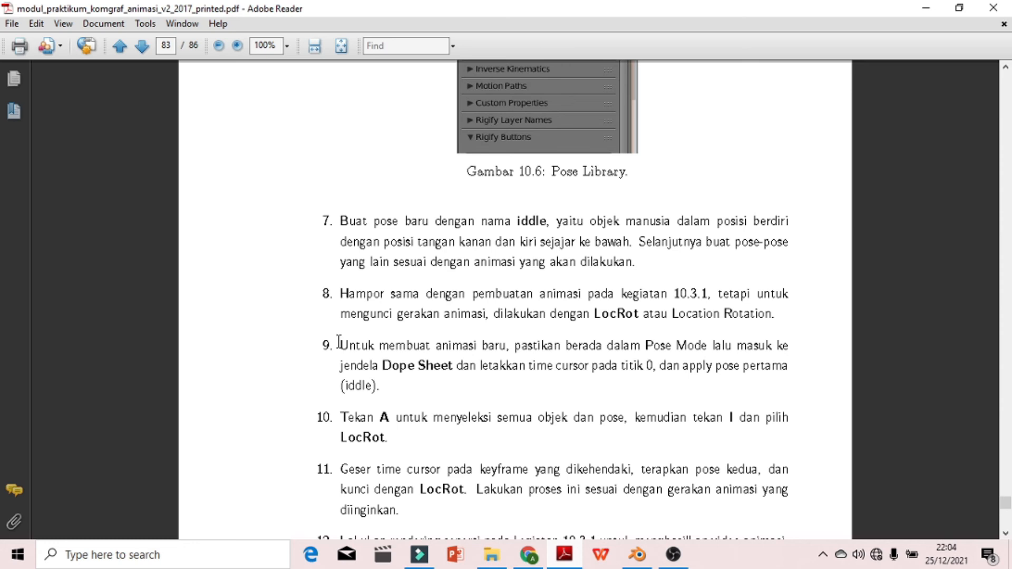
{"action": "left_click_drag", "start_coordinate": [339, 346], "coordinate": [466, 373]}
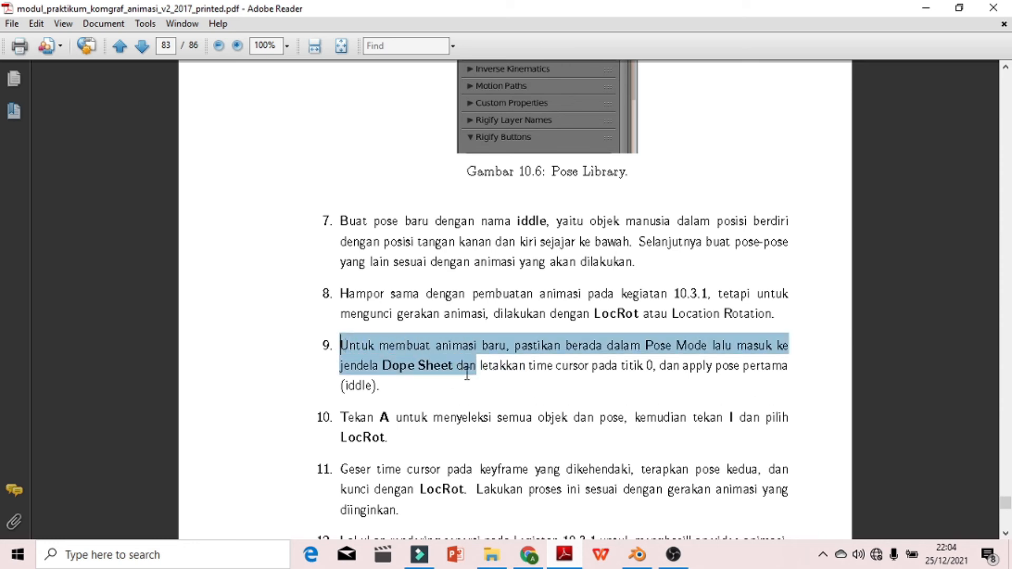
{"action": "left_click", "coordinate": [385, 369]}
{"action": "left_click_drag", "start_coordinate": [385, 369], "coordinate": [440, 367]}
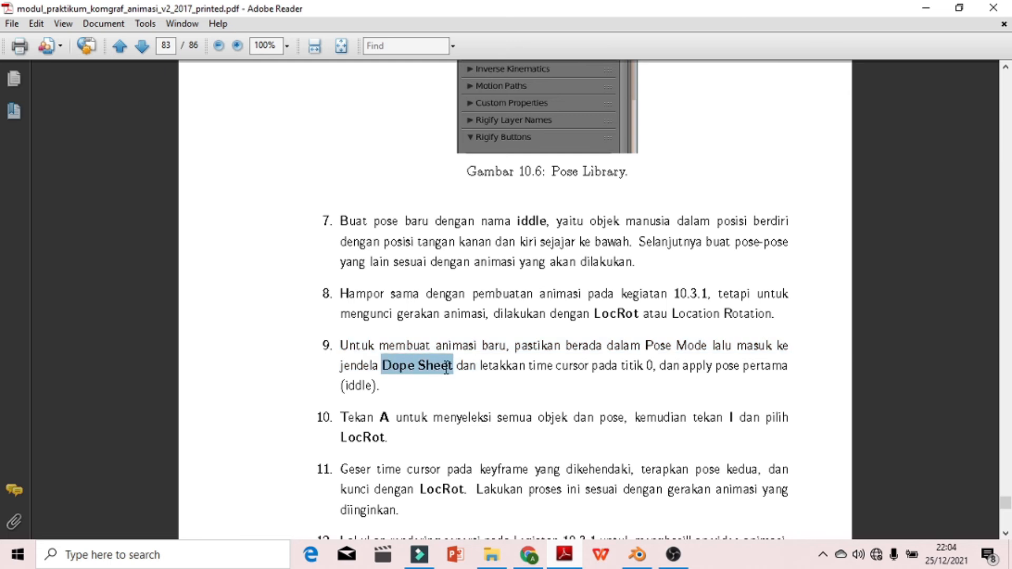
- Review steps 10 to 12 of the module PDF on LocRot keying, applying further poses and rendering
{"action": "left_click", "coordinate": [404, 391]}
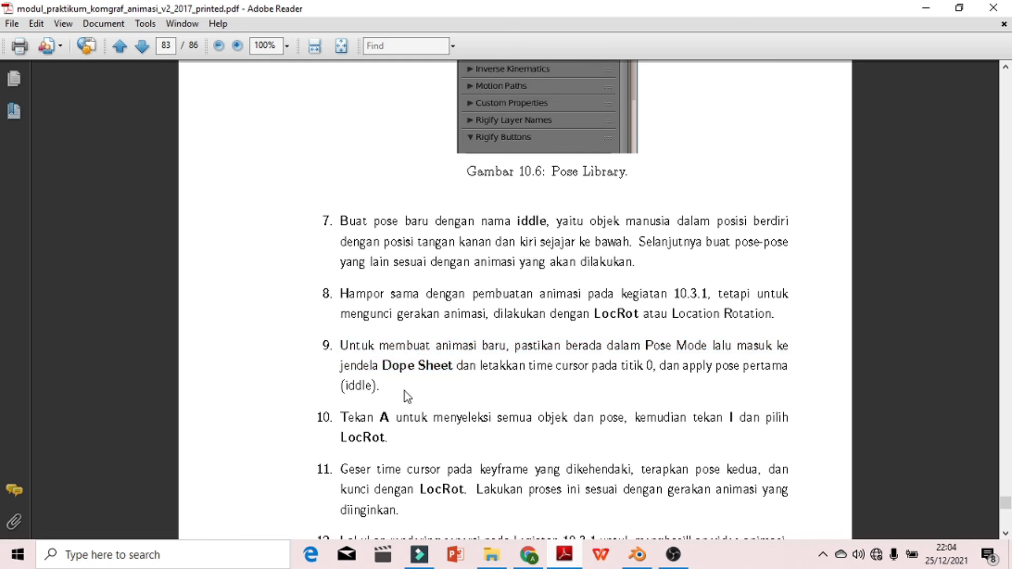
{"action": "scroll", "coordinate": [404, 391], "scroll_direction": "down", "scroll_amount": 1}
{"action": "scroll", "coordinate": [403, 391], "scroll_direction": "down", "scroll_amount": 2}
{"action": "scroll", "coordinate": [404, 390], "scroll_direction": "down", "scroll_amount": 2}
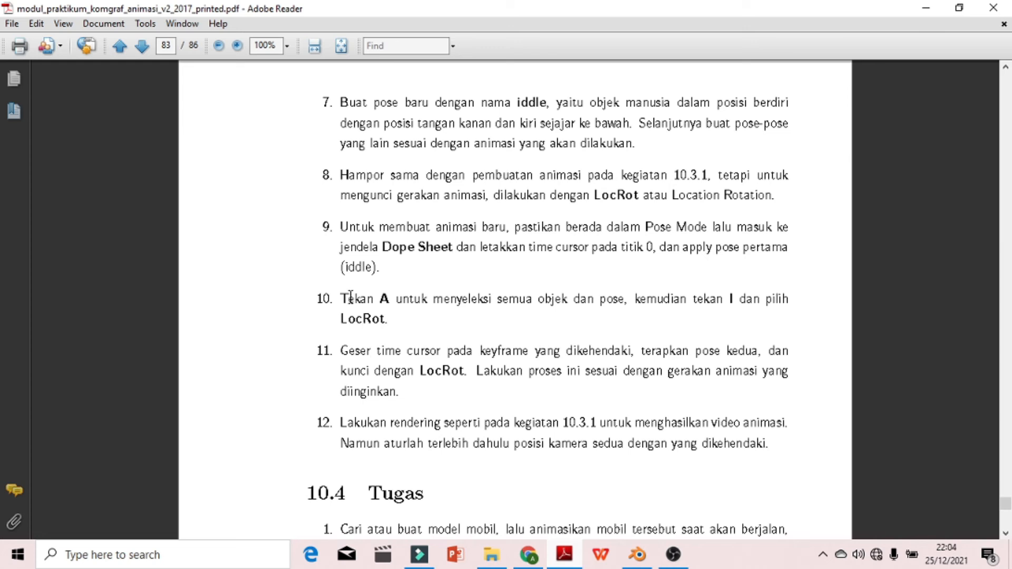
{"action": "left_click_drag", "start_coordinate": [342, 298], "coordinate": [400, 352]}
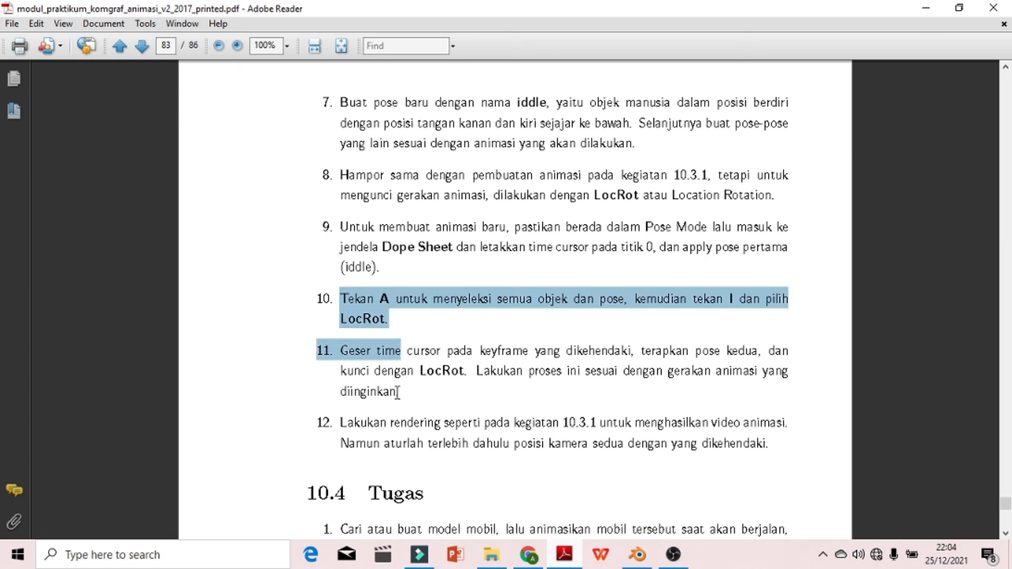
{"action": "left_click", "coordinate": [399, 392]}
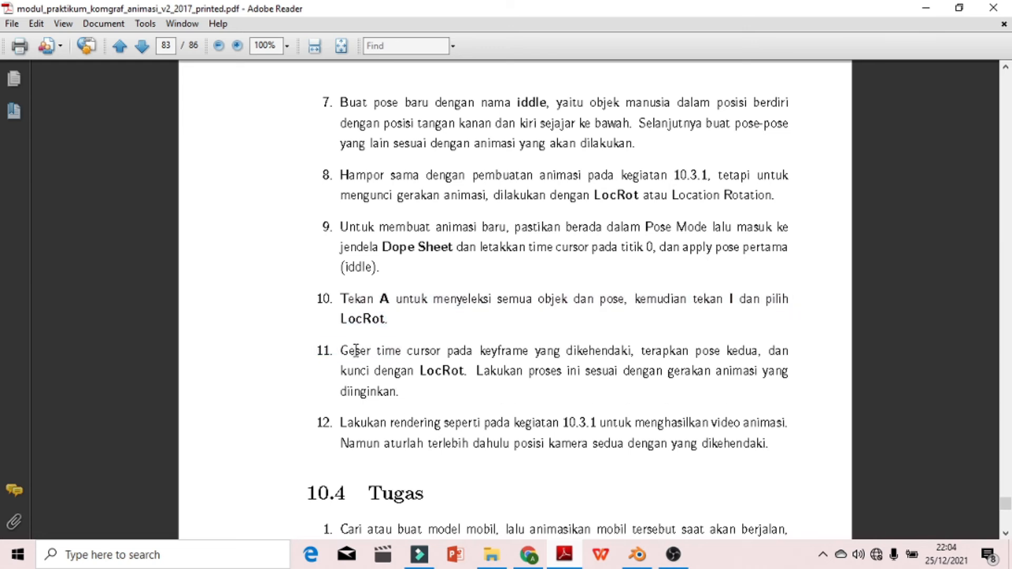
{"action": "left_click_drag", "start_coordinate": [341, 351], "coordinate": [406, 390]}
{"action": "left_click_drag", "start_coordinate": [341, 421], "coordinate": [727, 452]}
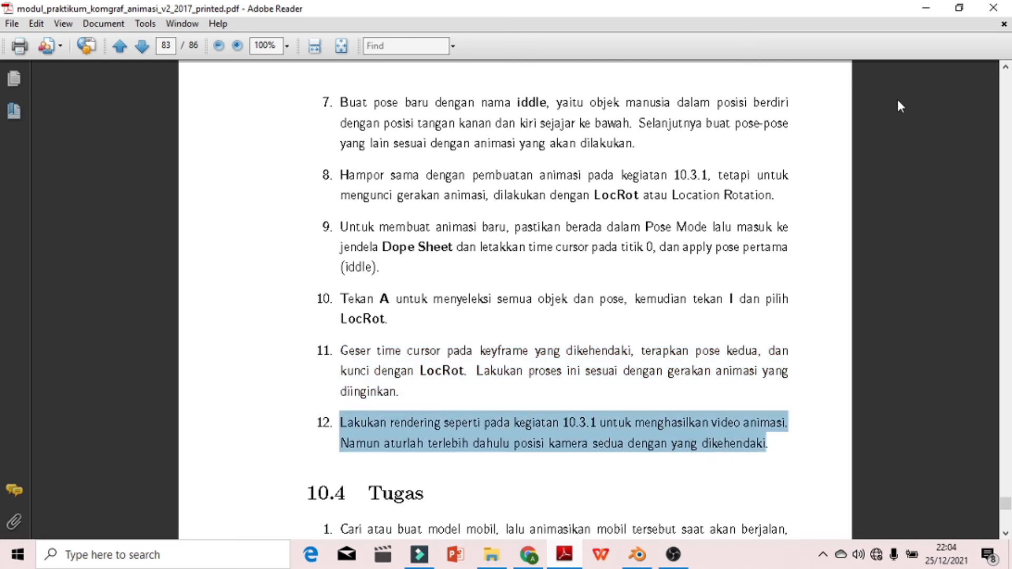
- Return to Blender and set the animation's end frame to 40 in the timeline
{"action": "left_click", "coordinate": [926, 9]}
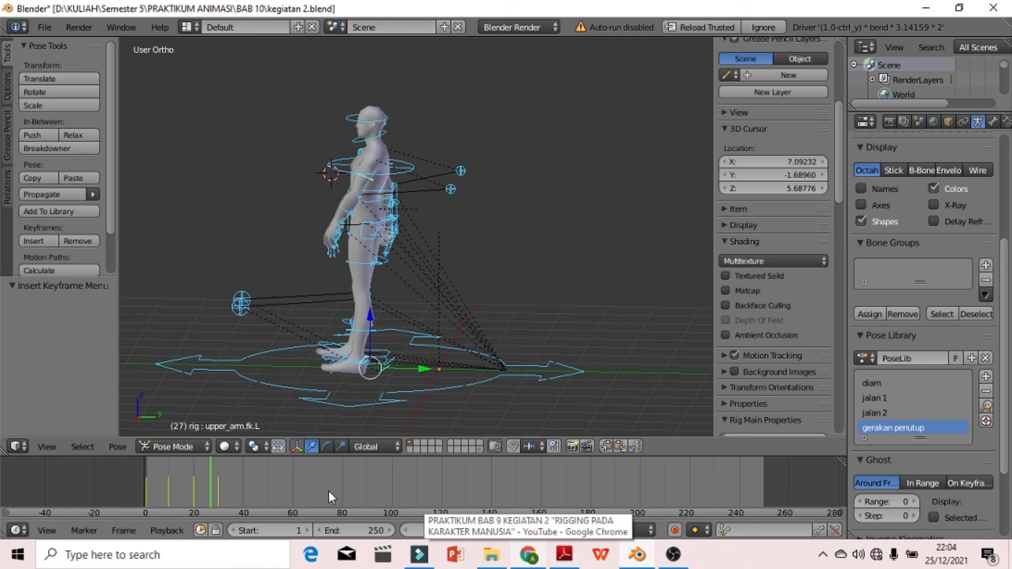
{"action": "left_click_drag", "start_coordinate": [328, 491], "coordinate": [358, 482]}
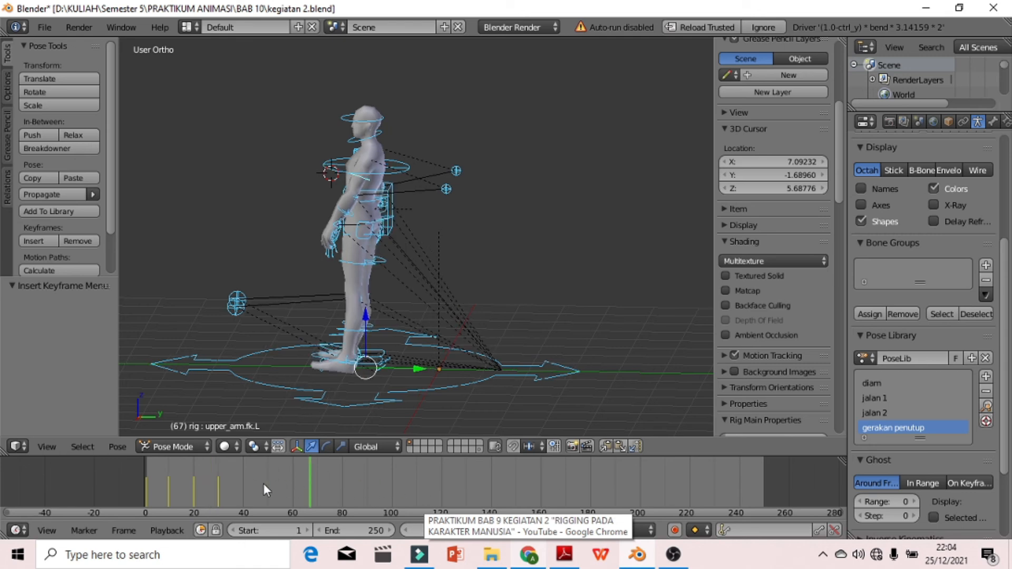
{"action": "left_click", "coordinate": [243, 482]}
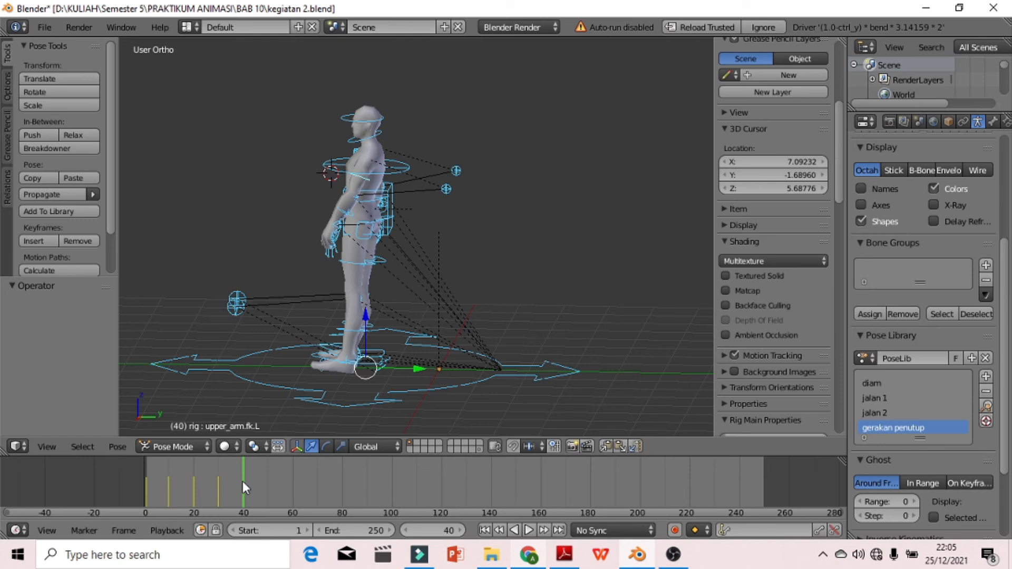
{"action": "key", "text": "e"}
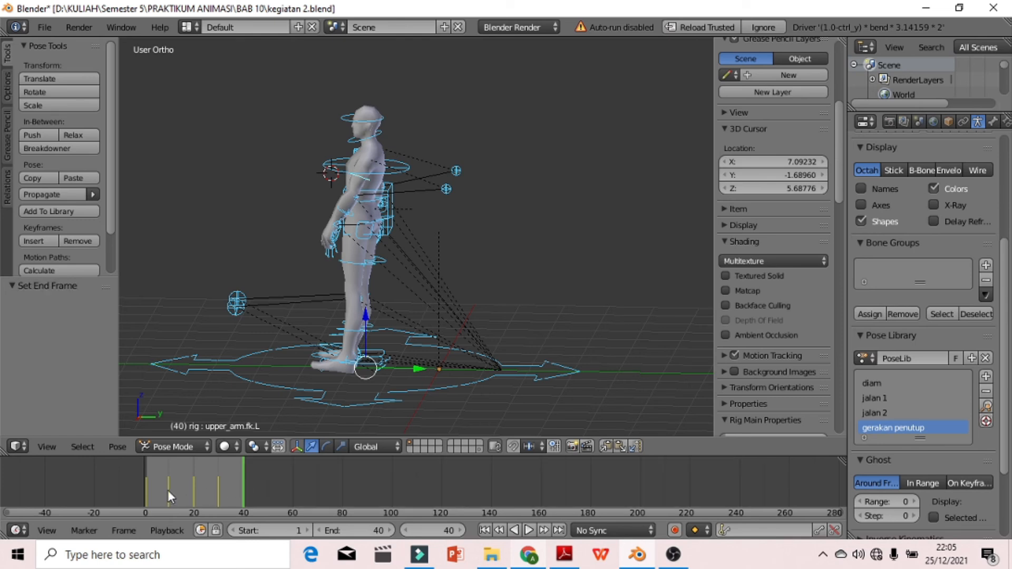
- Play the walk animation from frame 1 to check the shortened frame range
{"action": "left_click", "coordinate": [146, 485]}
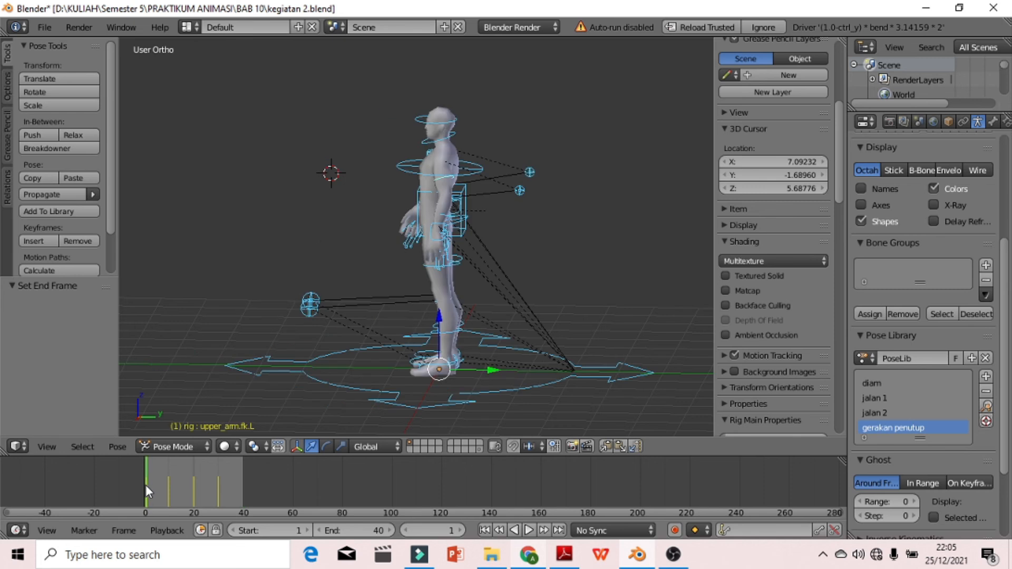
{"action": "left_click", "coordinate": [529, 530]}
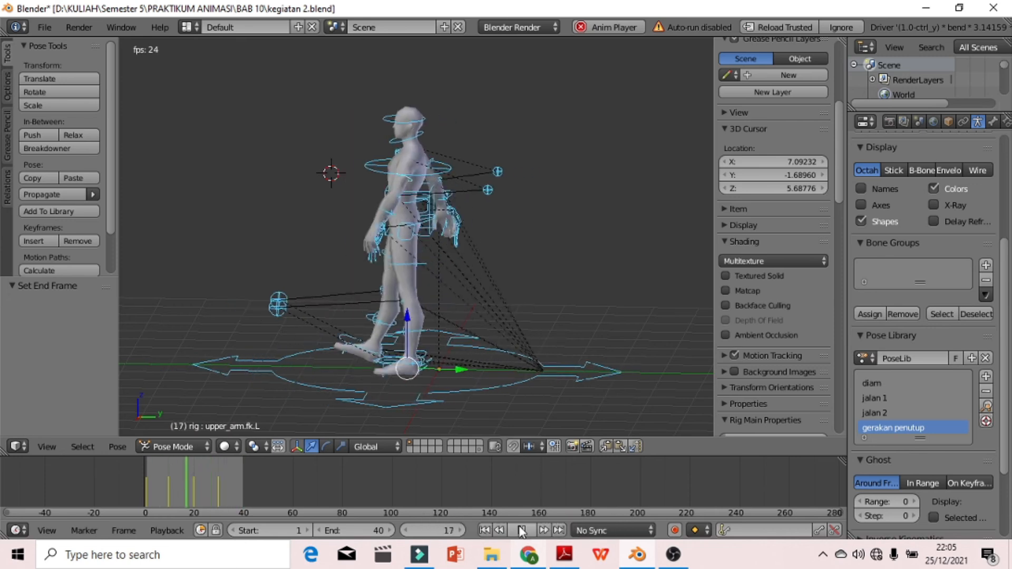
{"action": "key", "text": "Escape"}
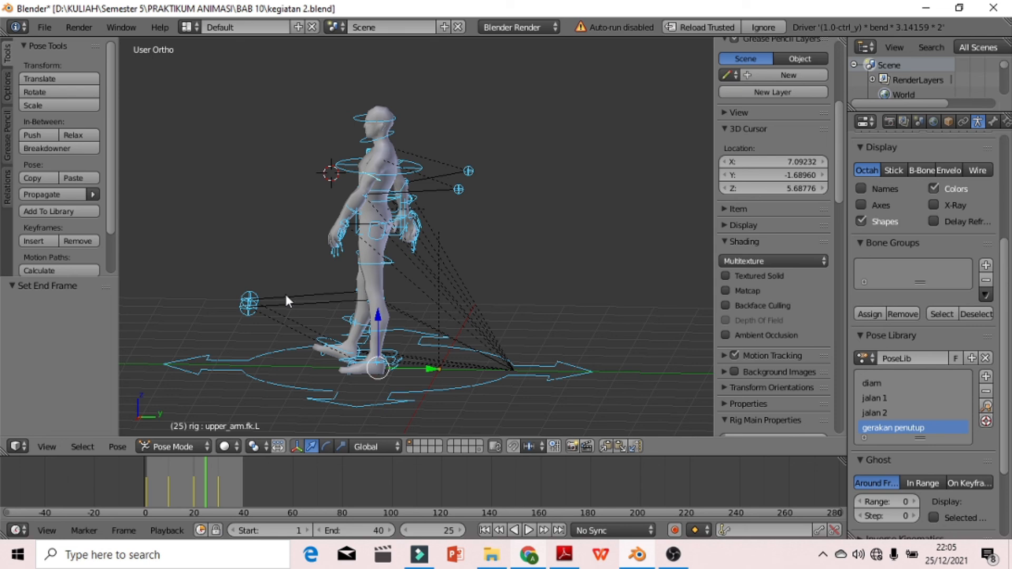
- Switch from Pose Mode to Object Mode and add a camera at the 3D cursor beside the character
{"action": "left_click", "coordinate": [42, 445]}
{"action": "key", "text": "Escape"}
{"action": "middle_click_drag", "start_coordinate": [295, 337], "coordinate": [547, 255]}
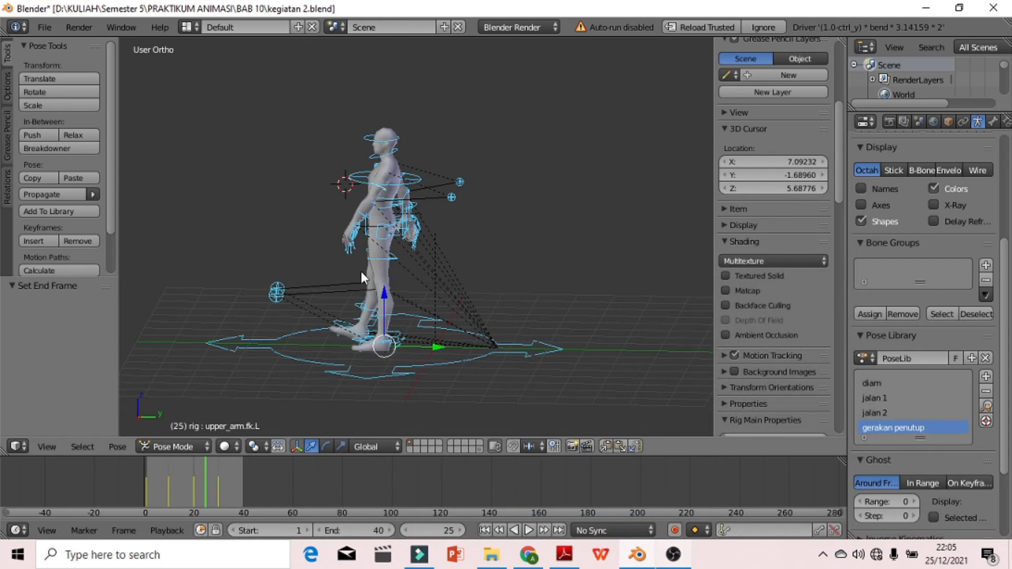
{"action": "key", "text": "ctrl+Tab"}
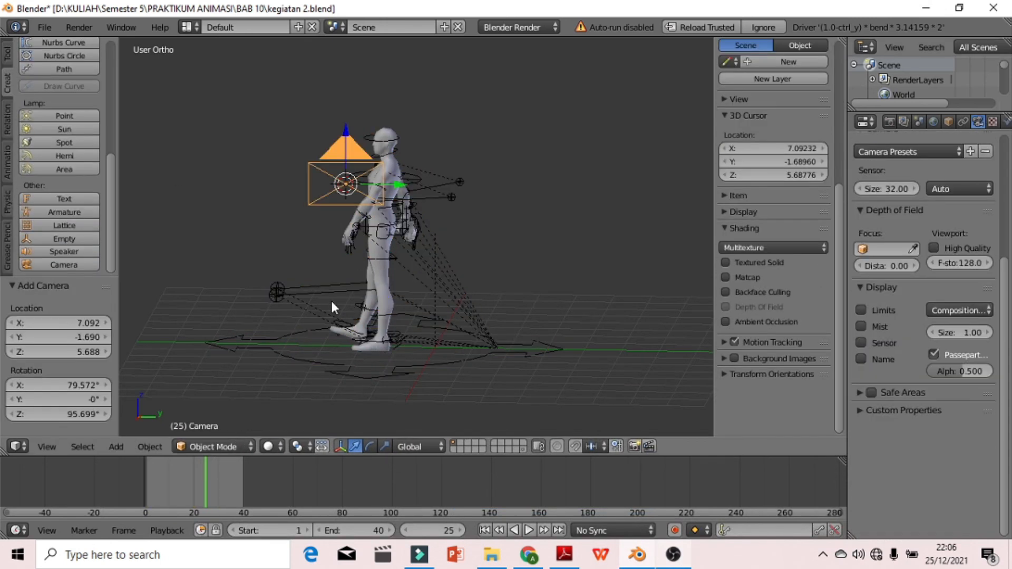
{"action": "right_click", "coordinate": [381, 283]}
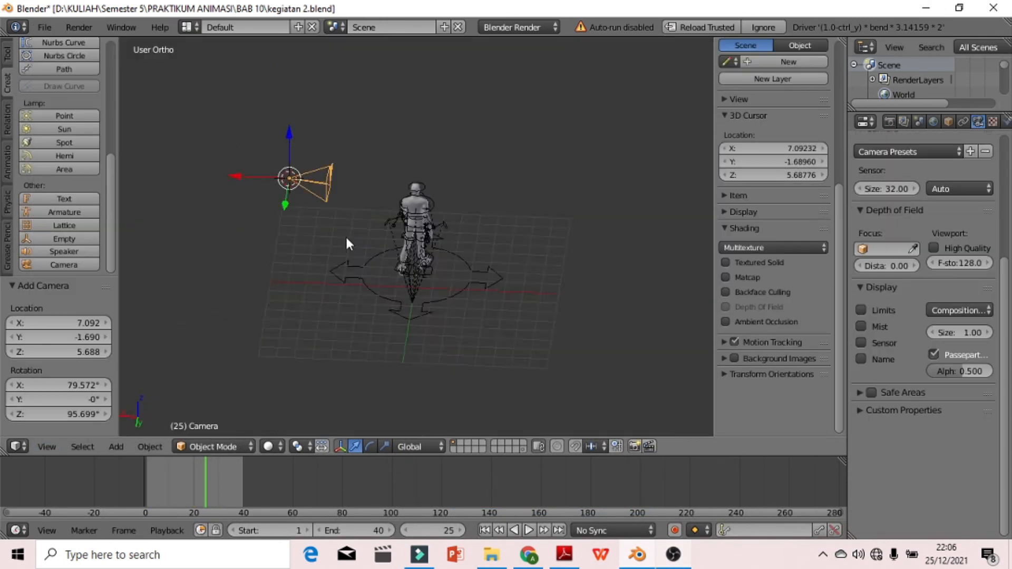
- Rotate the camera about the Z and Y axes, using the camera view to frame the character
{"action": "key", "text": "r"}
{"action": "key", "text": "z"}
{"action": "left_click", "coordinate": [274, 279]}
{"action": "key", "text": "KP_0"}
{"action": "key", "text": "r"}
{"action": "key", "text": "y"}
{"action": "left_click", "coordinate": [232, 331]}
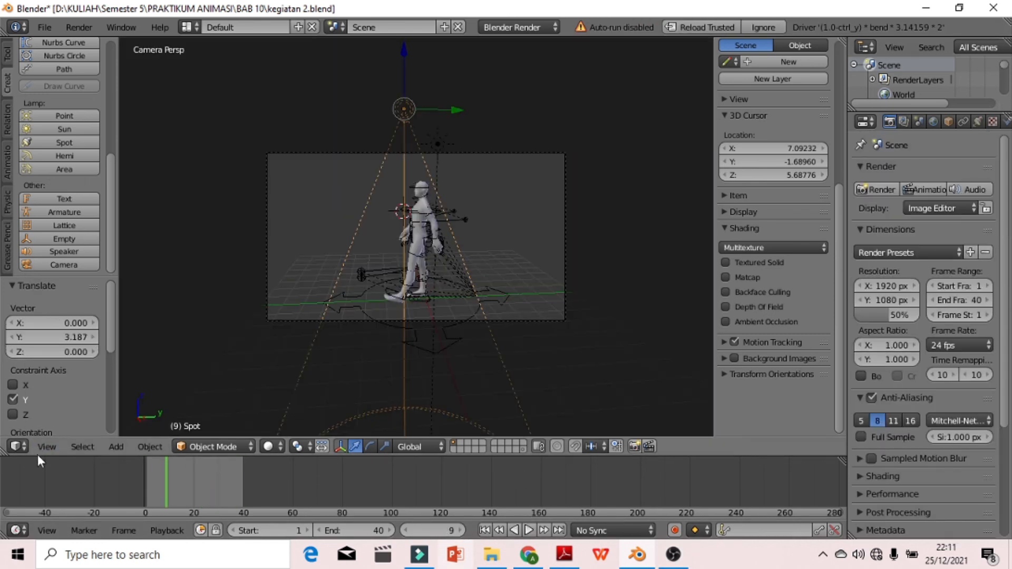
- Check the character's framing through the camera and inspect the camera and lamp placement from another angle
{"action": "left_click", "coordinate": [36, 447]}
{"action": "left_click", "coordinate": [42, 447]}
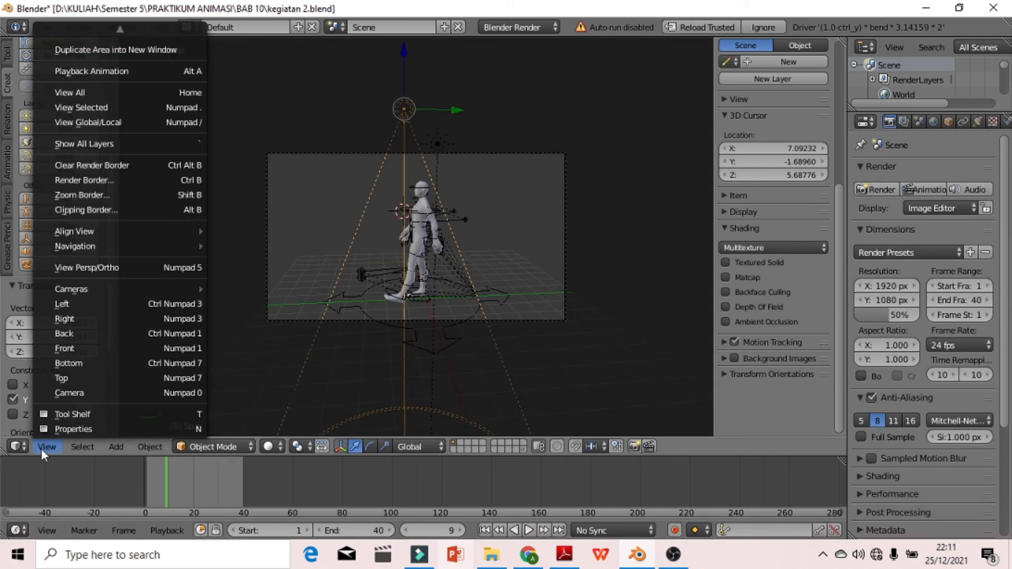
{"action": "left_click", "coordinate": [83, 392]}
{"action": "middle_click_drag", "start_coordinate": [580, 291], "coordinate": [604, 272]}
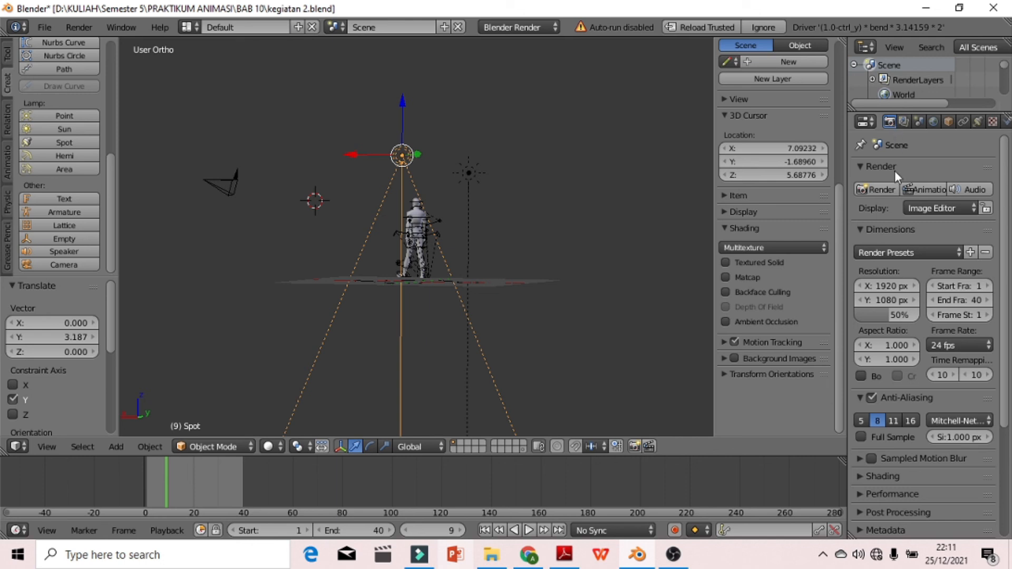
- Choose H.264 as the render output file format and render the animation
{"action": "scroll", "coordinate": [891, 314], "scroll_direction": "down", "scroll_amount": 5}
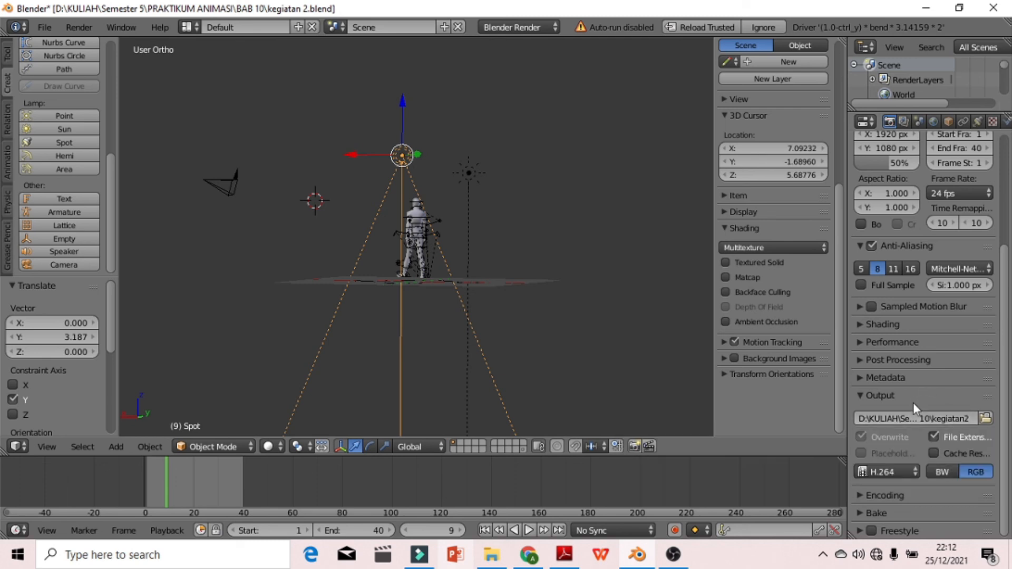
{"action": "left_click", "coordinate": [868, 471]}
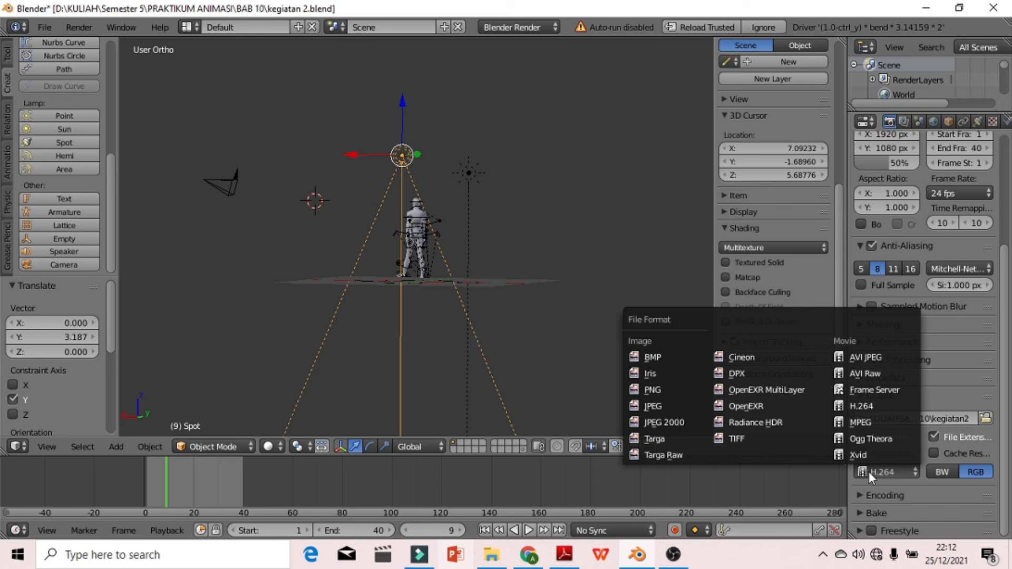
{"action": "left_click", "coordinate": [859, 406]}
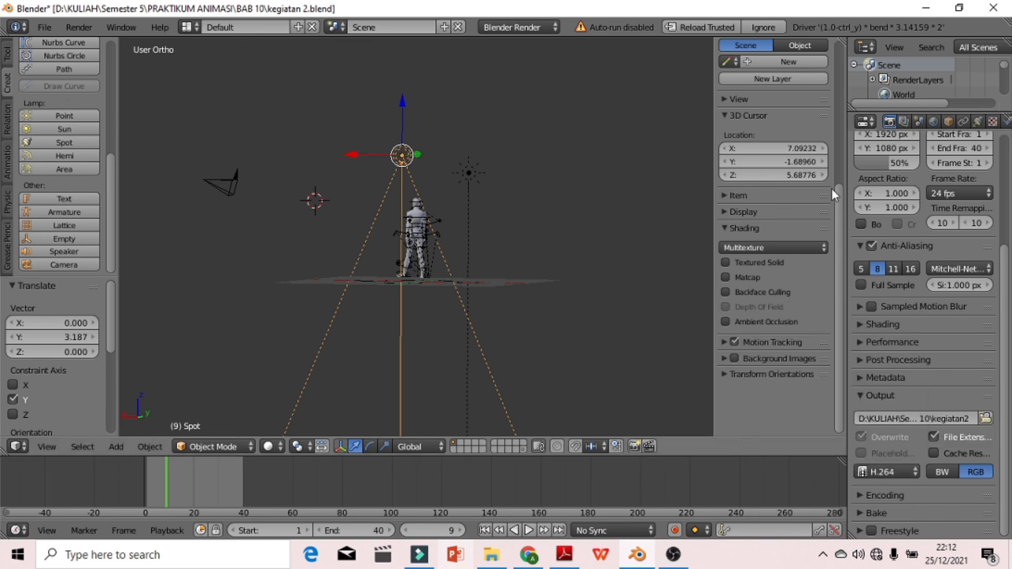
{"action": "scroll", "coordinate": [927, 243], "scroll_direction": "up", "scroll_amount": 5}
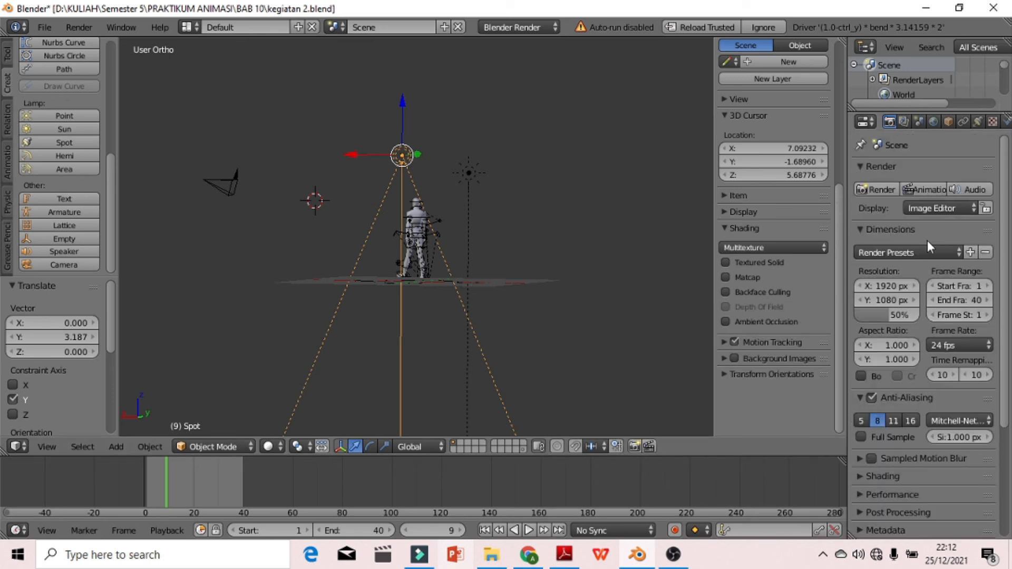
{"action": "left_click", "coordinate": [925, 188]}
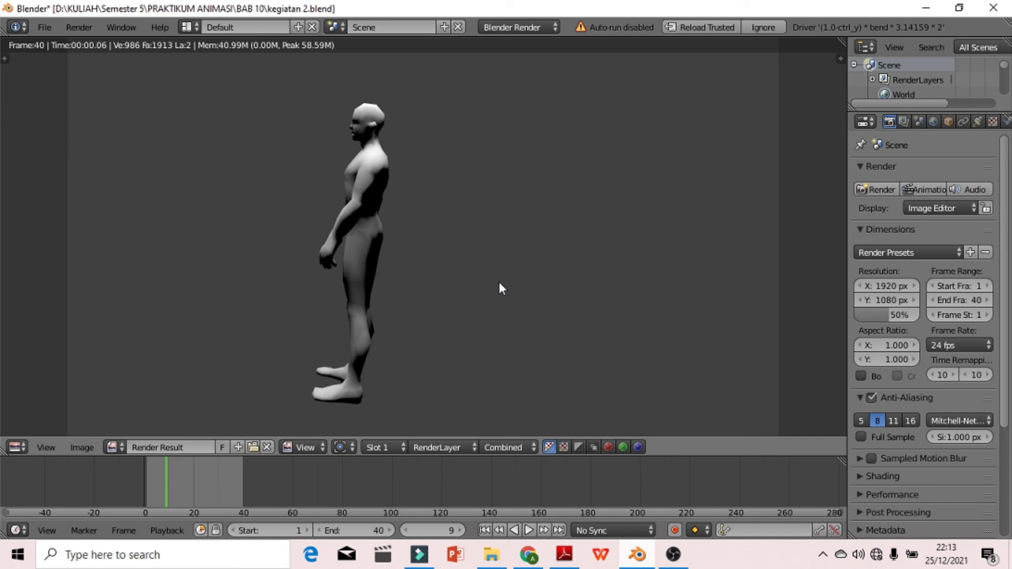
- Open the rendered video kegiatan20001-0040.avi from the BAB 10 folder and replay it to check the walk
{"action": "left_click", "coordinate": [495, 556]}
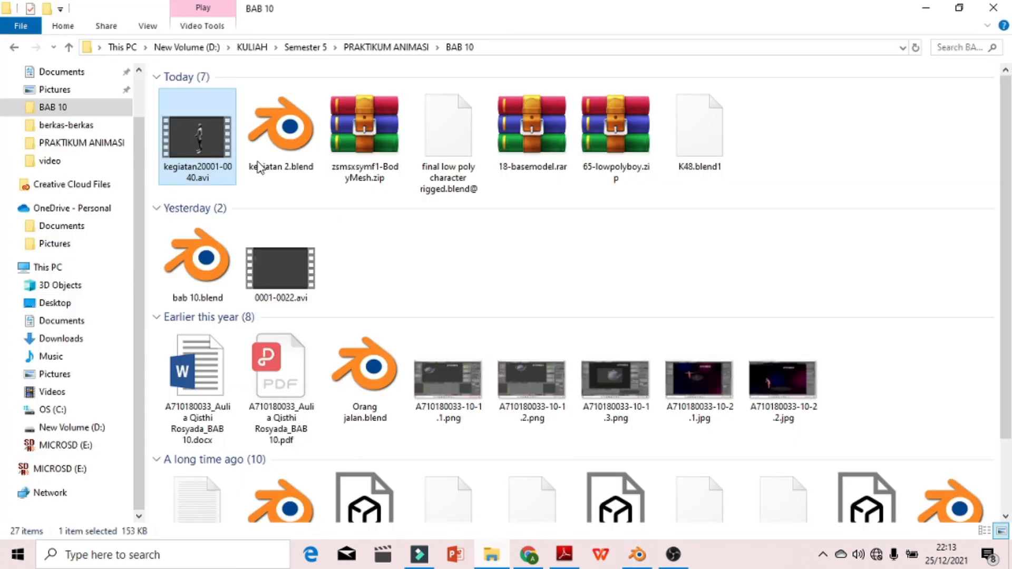
{"action": "double_click", "coordinate": [209, 133]}
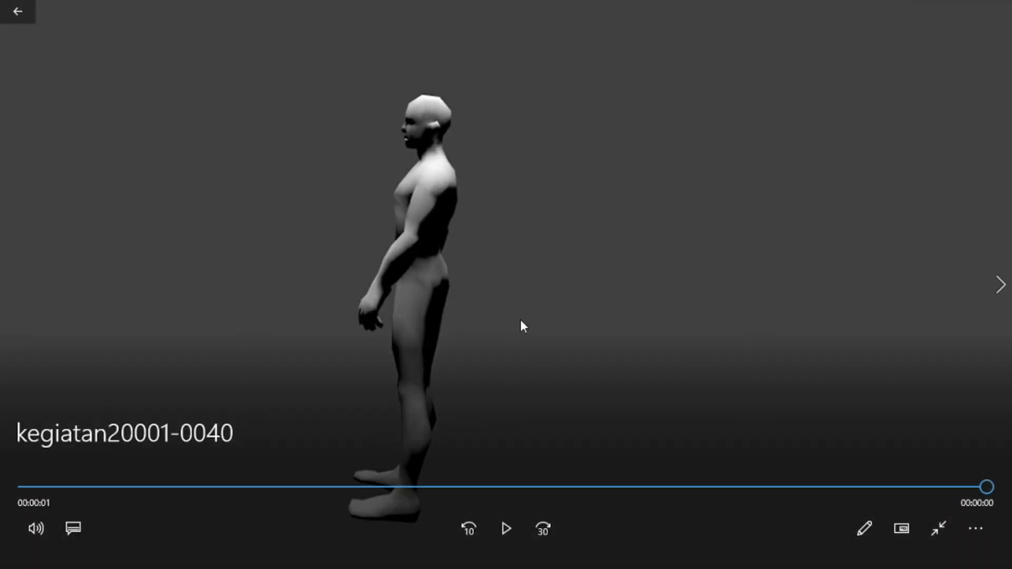
{"action": "left_click", "coordinate": [506, 529]}
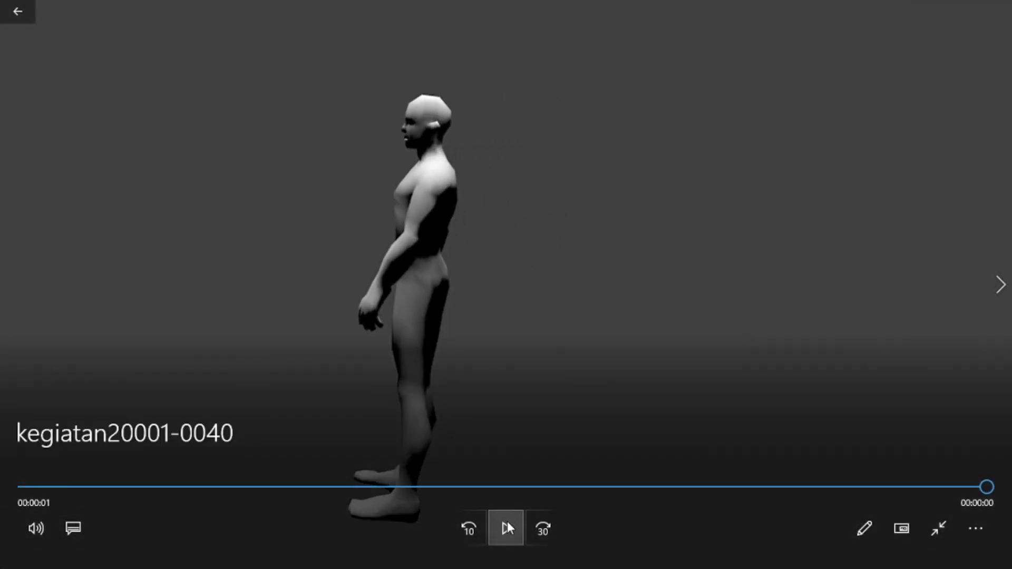
{"action": "left_click", "coordinate": [506, 529]}
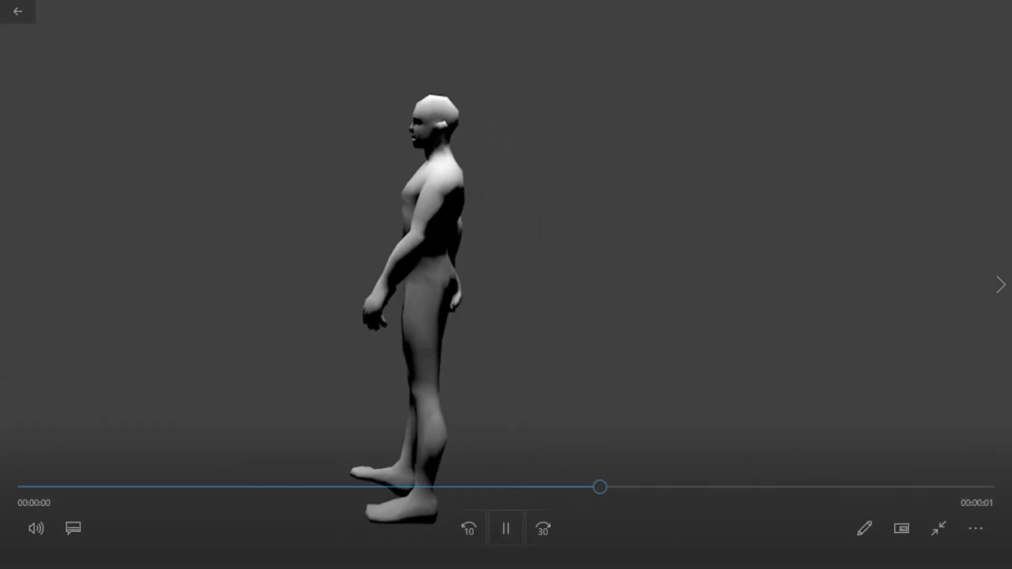
{"action": "left_click", "coordinate": [504, 527]}
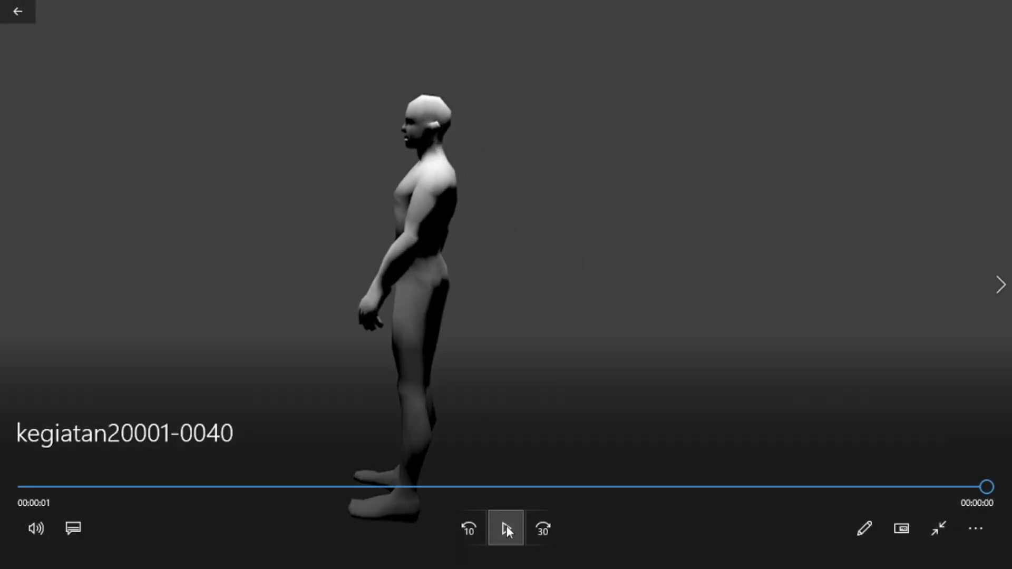
{"action": "left_click", "coordinate": [506, 527]}
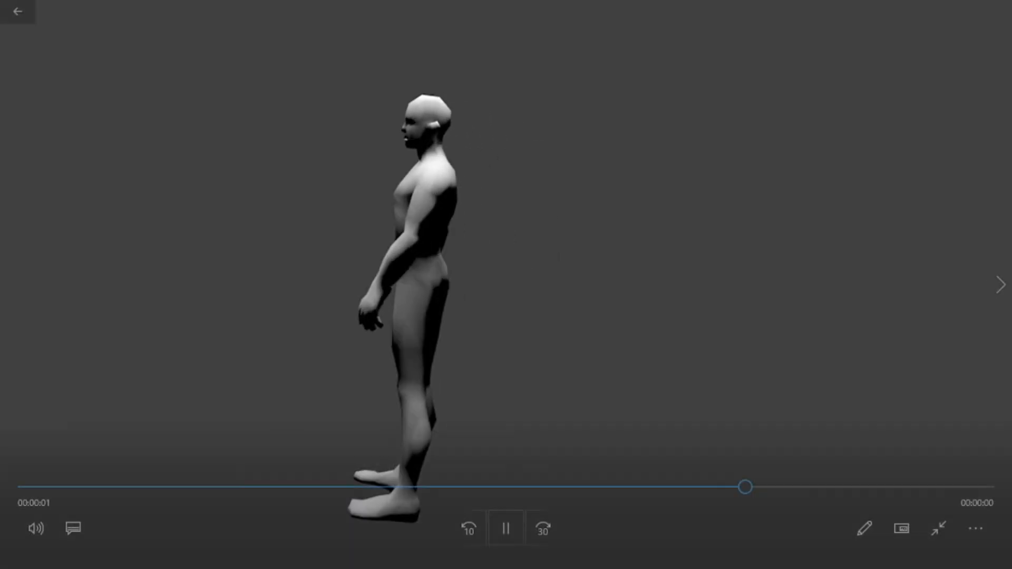